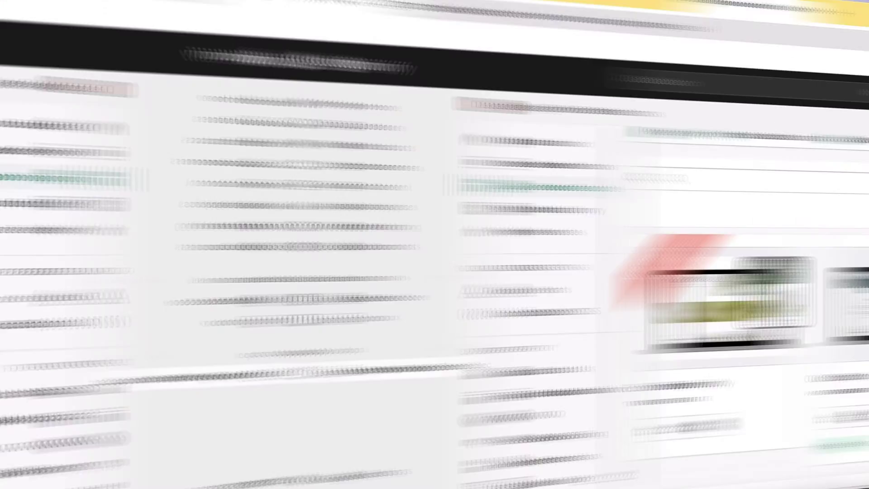
# Look through the Design Packs template catalogue down to the Spotlight and Catalogue templates, and switch to the section catalogue.
pyautogui.scroll(-3, 856, 237)
pyautogui.scroll(-15, 859, 238)
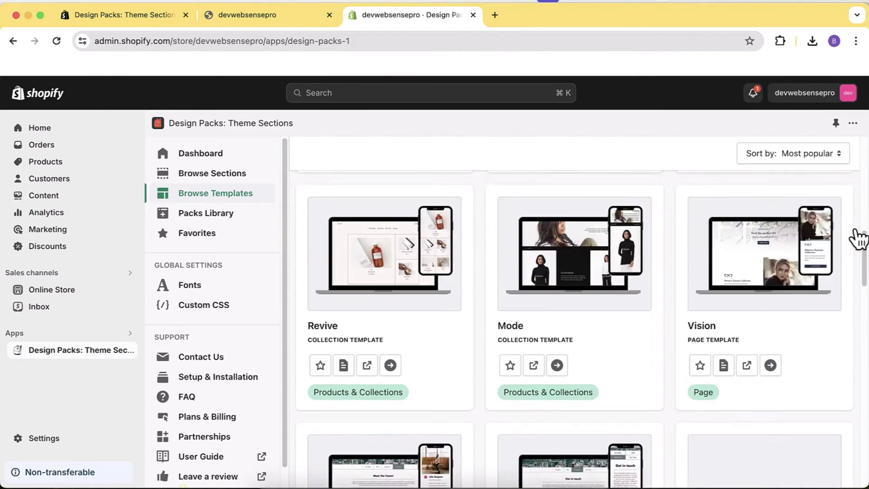
pyautogui.scroll(-4, 856, 236)
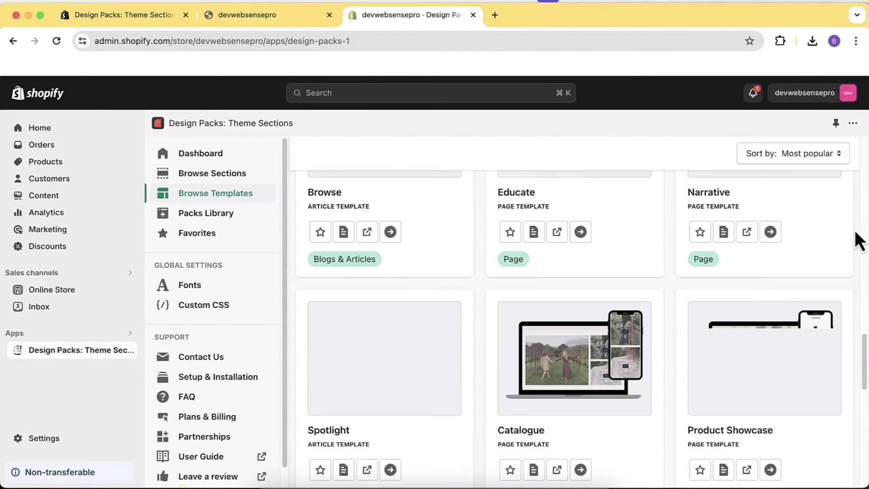
pyautogui.click(218, 176)
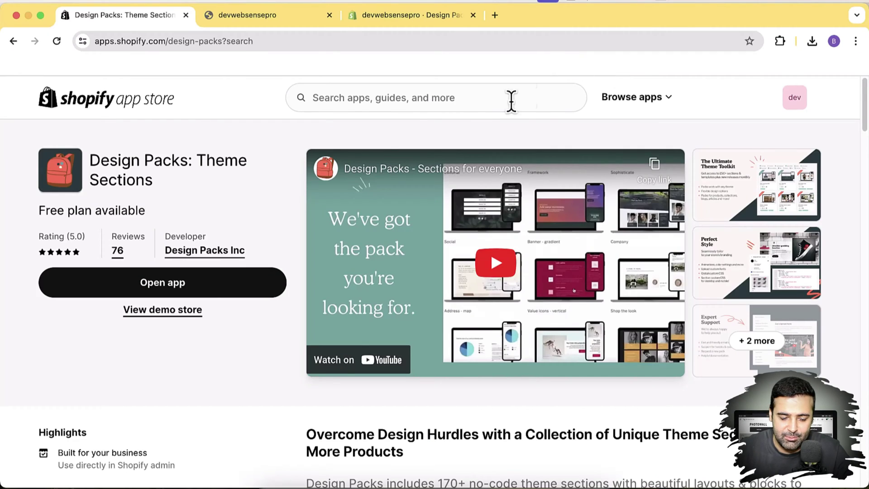
# Review the free plan availability, the customer reviews and the pricing plans on the Design Packs app store listing.
pyautogui.moveTo(154, 220); pyautogui.dragTo(35, 209)
pyautogui.click(165, 217)
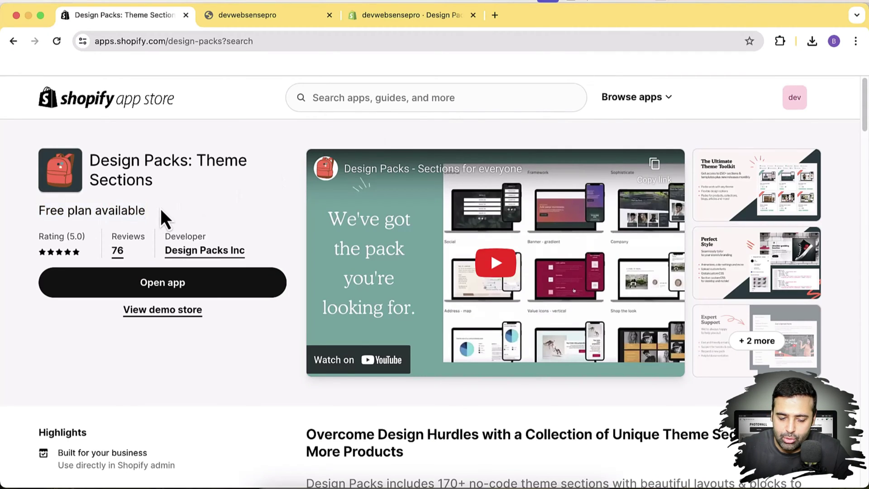
pyautogui.moveTo(864, 115); pyautogui.dragTo(866, 252)
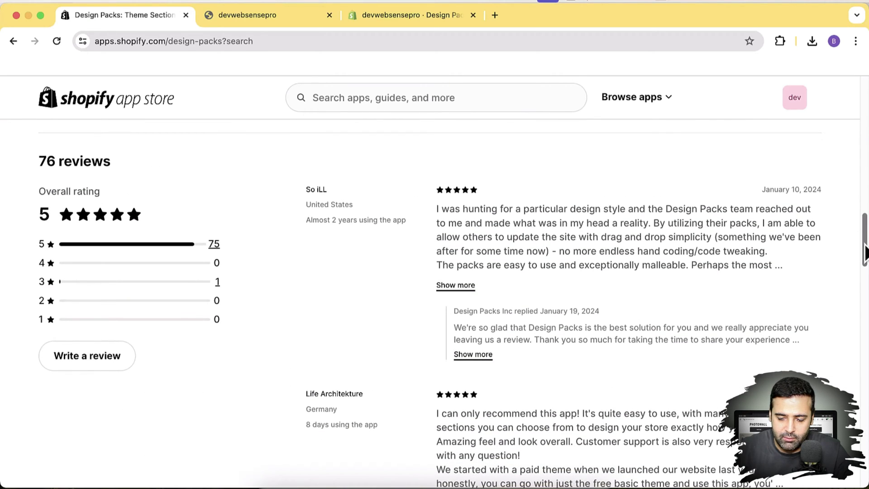
pyautogui.moveTo(865, 254); pyautogui.dragTo(866, 203)
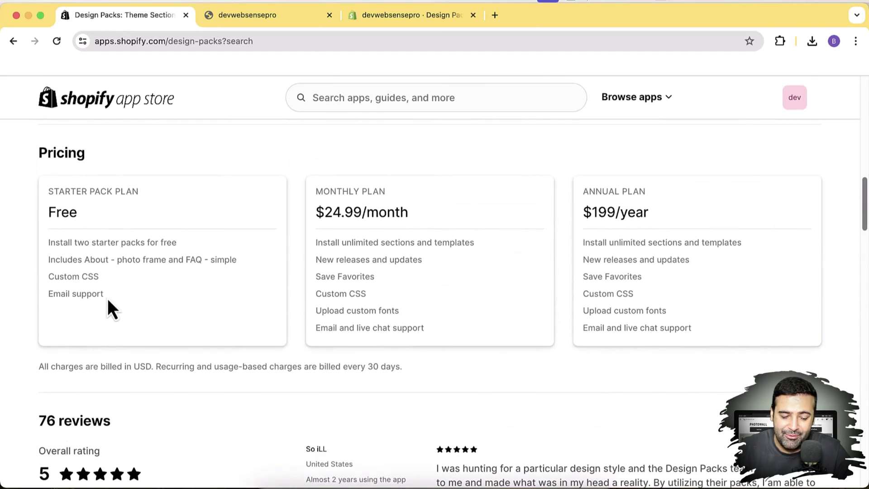
pyautogui.moveTo(107, 298); pyautogui.dragTo(51, 236)
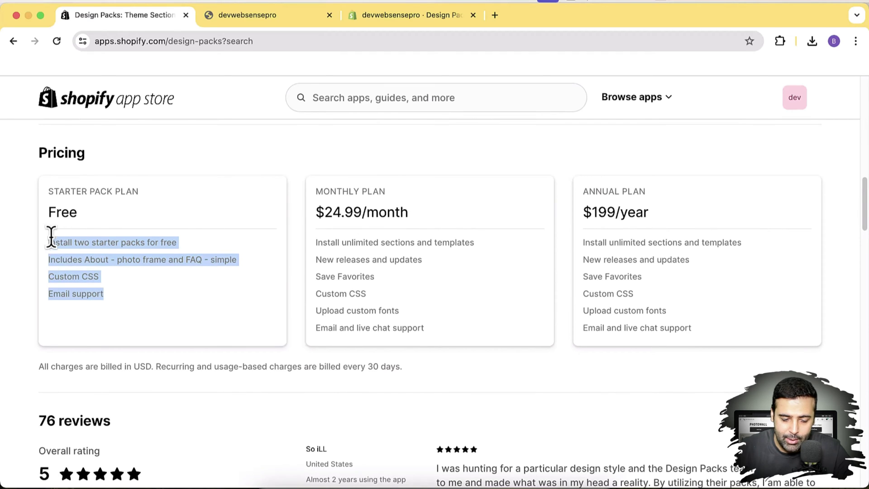
pyautogui.click(89, 271)
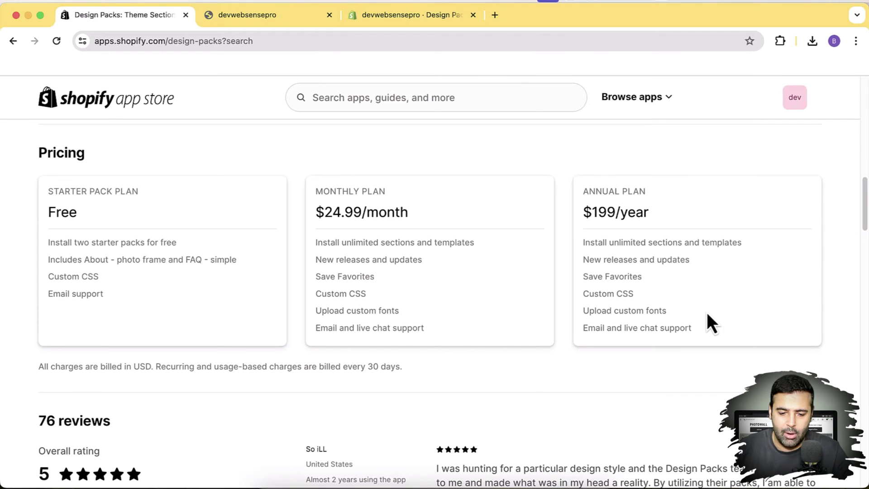
pyautogui.scroll(15, 491, 245)
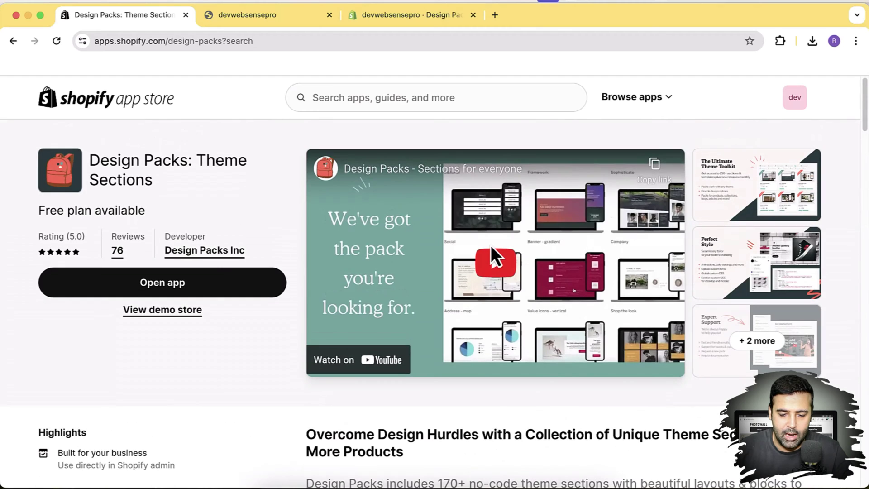
# Switch to the Design Packs app in the store admin and look over the first sections in its catalogue.
pyautogui.click(409, 25)
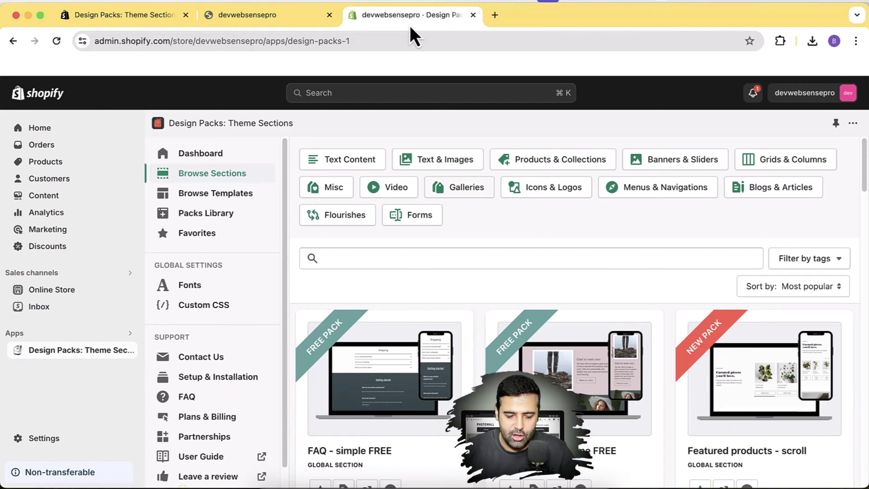
pyautogui.scroll(-4, 841, 266)
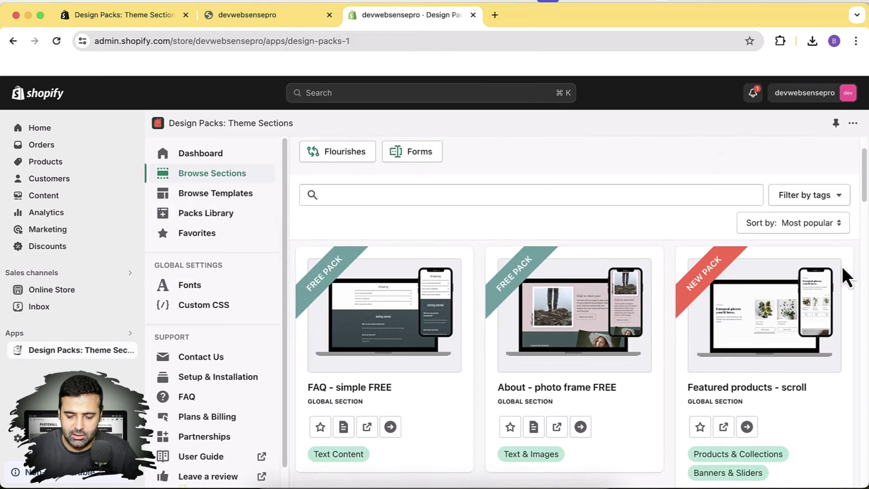
pyautogui.scroll(4, 842, 266)
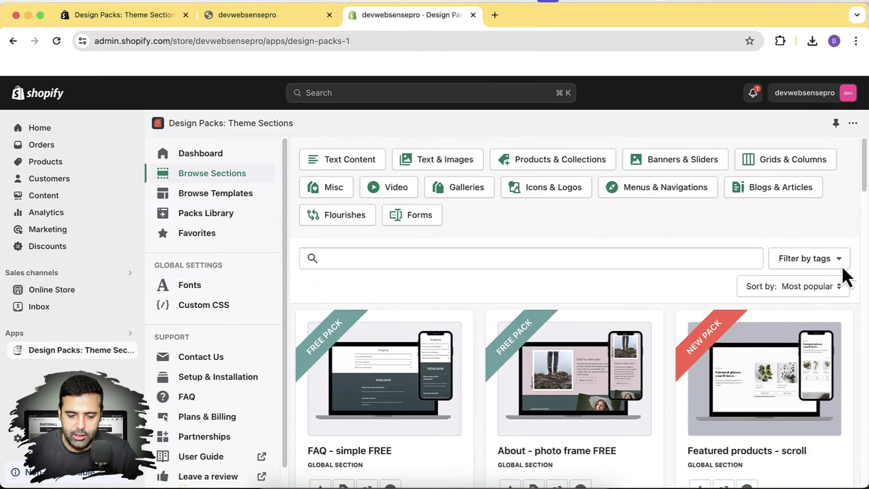
# Browse the page, collection and article templates in the Design Packs template catalogue.
pyautogui.click(240, 194)
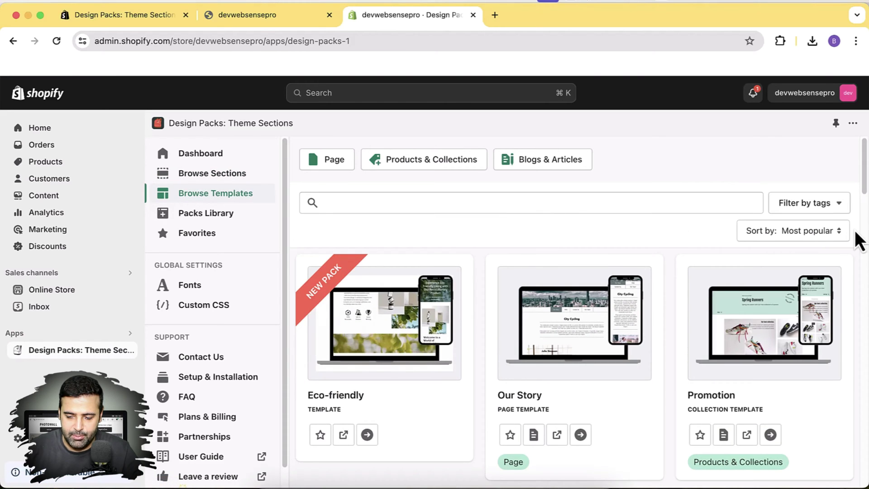
pyautogui.scroll(-6, 856, 240)
pyautogui.scroll(-14, 859, 239)
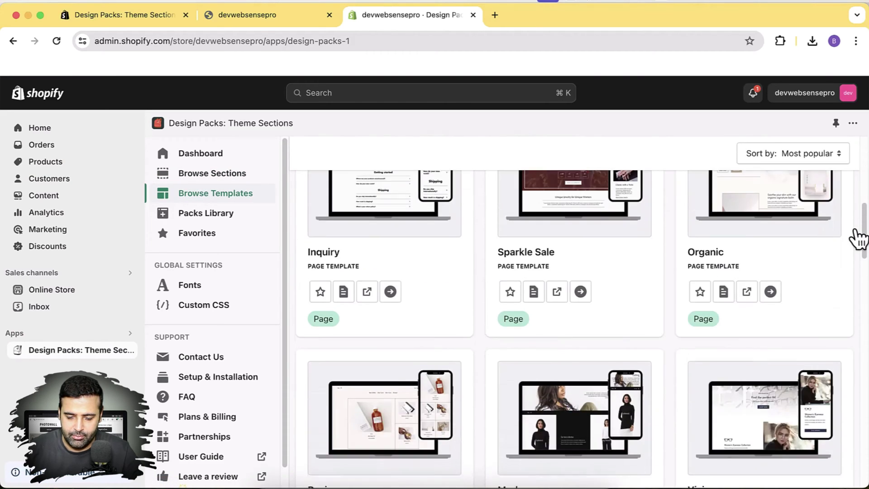
pyautogui.scroll(-5, 855, 238)
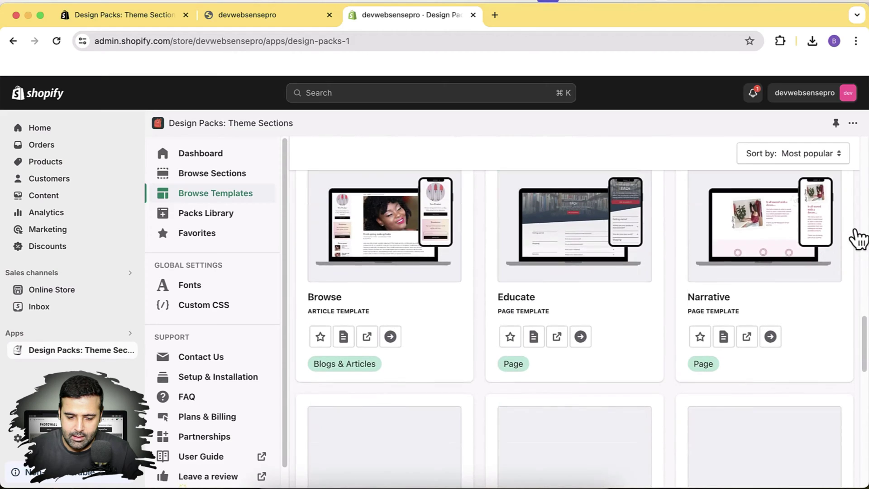
# Return to the section catalogue and open the demo of the FAQ - simple FREE section.
pyautogui.click(219, 177)
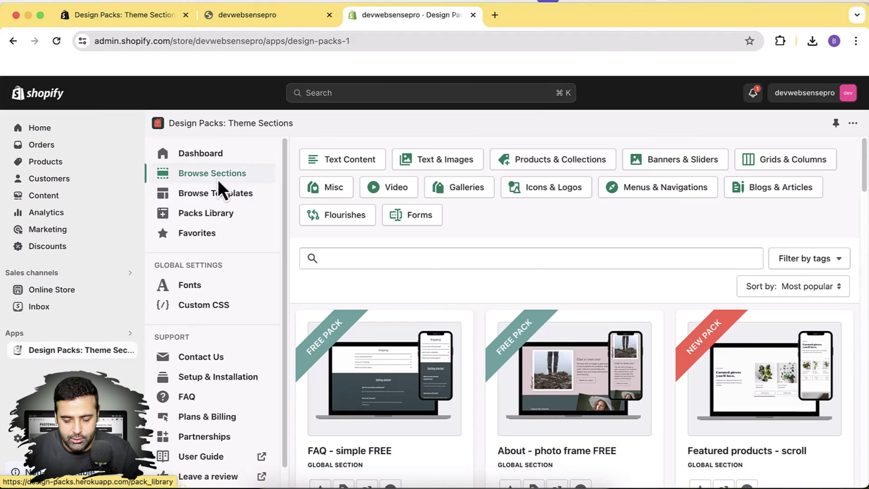
pyautogui.scroll(-4, 219, 179)
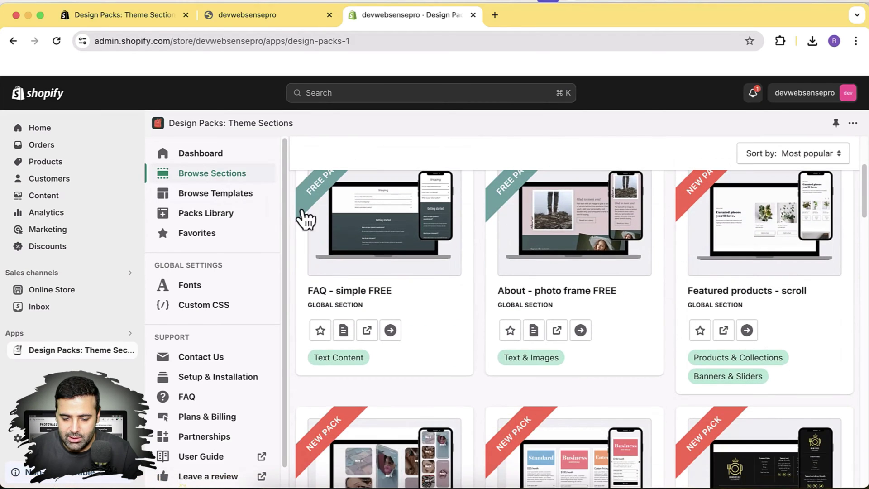
pyautogui.scroll(2, 547, 302)
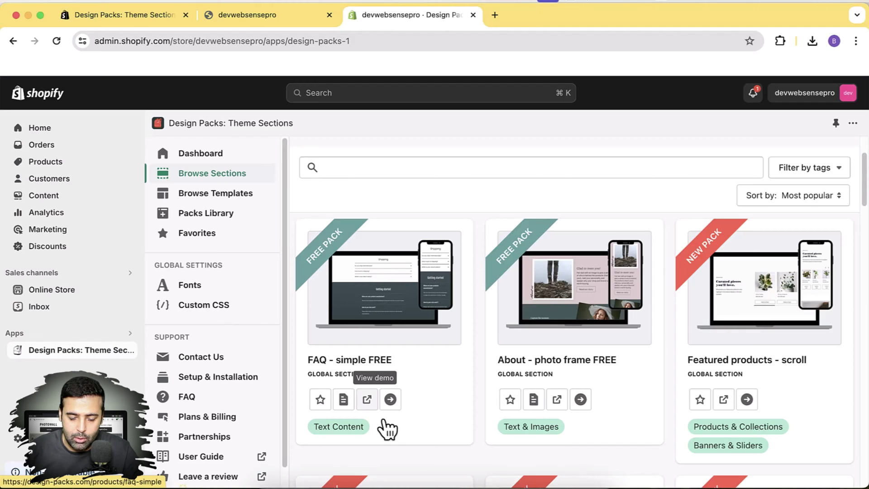
pyautogui.click(367, 400)
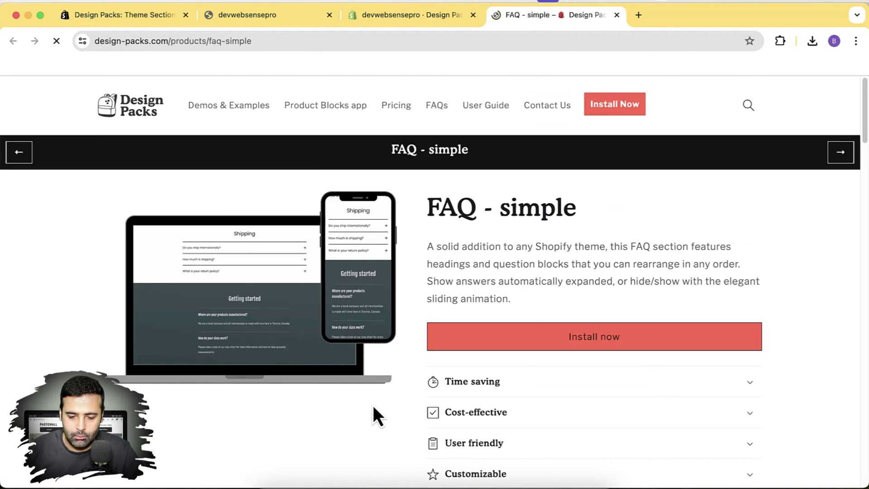
# Expand and collapse both Getting started questions in the FAQ - simple demo to check the accordion animation.
pyautogui.scroll(-8, 373, 405)
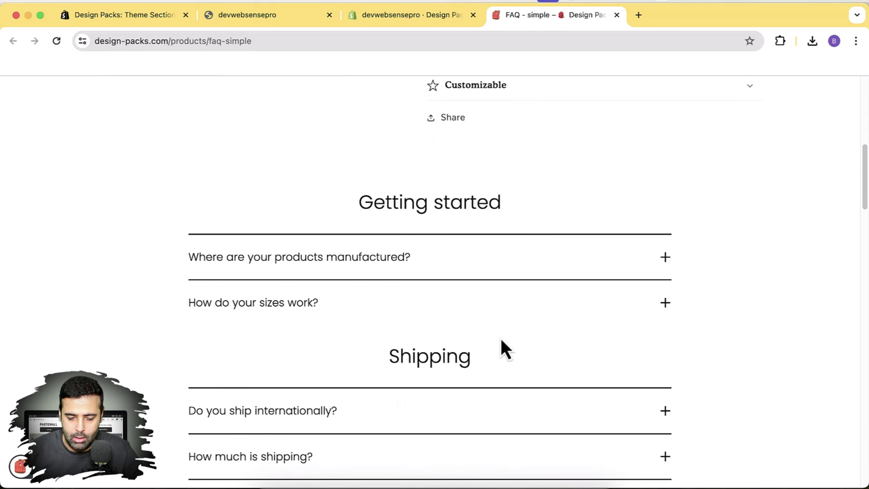
pyautogui.click(662, 262)
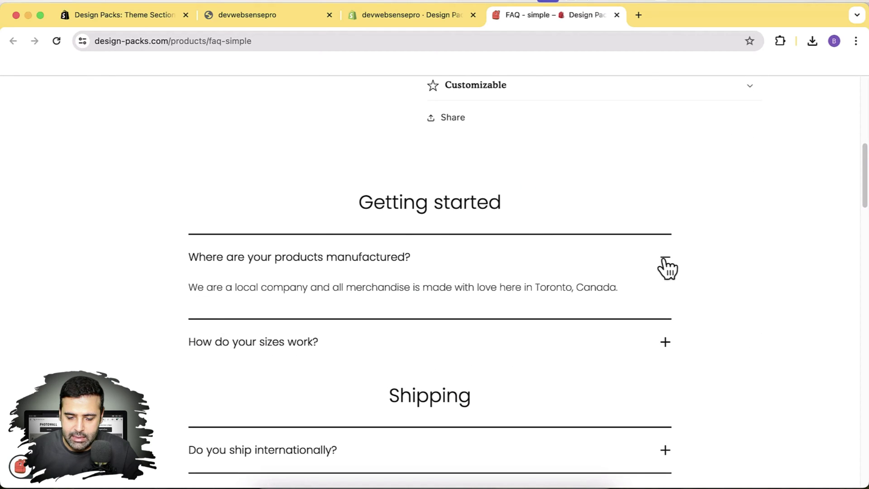
pyautogui.click(665, 269)
pyautogui.click(665, 309)
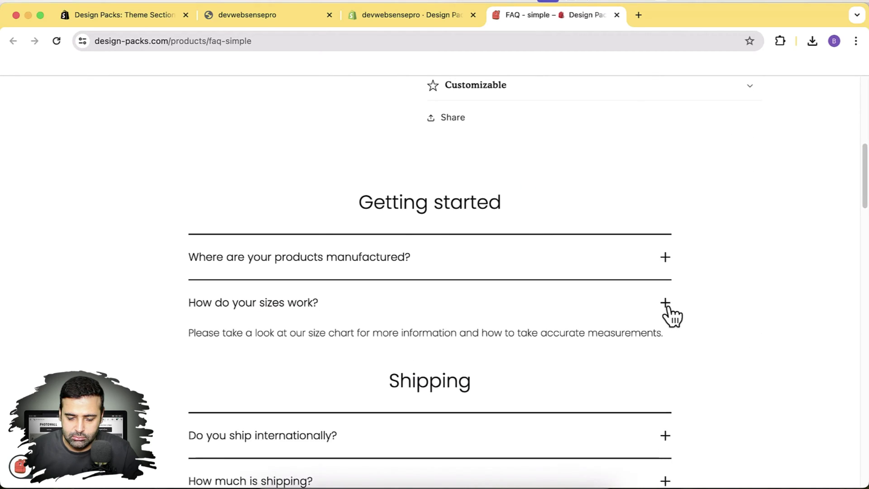
pyautogui.click(665, 309)
# Expand and collapse the three Shipping questions about international shipping, shipping cost and return policy in the demo.
pyautogui.scroll(-2, 664, 315)
pyautogui.click(662, 319)
pyautogui.scroll(-1, 664, 312)
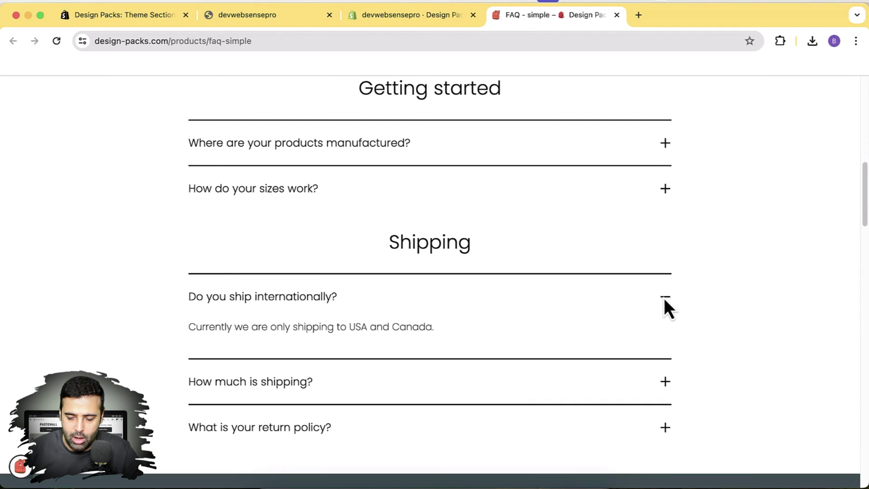
pyautogui.click(665, 300)
pyautogui.click(665, 344)
pyautogui.click(665, 344)
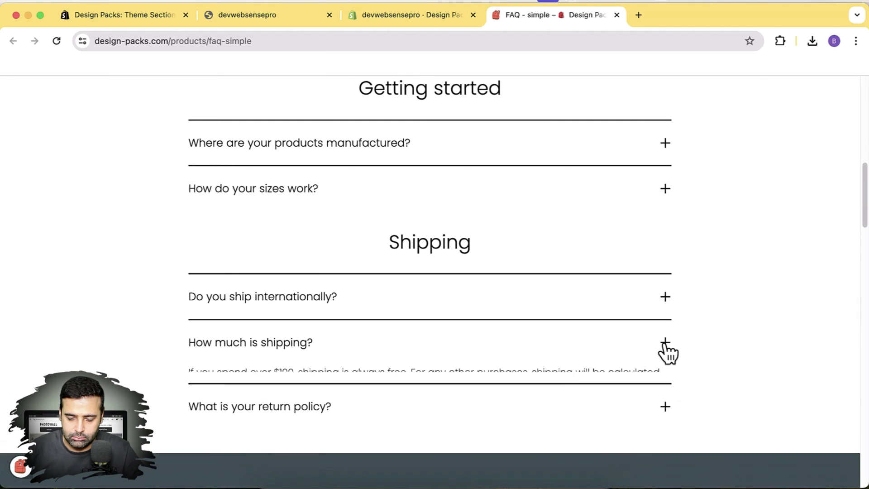
pyautogui.click(664, 387)
pyautogui.click(665, 387)
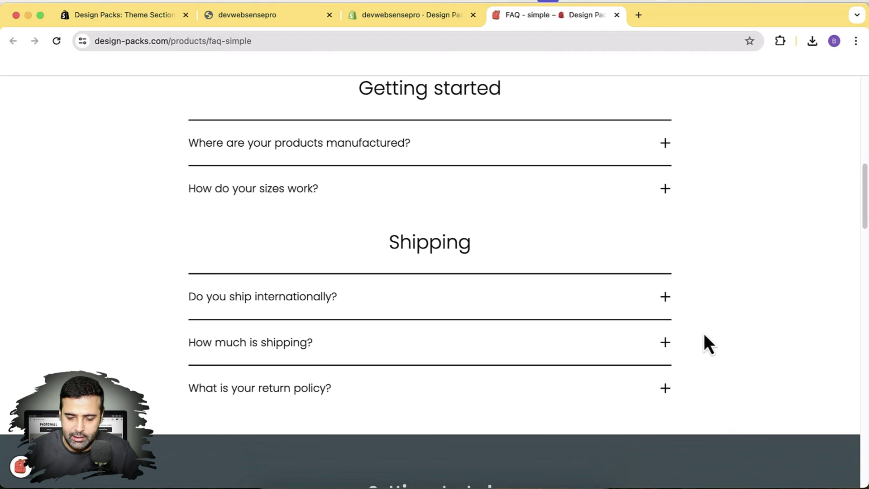
# Inspect the demo page in the developer tools with the responsive device preview on, docked beside the page.
pyautogui.rightClick(717, 319)
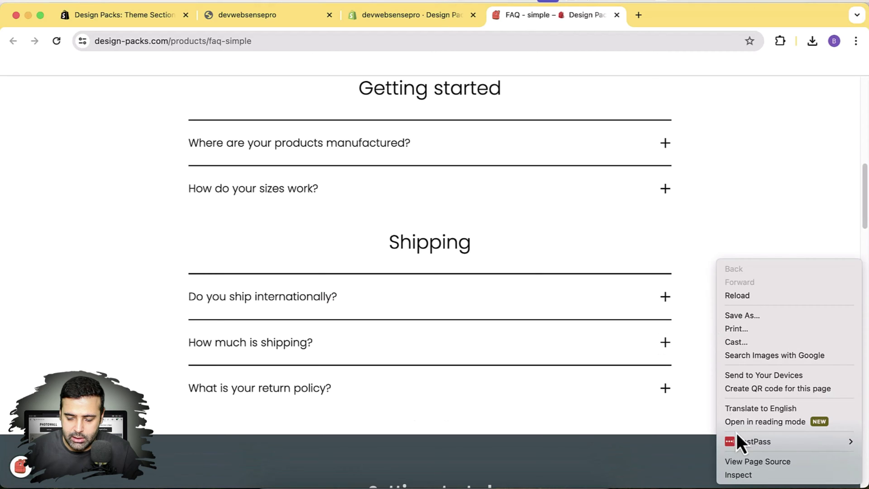
pyautogui.click(742, 475)
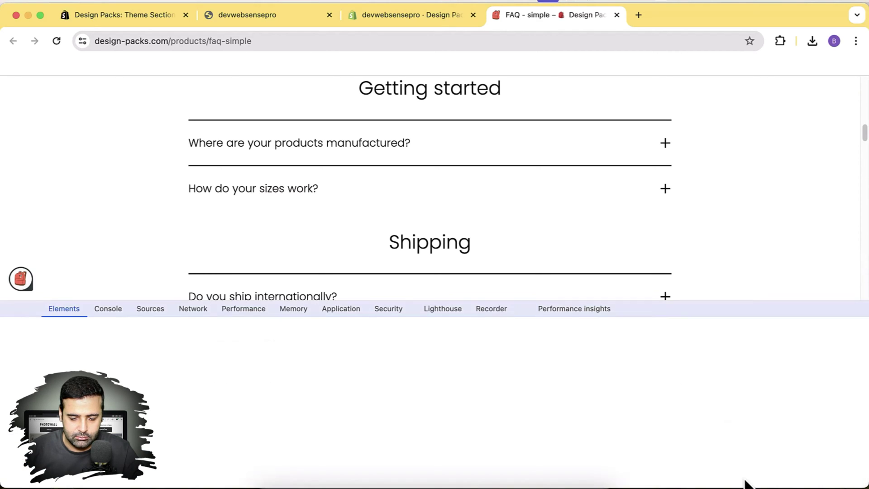
pyautogui.click(26, 309)
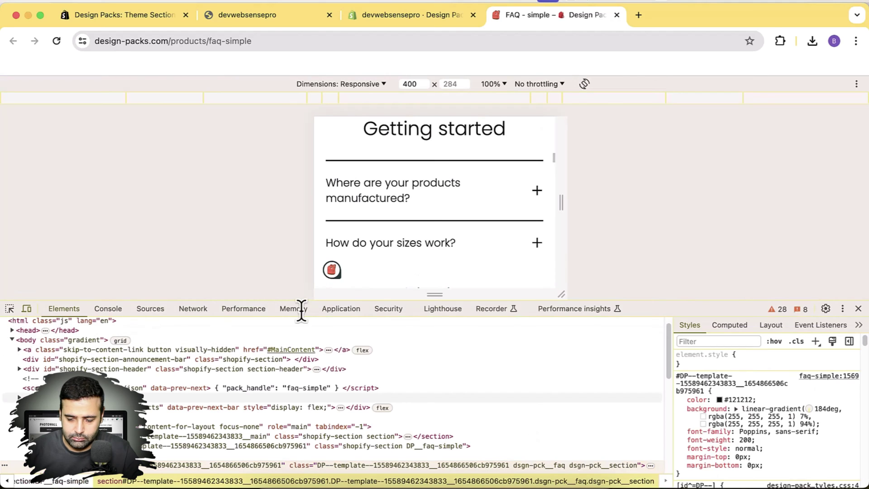
pyautogui.click(842, 309)
pyautogui.click(852, 328)
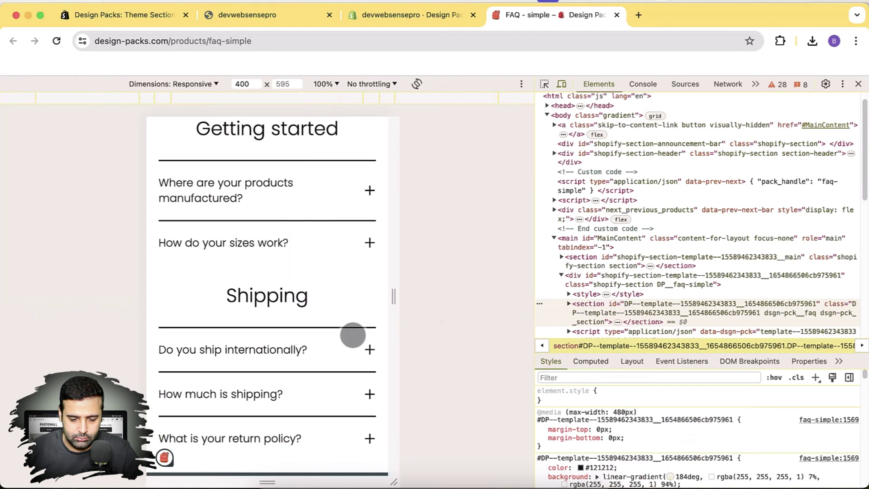
# Test the two Getting started questions in the mobile preview by expanding and collapsing each one.
pyautogui.scroll(8, 352, 335)
pyautogui.scroll(-9, 353, 334)
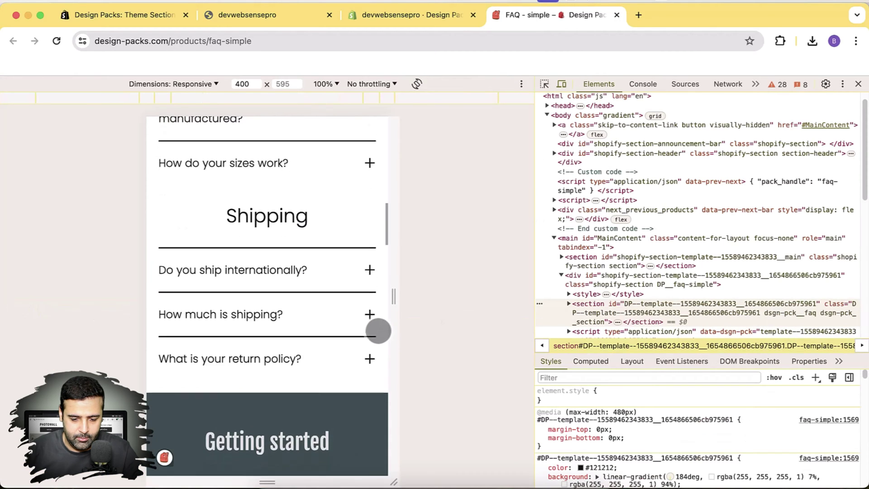
pyautogui.scroll(3, 378, 330)
pyautogui.click(369, 224)
pyautogui.click(369, 224)
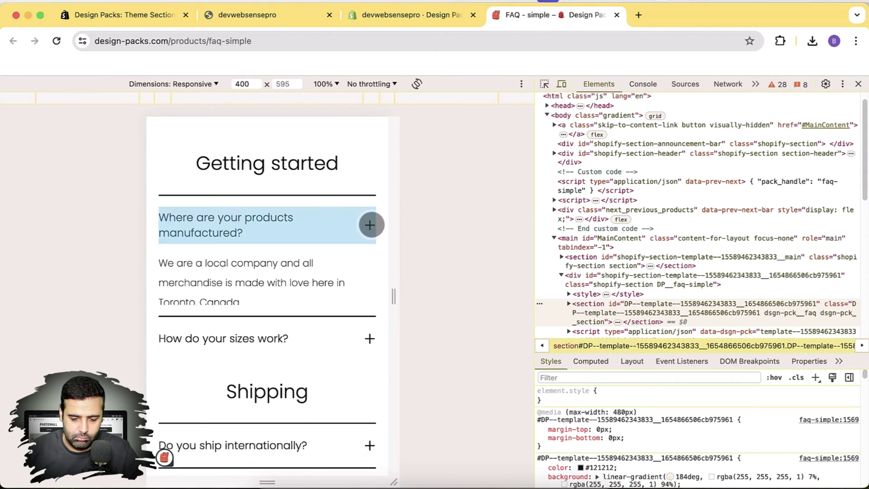
pyautogui.click(369, 277)
pyautogui.click(367, 277)
# Test the international shipping and shipping cost questions in the mobile preview, and close the developer tools.
pyautogui.scroll(-3, 368, 275)
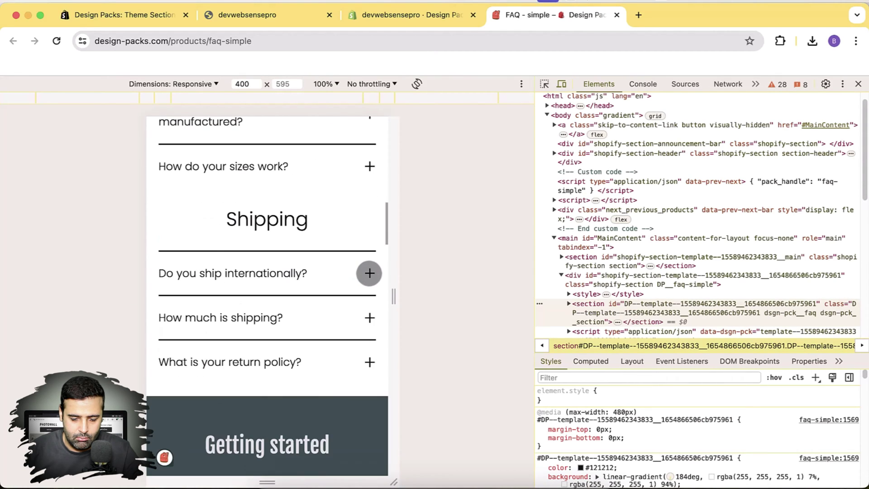
pyautogui.click(370, 271)
pyautogui.click(369, 273)
pyautogui.click(365, 310)
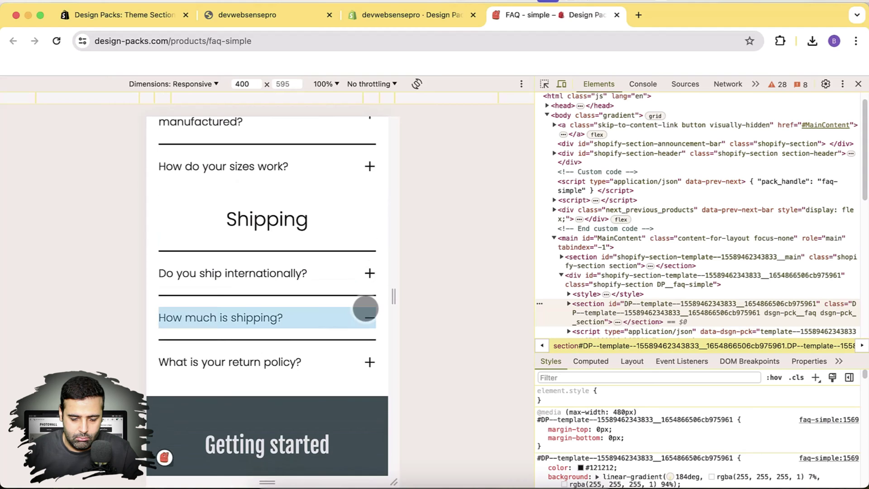
pyautogui.click(365, 311)
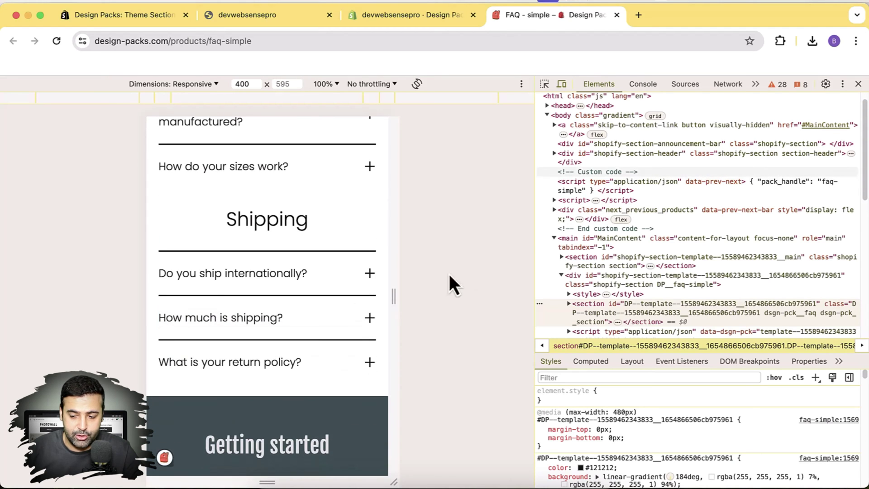
pyautogui.click(858, 84)
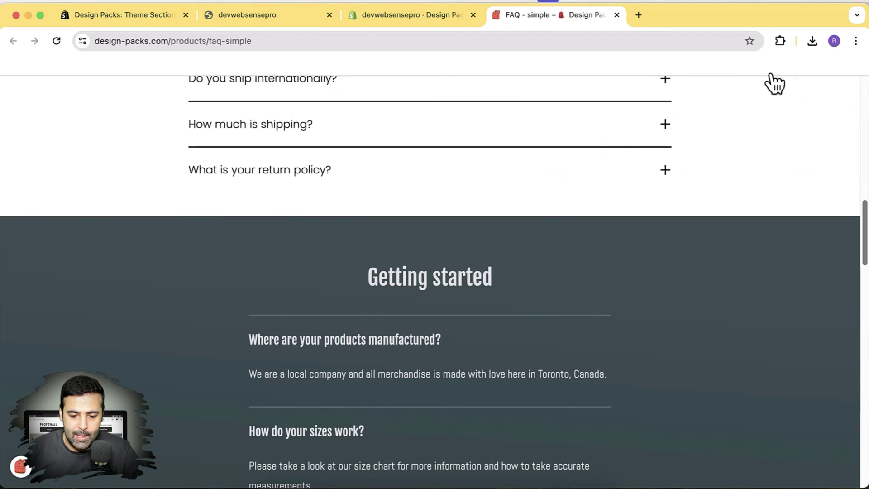
# Open the demo page of the About - photo frame FREE section from the catalogue and review its example layouts.
pyautogui.click(412, 21)
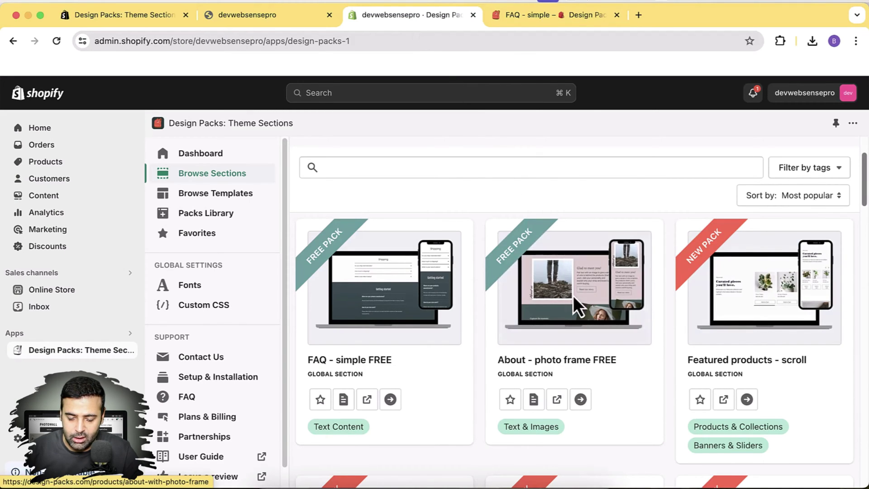
pyautogui.click(557, 399)
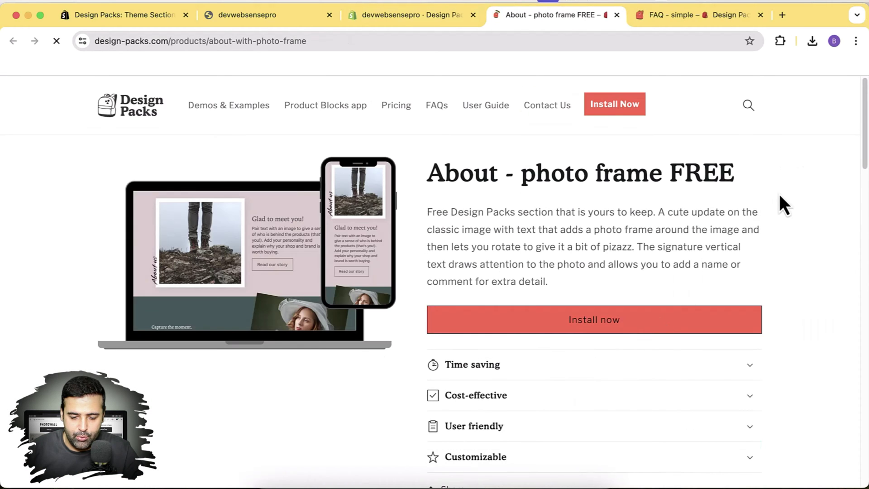
pyautogui.scroll(-5, 788, 187)
pyautogui.scroll(-6, 788, 186)
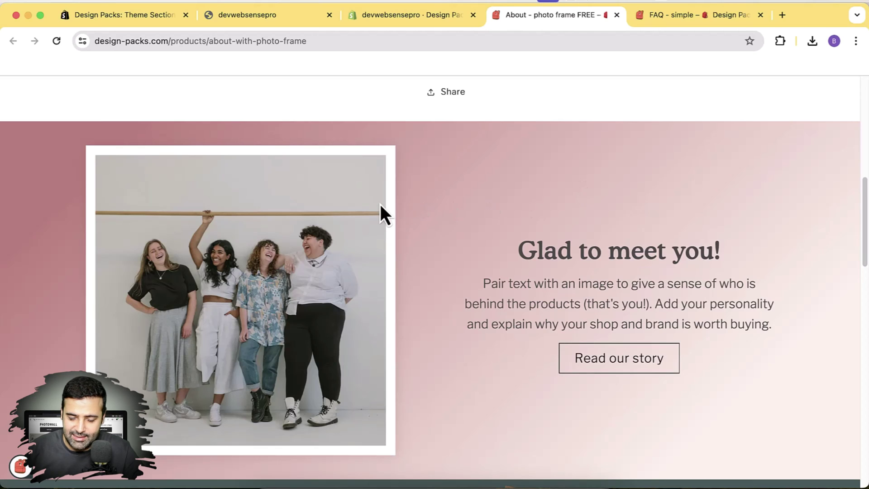
pyautogui.scroll(-3, 380, 204)
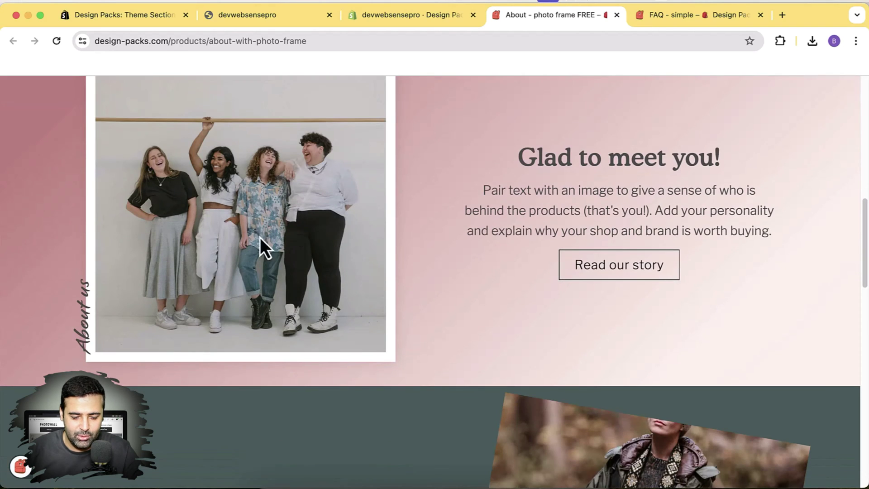
pyautogui.moveTo(83, 286); pyautogui.dragTo(82, 306)
pyautogui.click(516, 262)
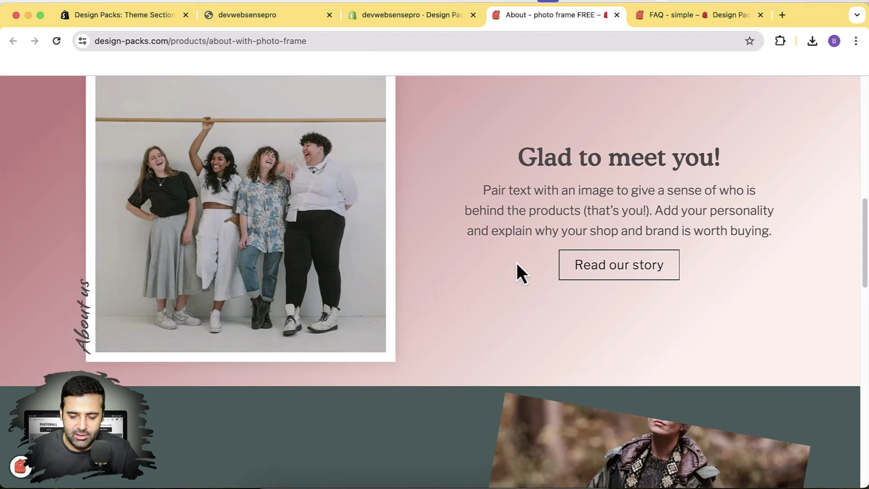
pyautogui.scroll(-8, 499, 186)
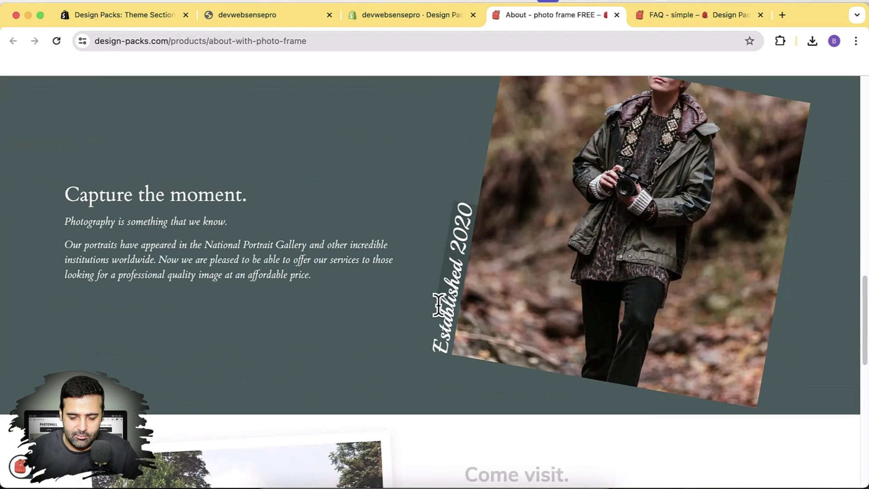
pyautogui.scroll(3, 430, 347)
pyautogui.scroll(-10, 429, 344)
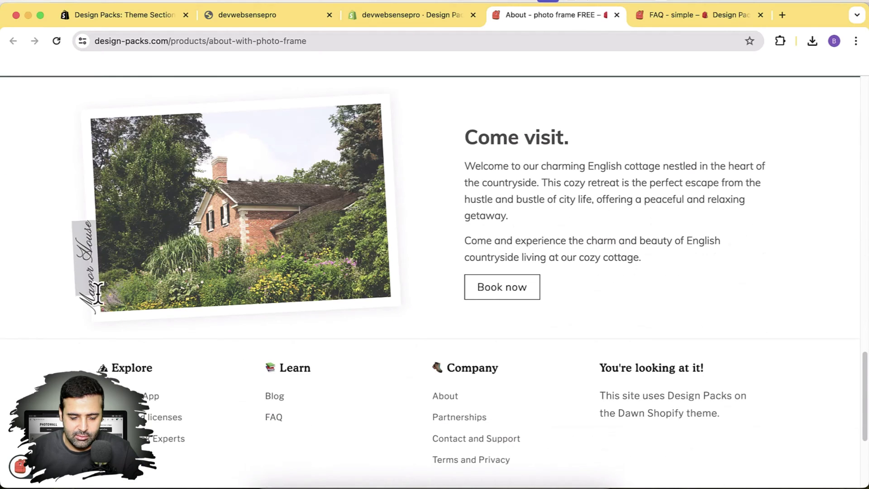
pyautogui.scroll(10, 645, 228)
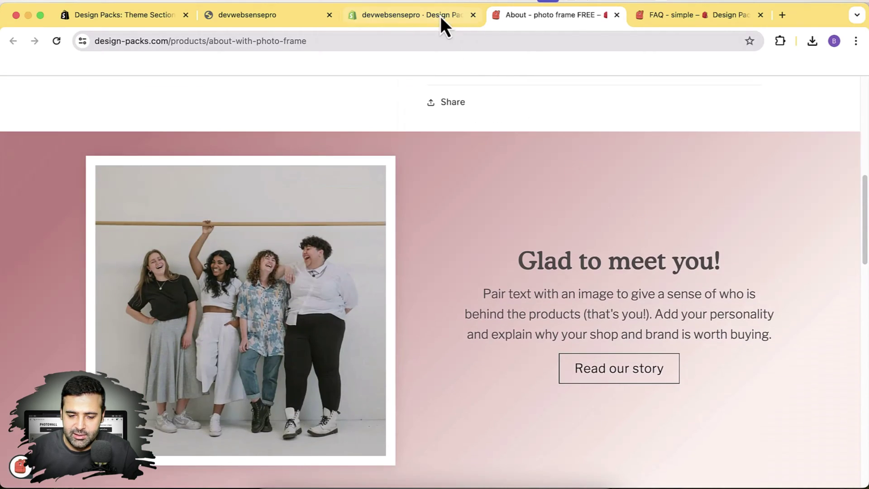
# Return to the section catalogue and open the installation page of the About - photo frame FREE section.
pyautogui.click(440, 17)
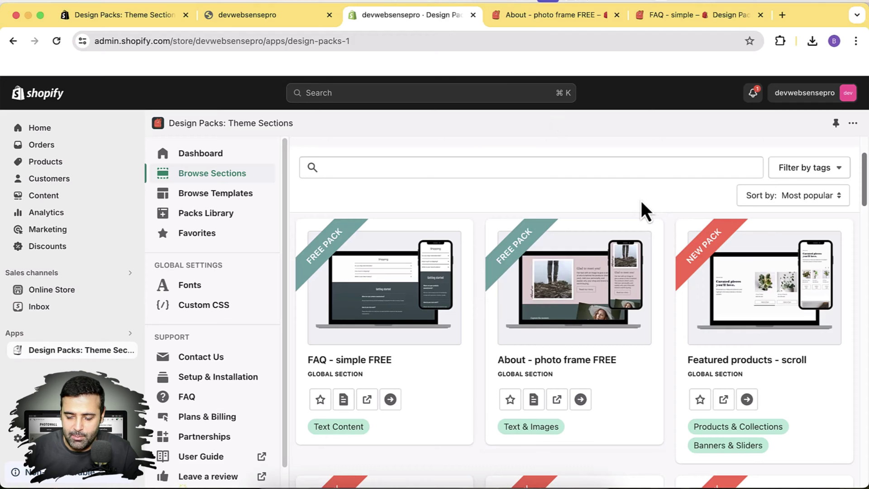
pyautogui.scroll(-3, 845, 248)
pyautogui.scroll(-3, 845, 248)
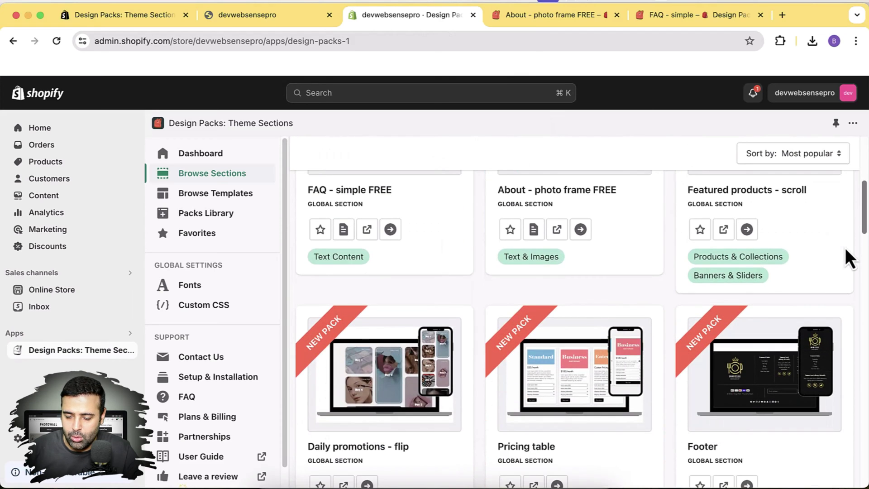
pyautogui.scroll(7, 846, 248)
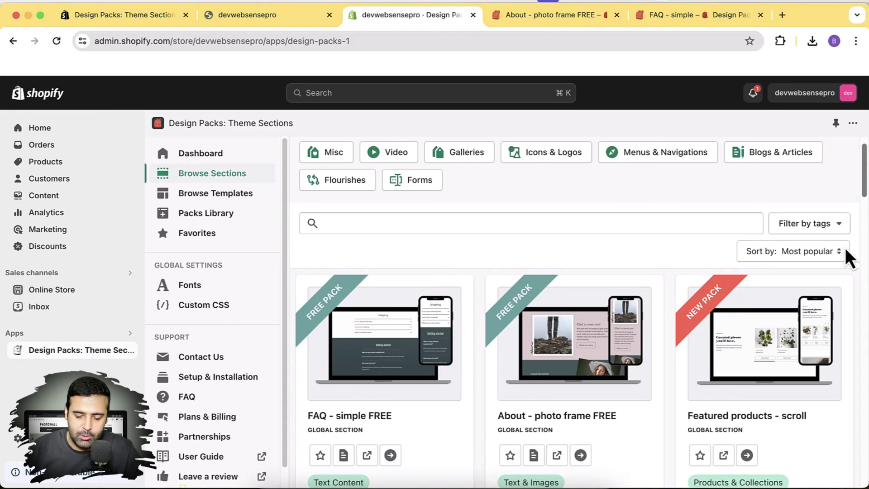
pyautogui.scroll(-5, 847, 250)
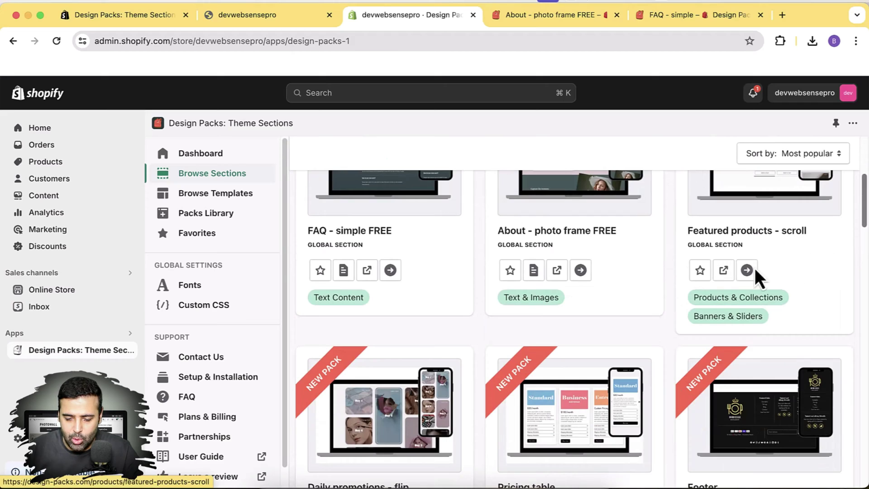
pyautogui.scroll(3, 602, 310)
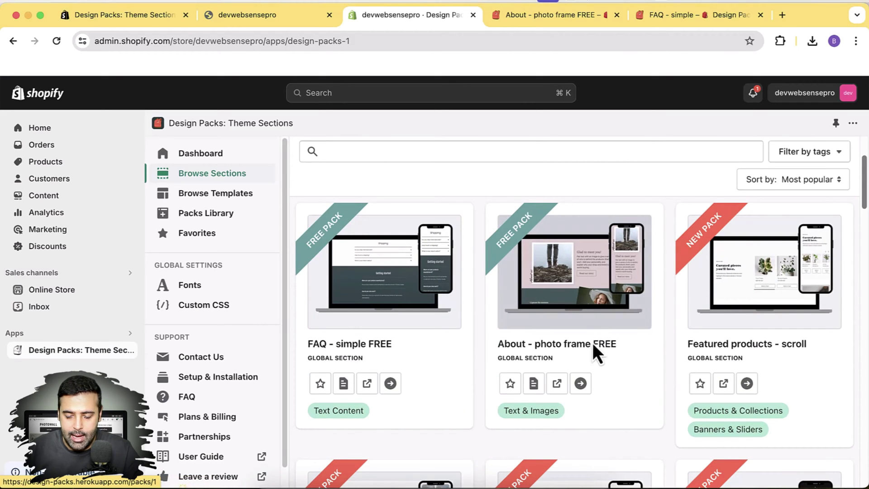
pyautogui.click(581, 384)
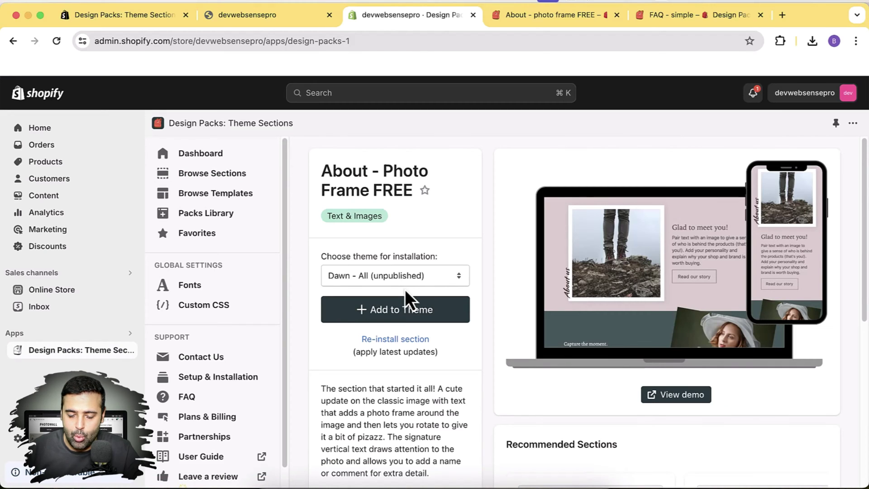
# Install the About - photo frame FREE section on the published Dawn theme.
pyautogui.click(457, 281)
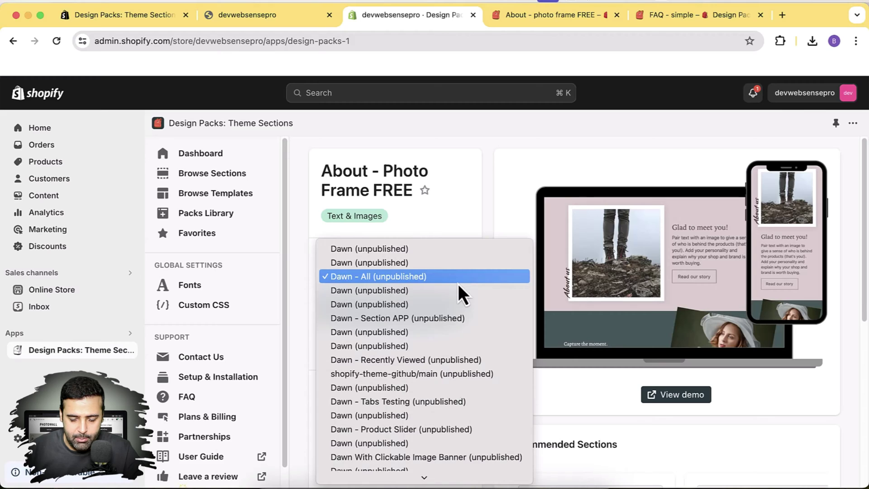
pyautogui.press('End')
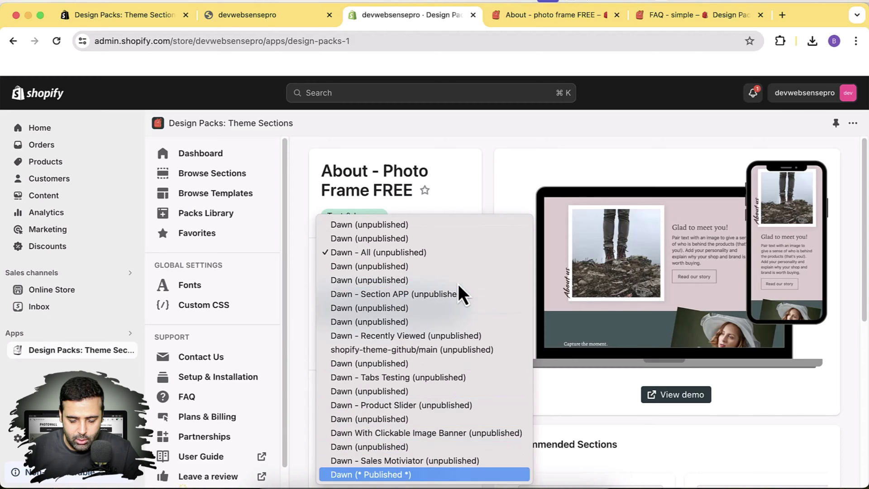
pyautogui.click(414, 475)
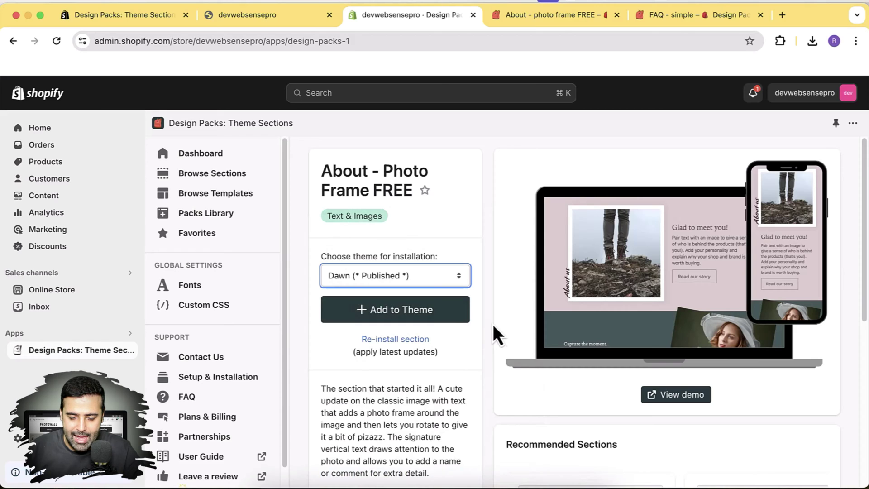
pyautogui.click(440, 311)
pyautogui.click(441, 311)
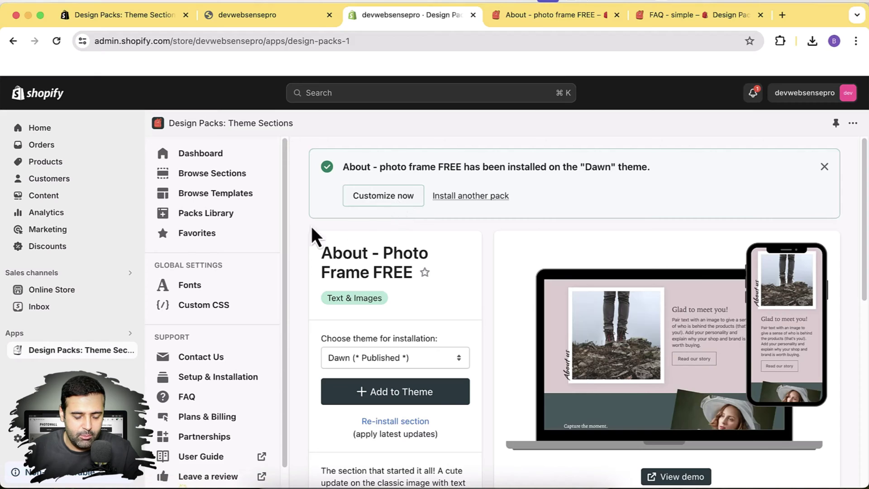
# Open the Online Store themes page in a new tab beside the app's tab and start customizing the current Dawn theme.
pyautogui.rightClick(65, 289)
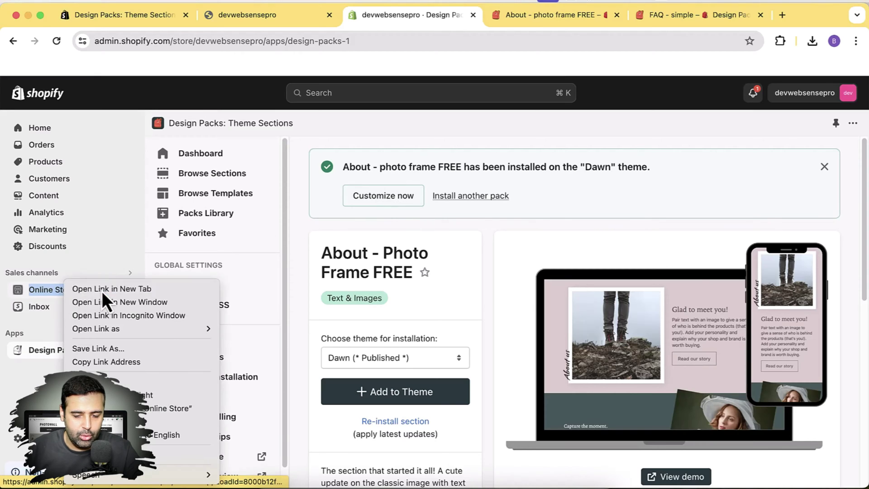
pyautogui.click(102, 291)
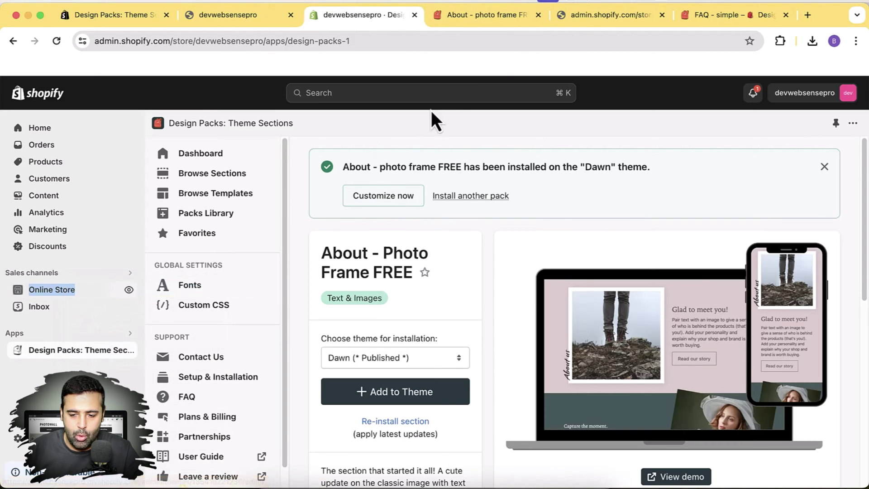
pyautogui.moveTo(588, 24); pyautogui.dragTo(504, 22)
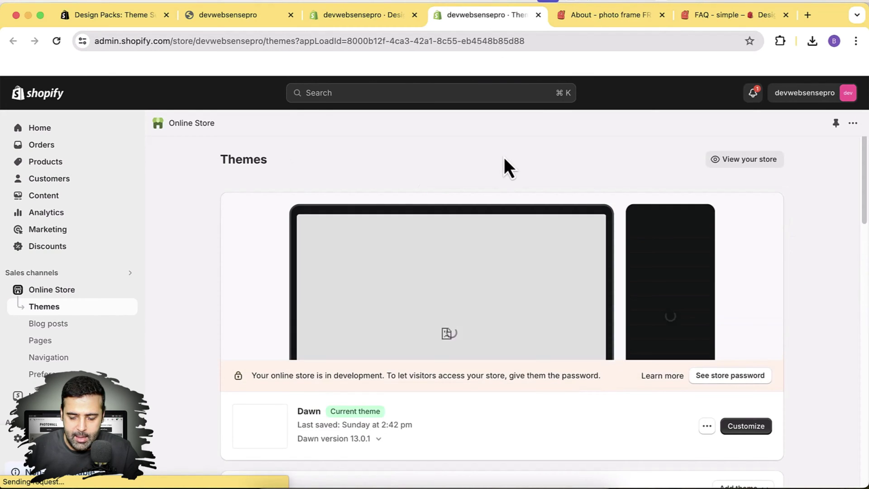
pyautogui.scroll(-3, 520, 172)
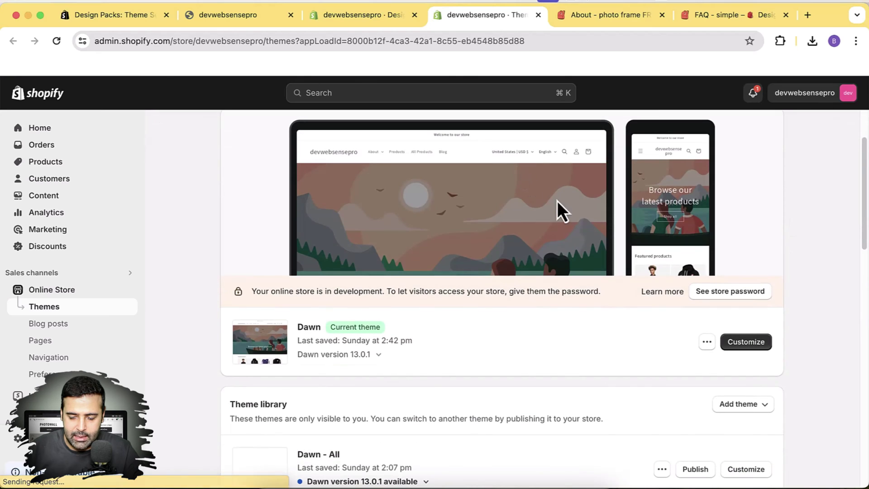
pyautogui.click(745, 342)
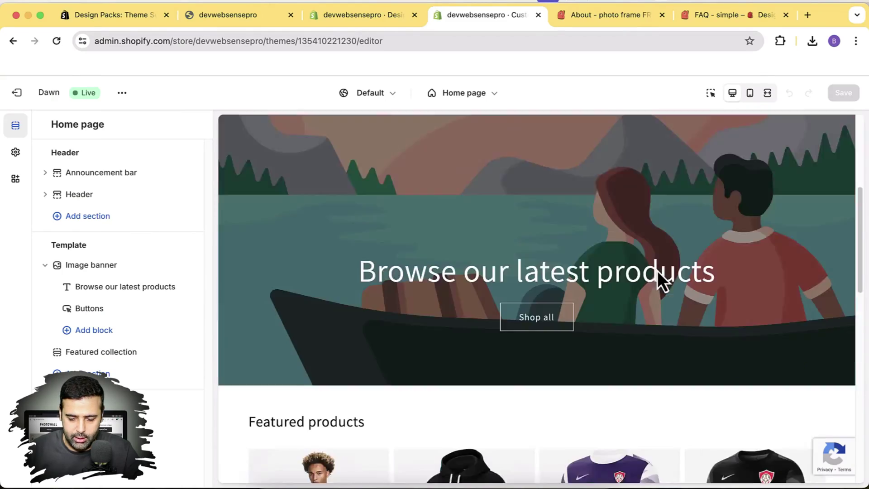
# Add the About - photo frame FREE section to the home page template below the featured collection.
pyautogui.scroll(-10, 657, 280)
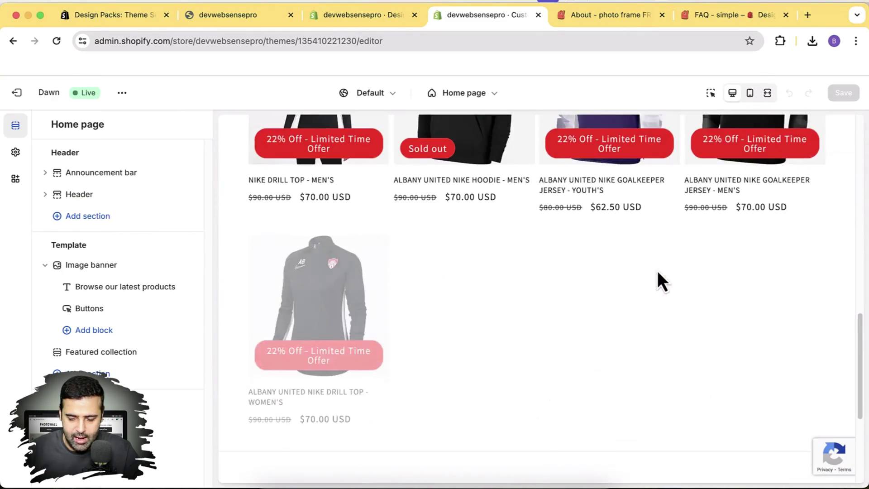
pyautogui.scroll(10, 657, 281)
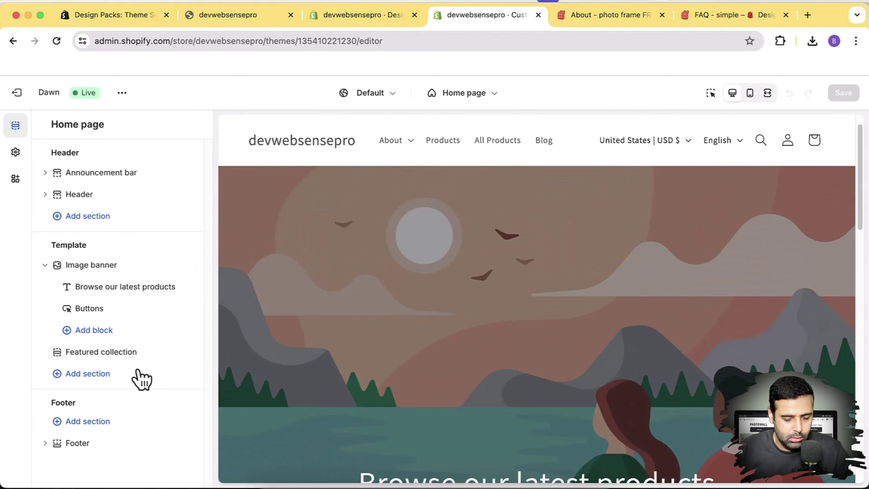
pyautogui.click(123, 374)
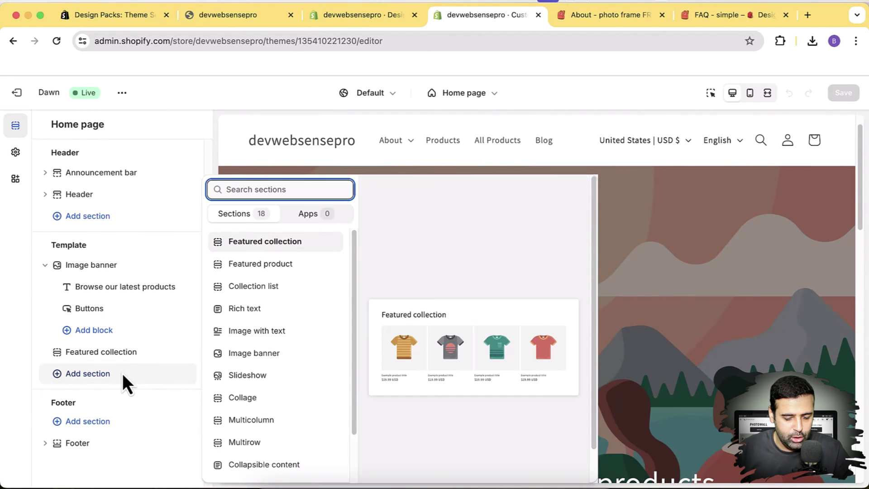
pyautogui.scroll(-5, 347, 316)
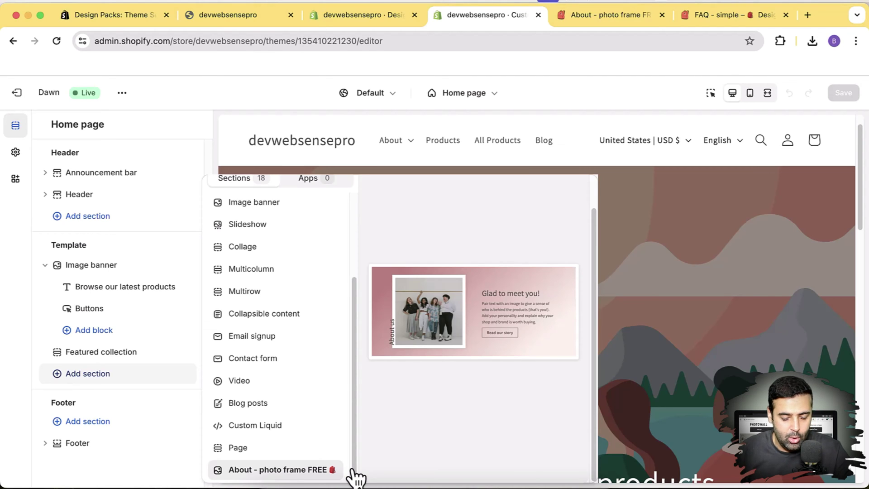
pyautogui.press('Escape')
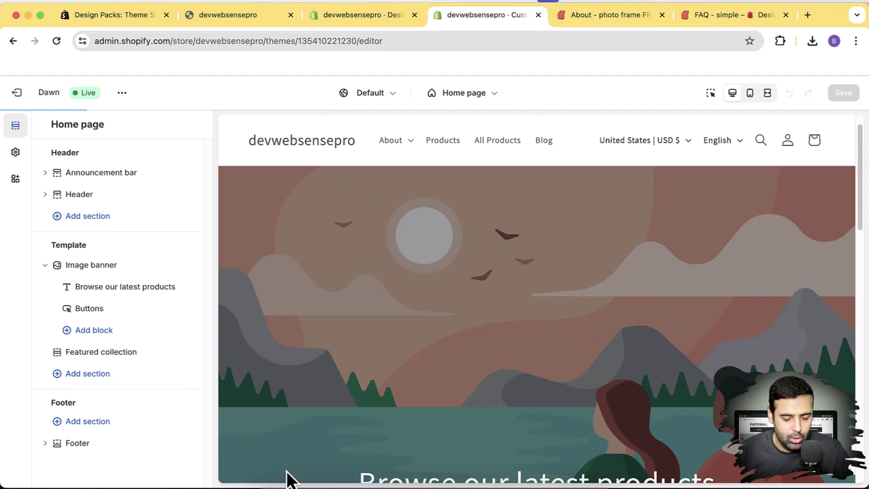
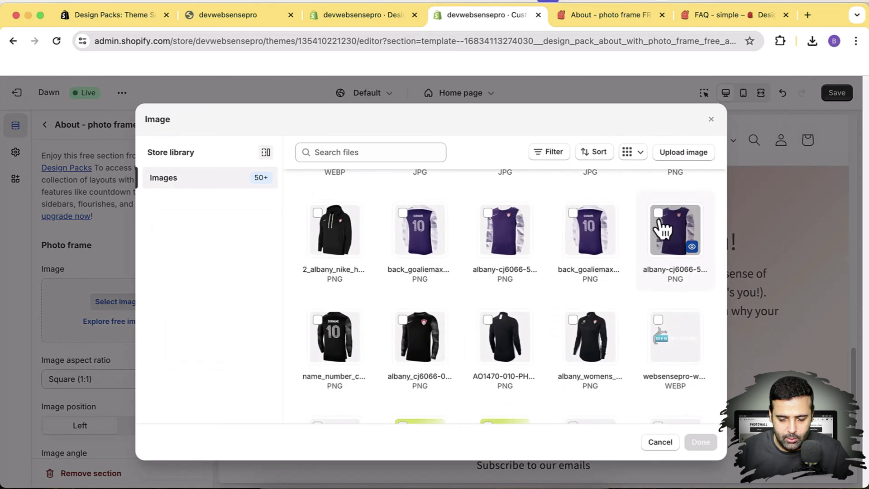
# Set the photo frame's image to DR1352-010_PHSBM001-2000 from the store library.
pyautogui.scroll(-3, 634, 282)
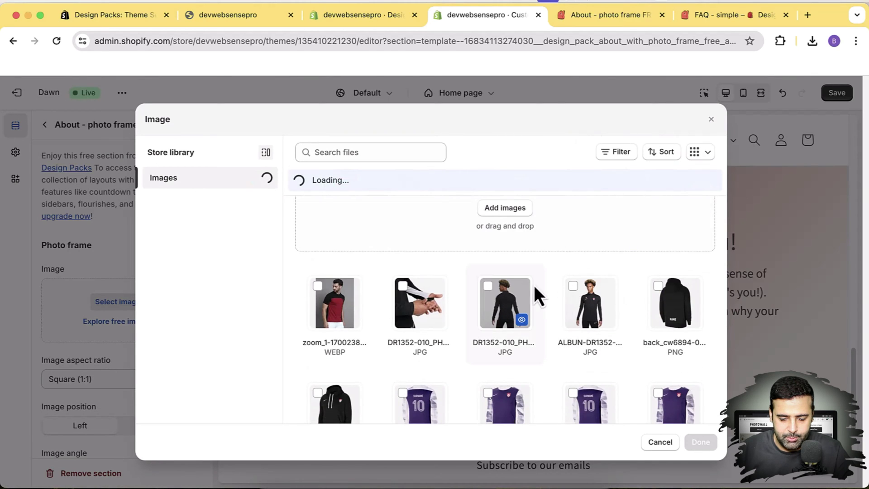
pyautogui.click(487, 286)
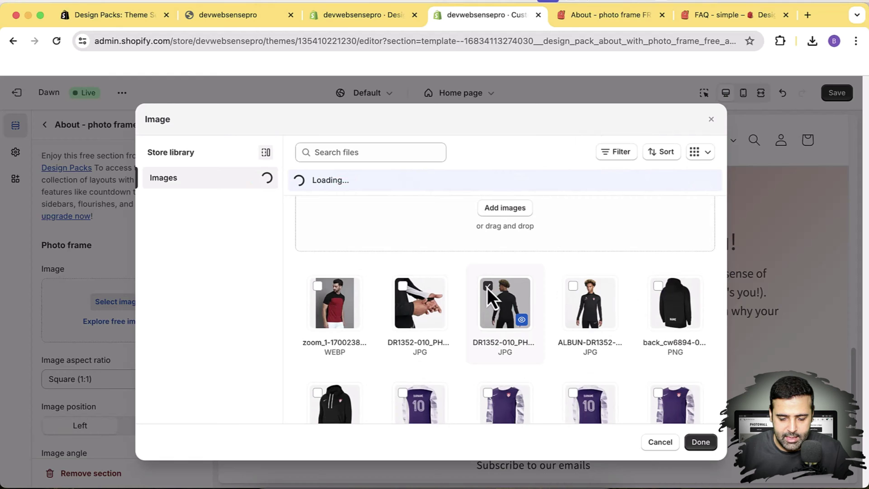
pyautogui.click(690, 441)
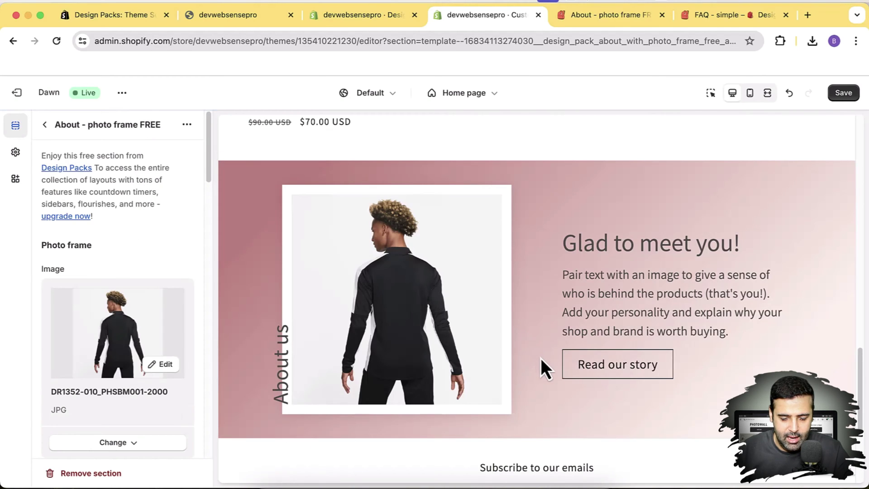
# Change the color stop at 11% in the section's linear gradient background to #E03D3D.
pyautogui.scroll(-7, 171, 203)
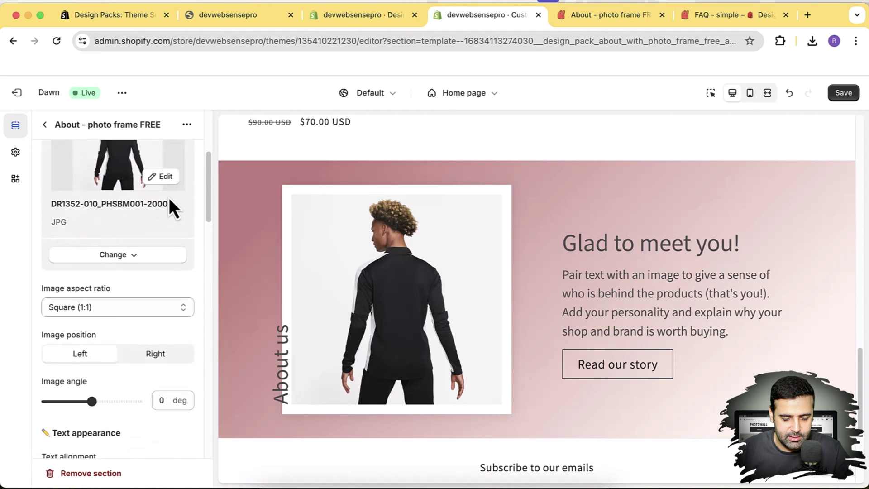
pyautogui.scroll(-5, 172, 206)
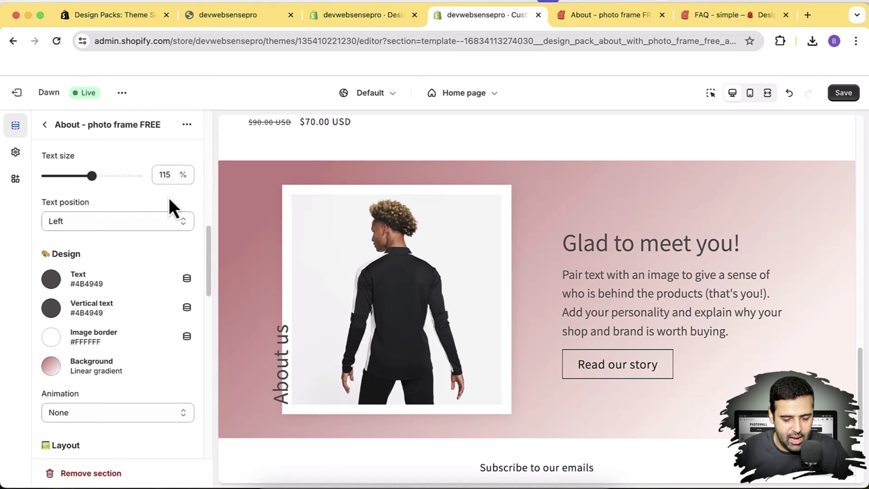
pyautogui.click(52, 369)
pyautogui.moveTo(123, 327); pyautogui.dragTo(140, 317)
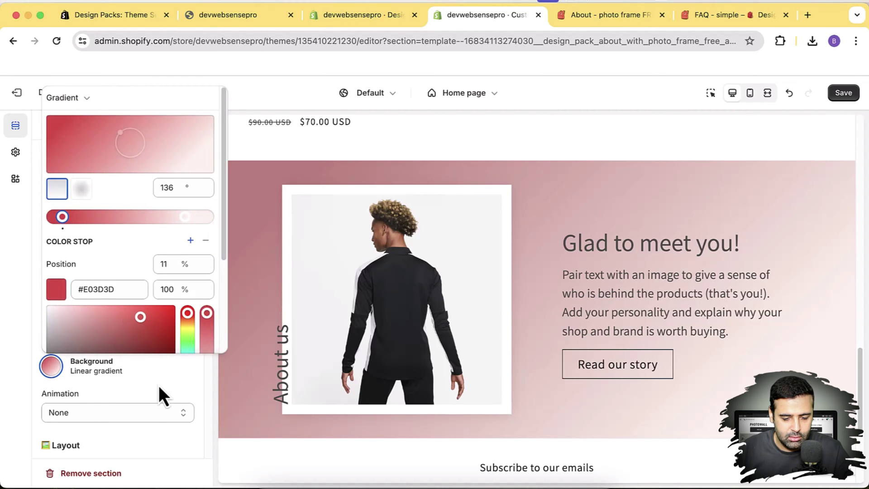
# Close the background gradient settings and set the photo frame section's animation to Fade-in.
pyautogui.click(158, 385)
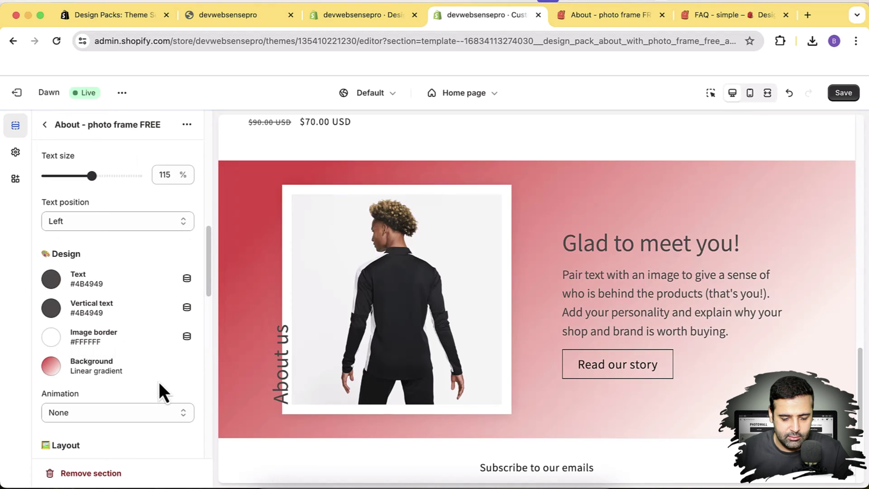
pyautogui.scroll(-5, 167, 274)
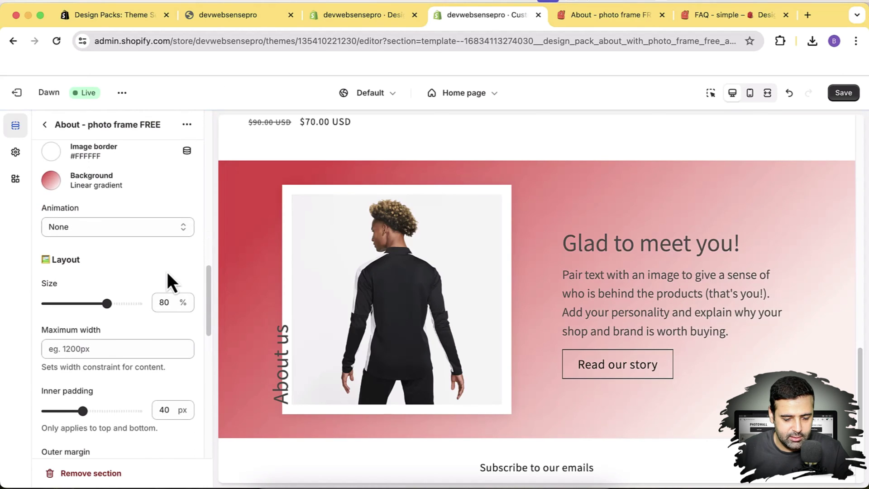
pyautogui.click(150, 205)
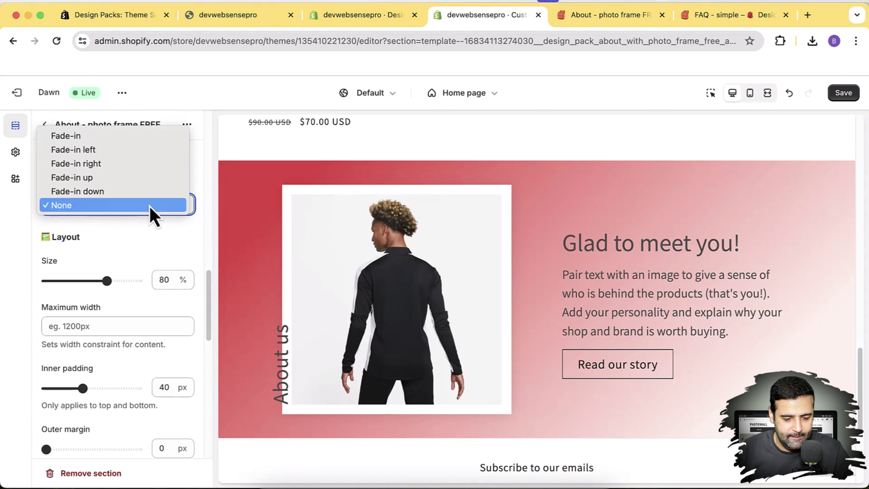
pyautogui.click(142, 138)
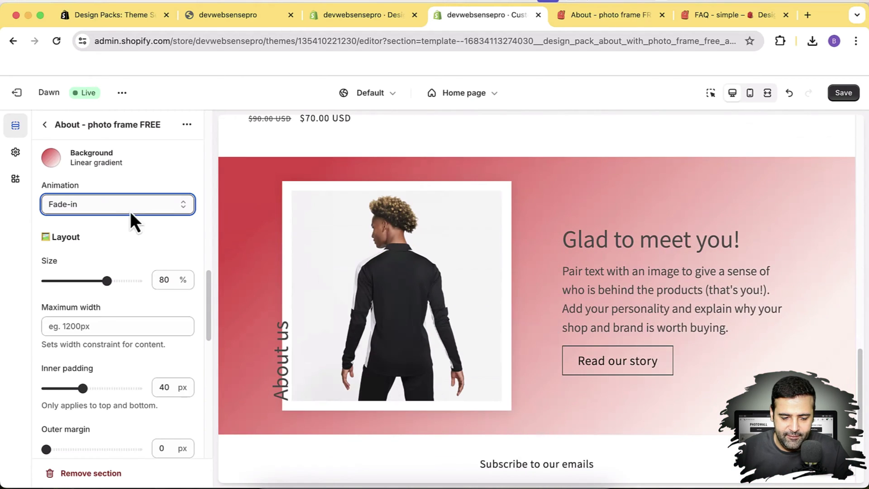
pyautogui.click(106, 205)
pyautogui.click(107, 205)
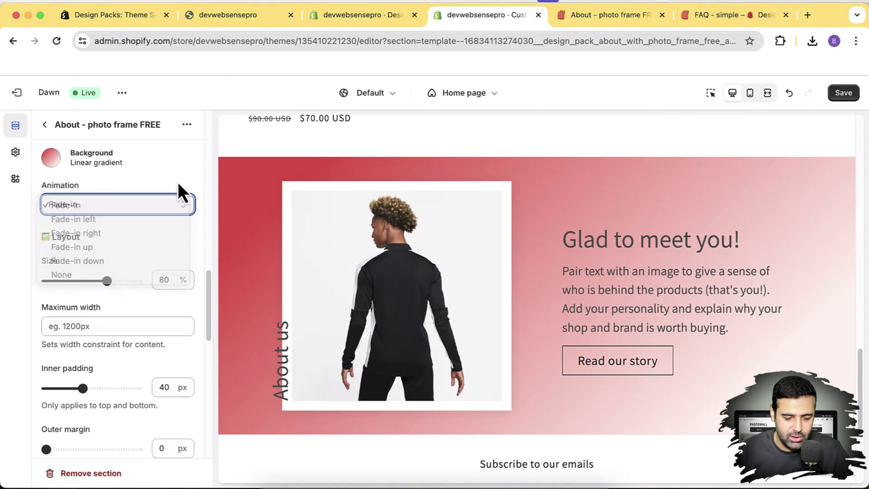
pyautogui.click(167, 202)
pyautogui.click(190, 186)
# Review the section's layout settings and its advanced CSS and Mobile CSS fields.
pyautogui.scroll(-2, 181, 188)
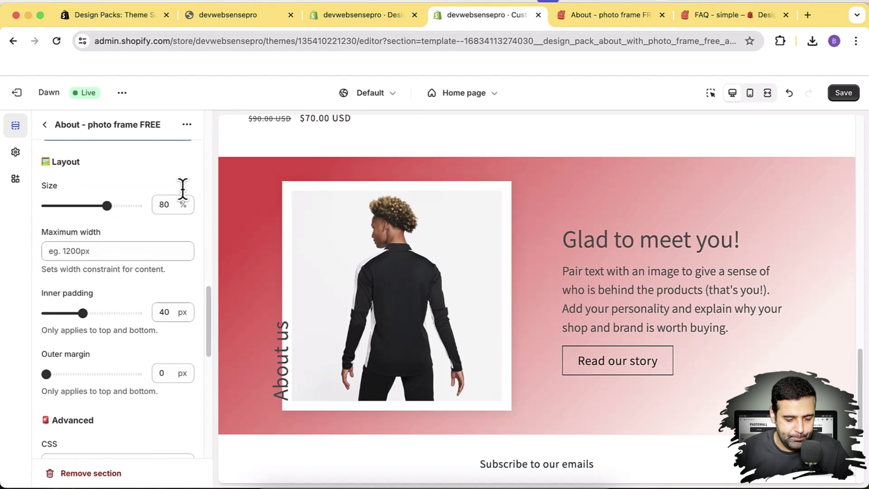
pyautogui.scroll(-5, 111, 272)
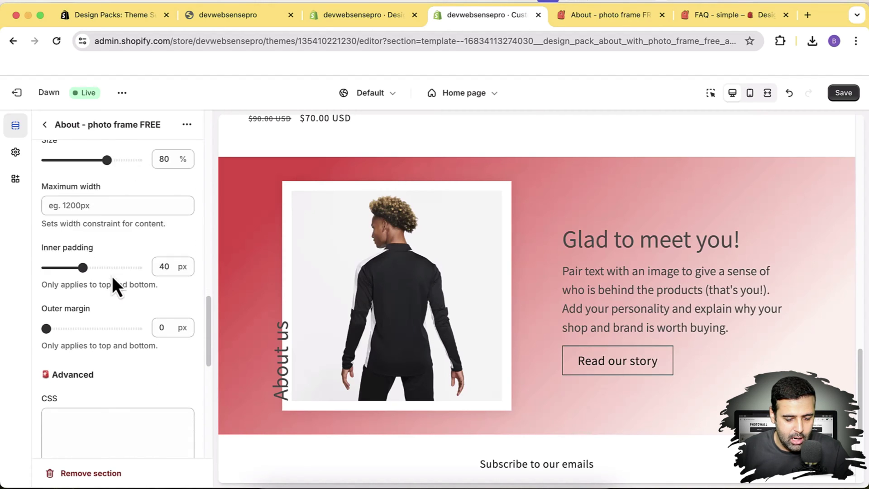
pyautogui.scroll(-3, 112, 275)
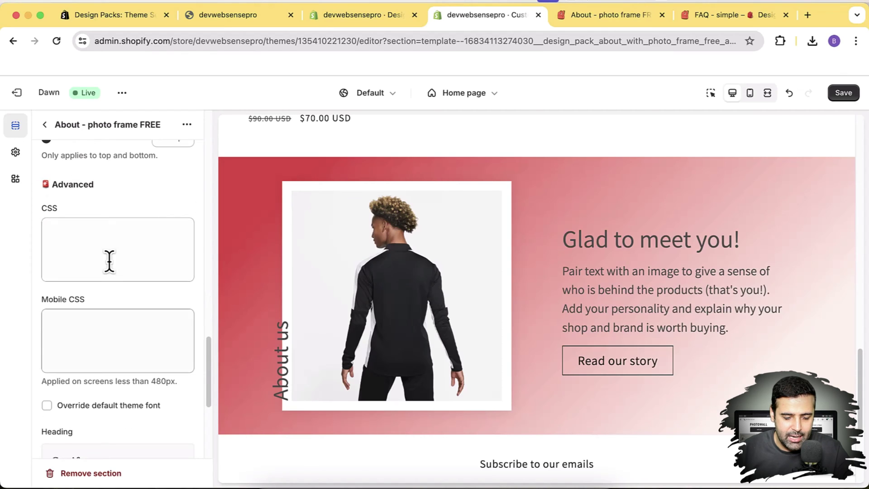
pyautogui.click(108, 259)
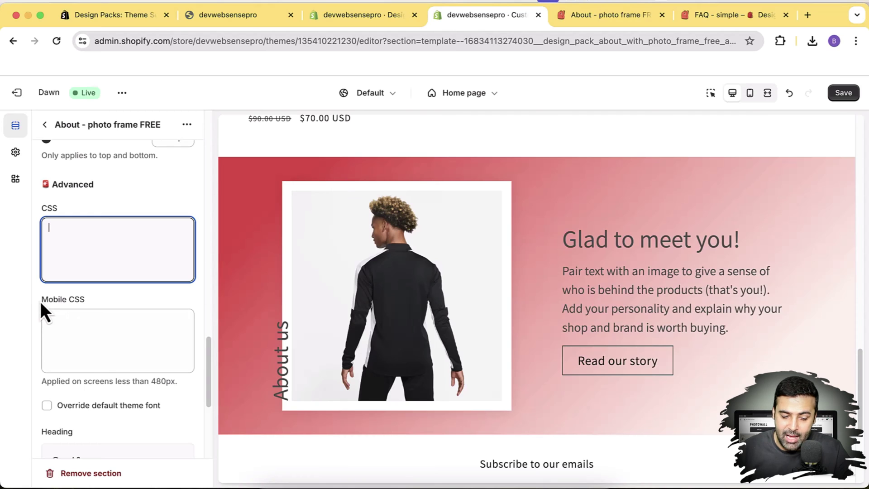
pyautogui.moveTo(40, 301); pyautogui.dragTo(88, 304)
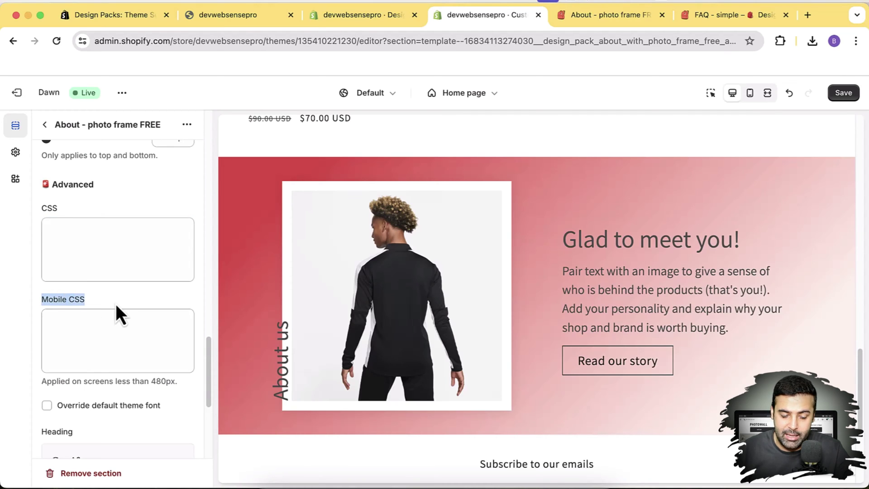
pyautogui.scroll(-3, 134, 282)
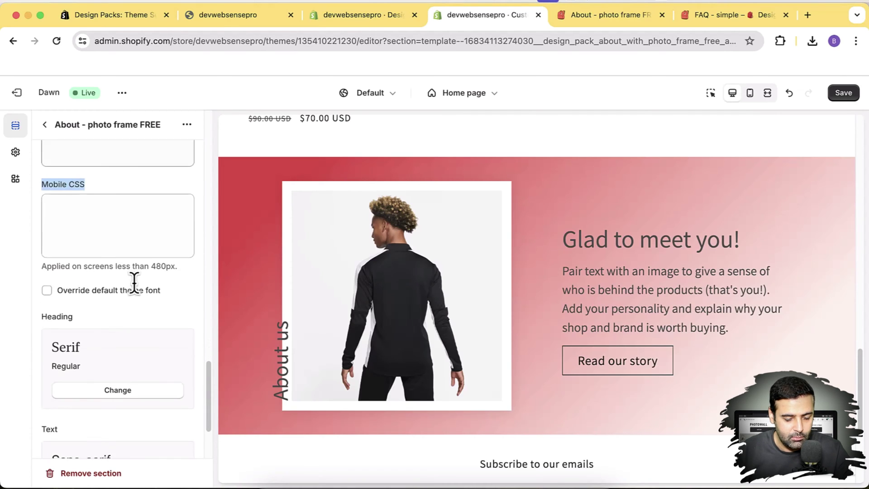
# Enable the override of the default theme font and set the section's heading font to Abril Fatface.
pyautogui.scroll(-1, 127, 286)
pyautogui.scroll(-3, 118, 285)
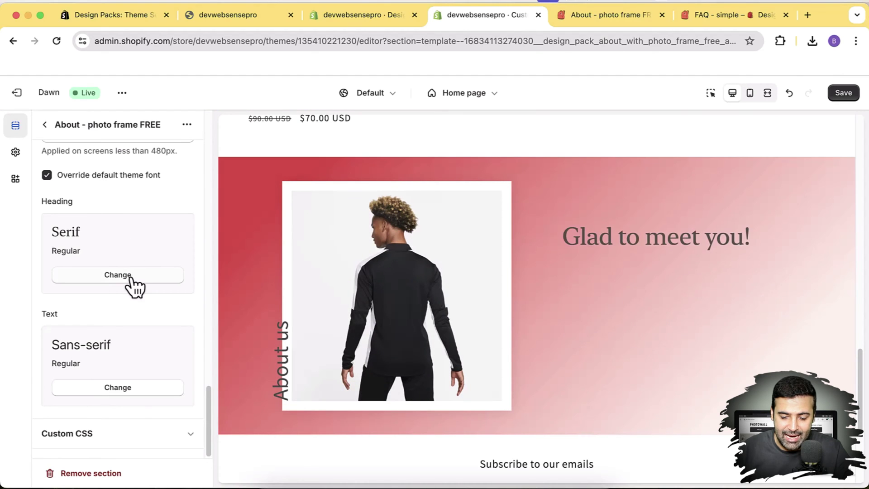
pyautogui.click(131, 277)
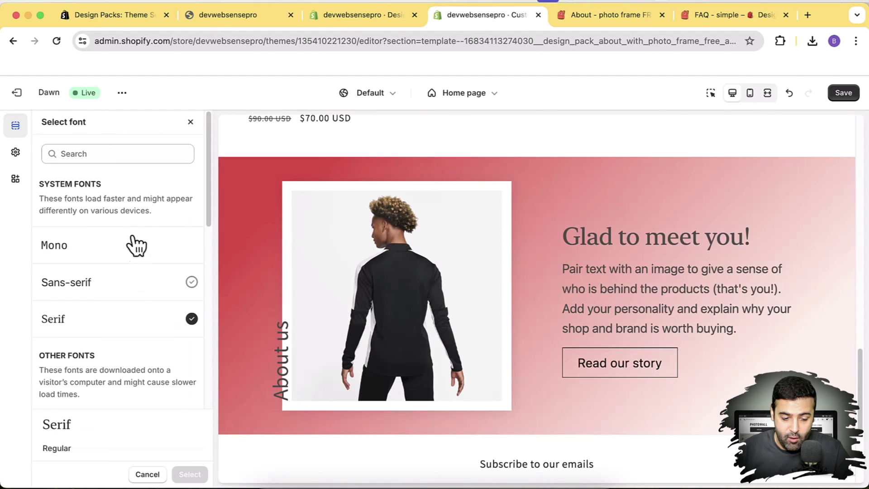
pyautogui.scroll(-5, 131, 226)
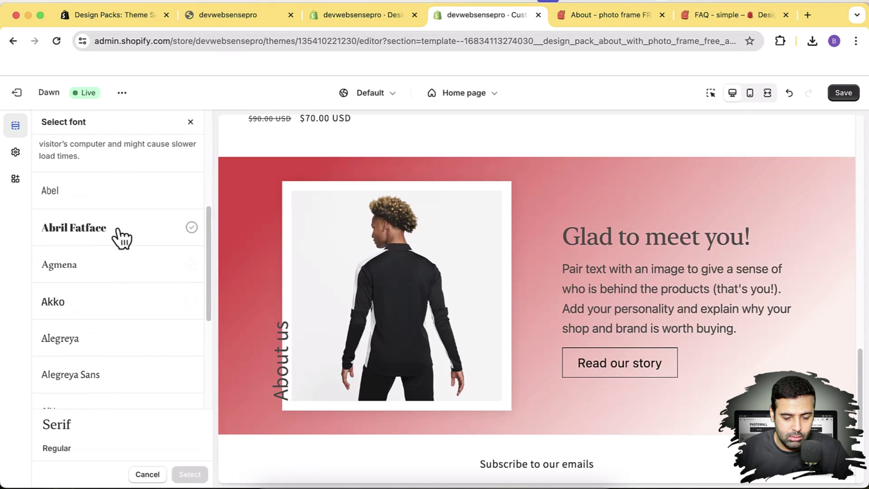
pyautogui.click(121, 237)
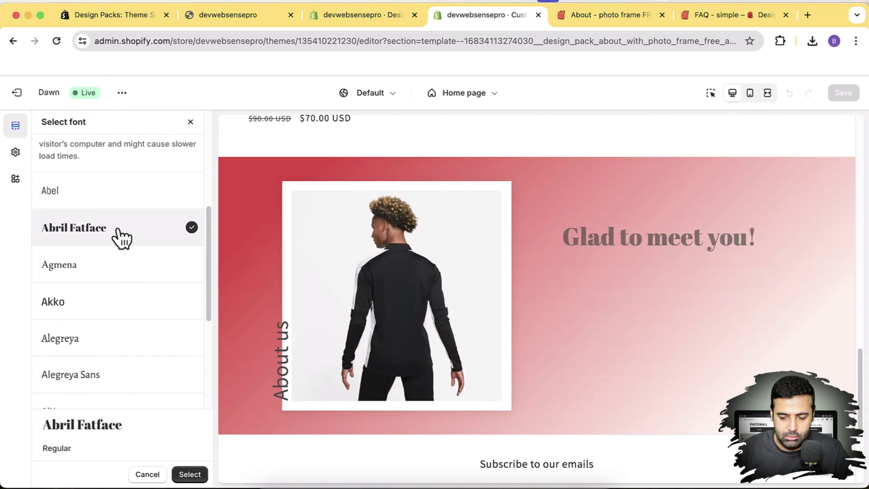
pyautogui.scroll(-3, 138, 303)
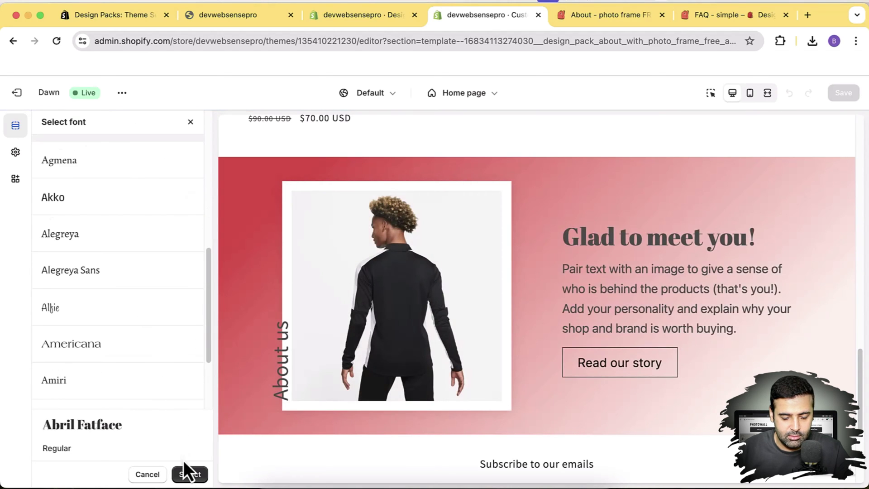
pyautogui.click(189, 474)
# Replace the regular text block's content in the photo frame section with "Testing text" and save the theme.
pyautogui.scroll(20, 133, 366)
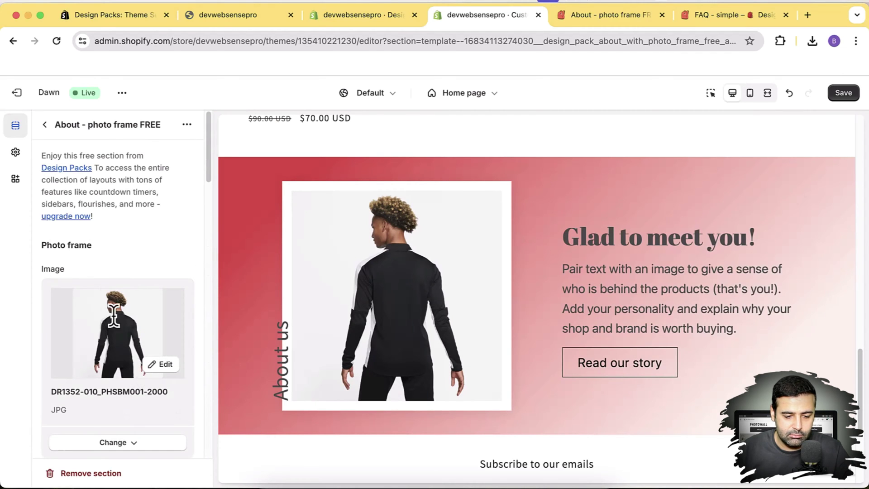
pyautogui.click(44, 127)
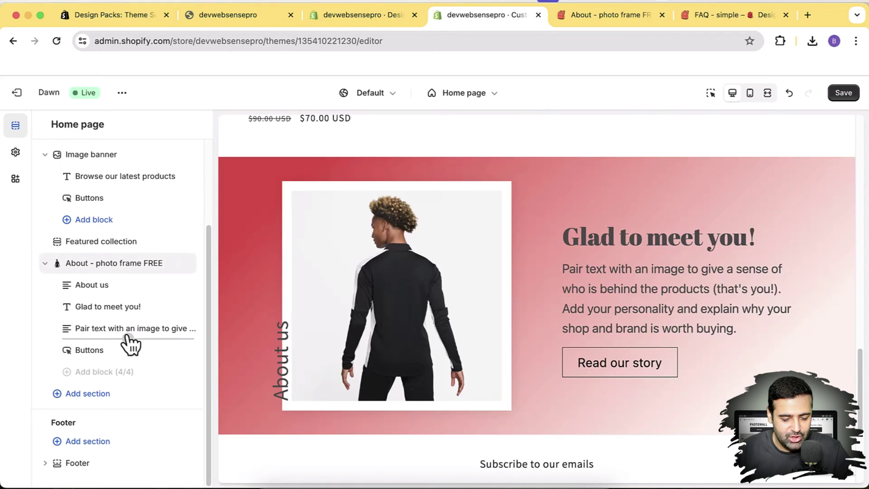
pyautogui.click(114, 331)
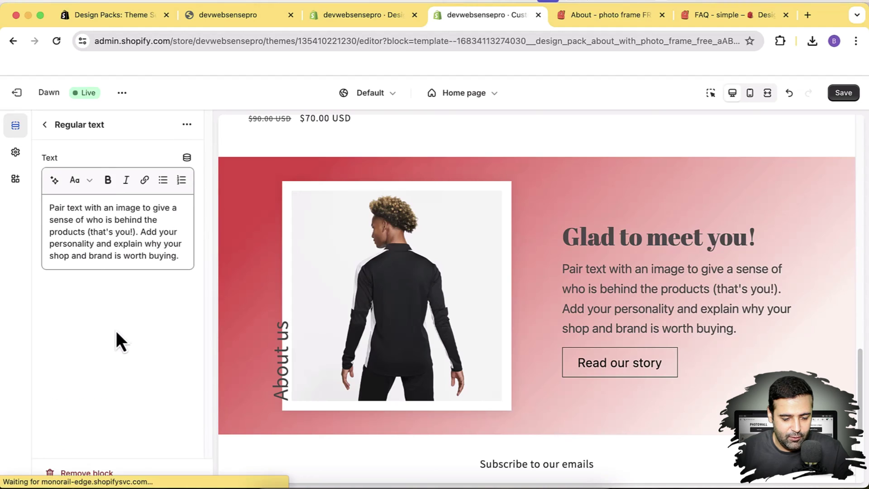
pyautogui.moveTo(180, 256); pyautogui.dragTo(41, 202)
pyautogui.write('Testing text')
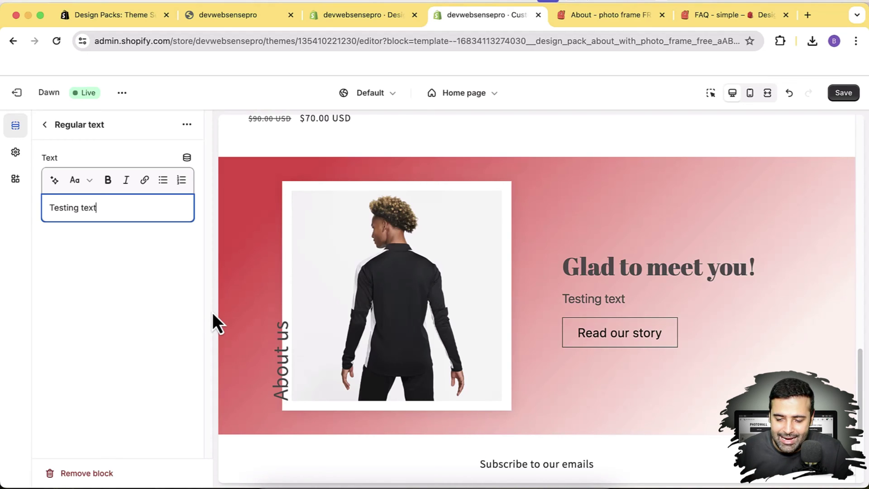
pyautogui.click(848, 96)
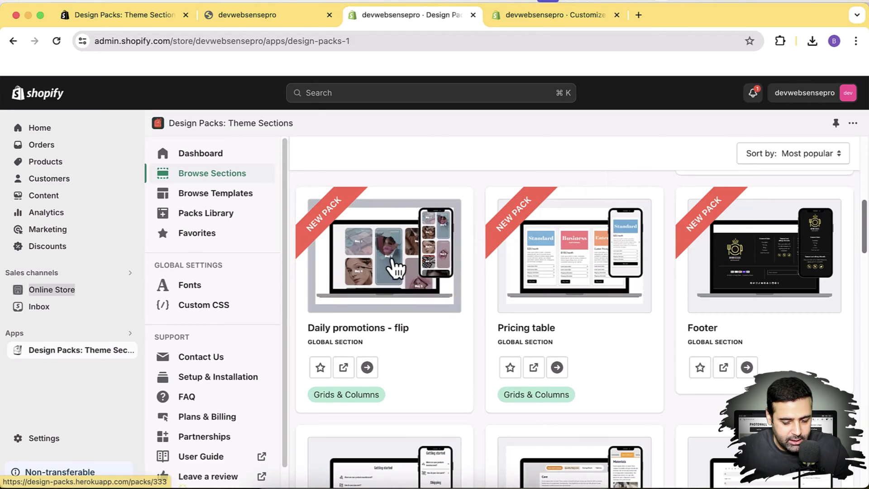
# View the Daily promotions - flip demo page from the app's section list and try the flip effect on the Monday to Thursday cards.
pyautogui.click(343, 368)
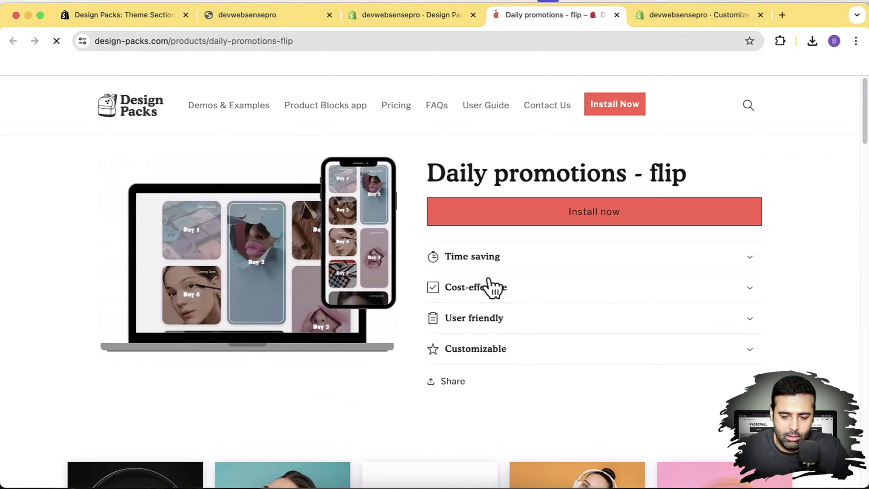
pyautogui.scroll(-10, 830, 125)
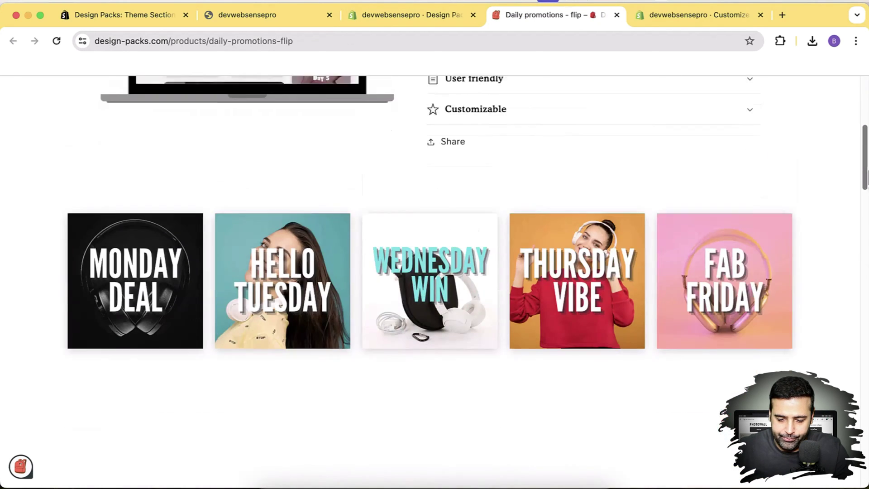
pyautogui.scroll(1, 825, 204)
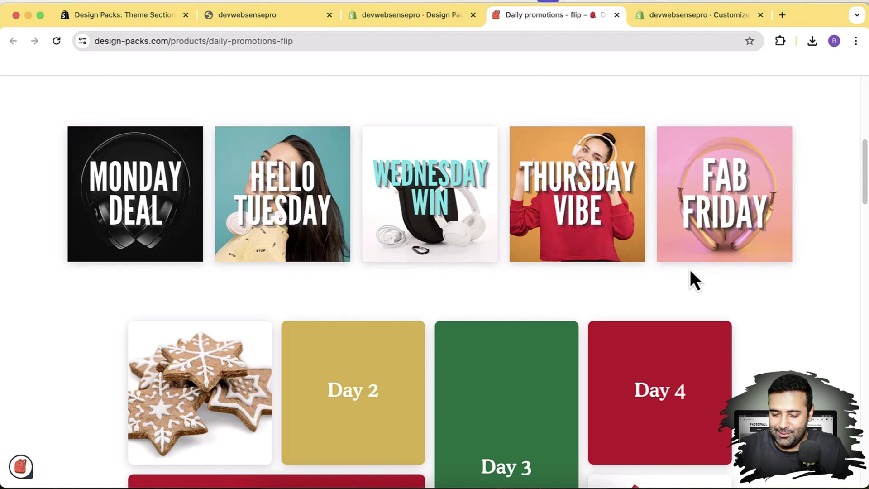
pyautogui.click(405, 209)
pyautogui.click(280, 232)
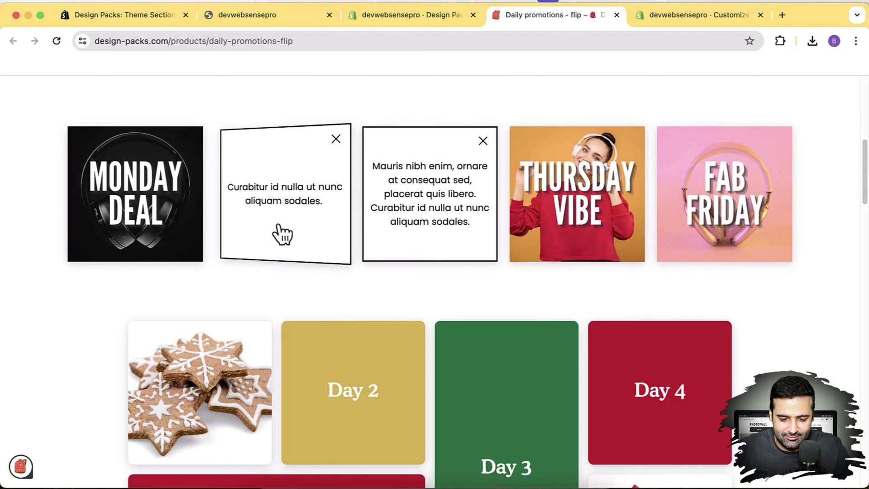
pyautogui.click(178, 237)
pyautogui.click(188, 141)
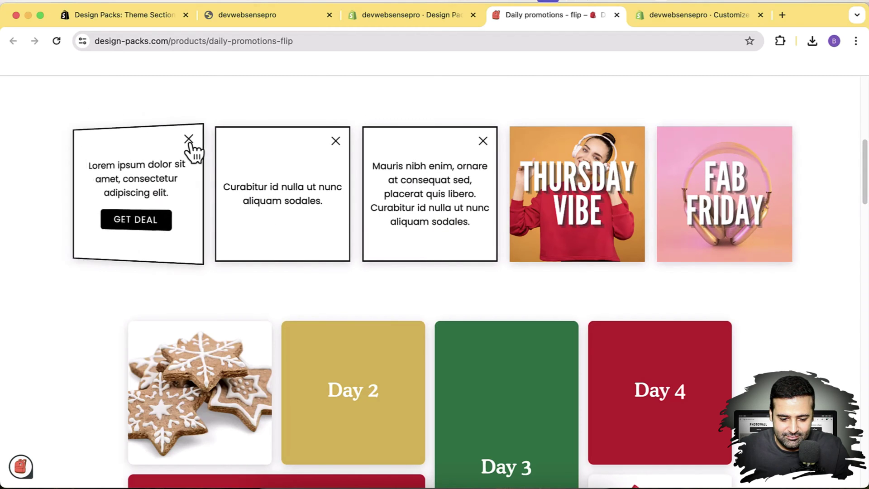
pyautogui.click(337, 143)
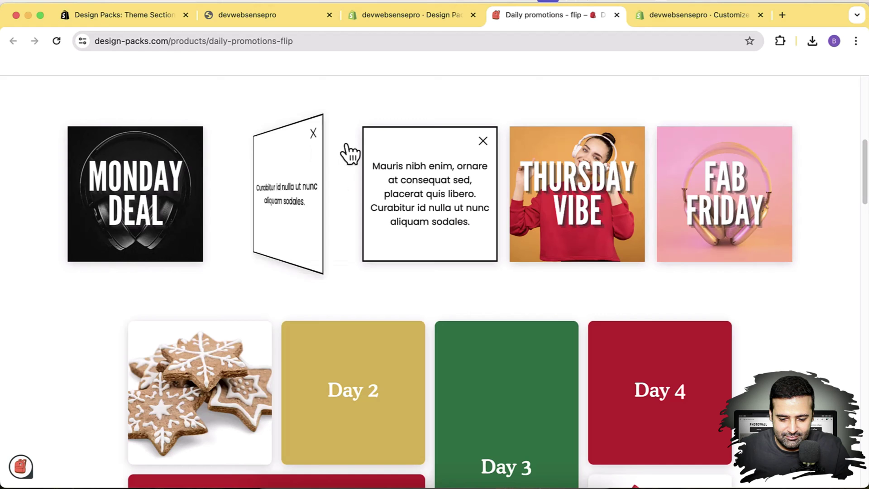
pyautogui.click(574, 218)
pyautogui.click(629, 143)
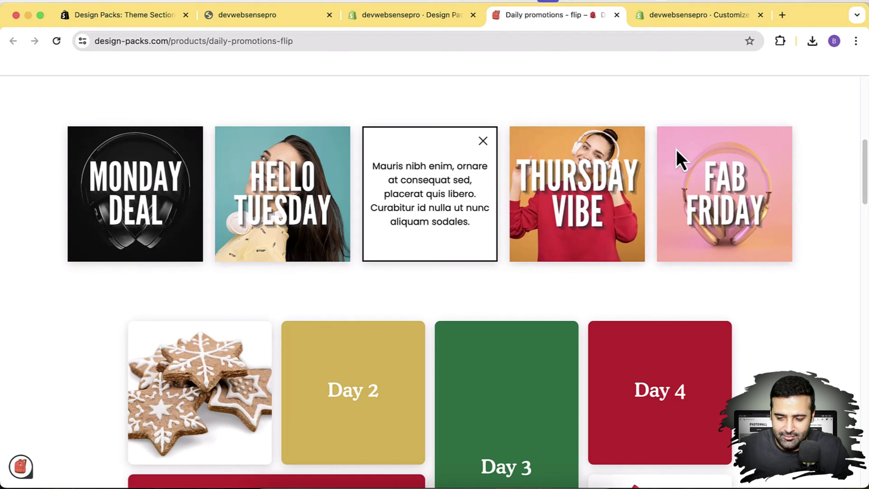
# Try the flip effect in the demo's Christmas grid on the Day 3, Day 4, Day 5, gift box and Santa-with-dog cards.
pyautogui.moveTo(864, 185); pyautogui.dragTo(864, 231)
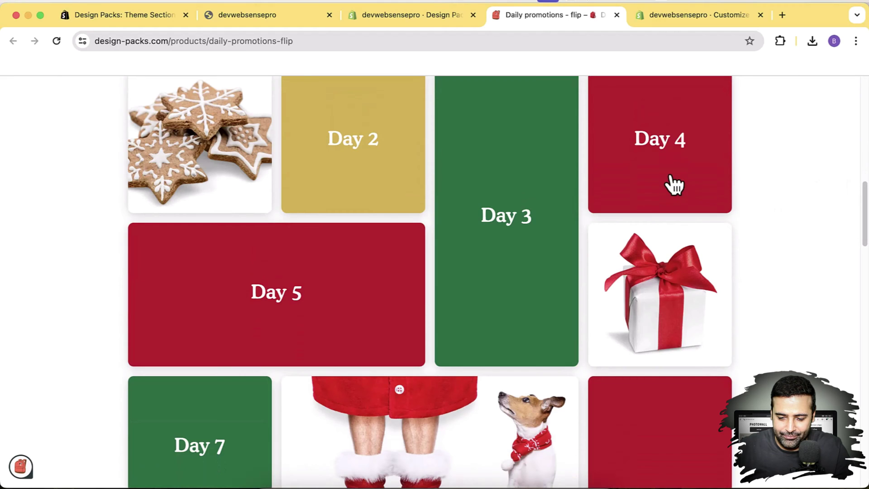
pyautogui.click(673, 184)
pyautogui.click(548, 250)
pyautogui.click(346, 311)
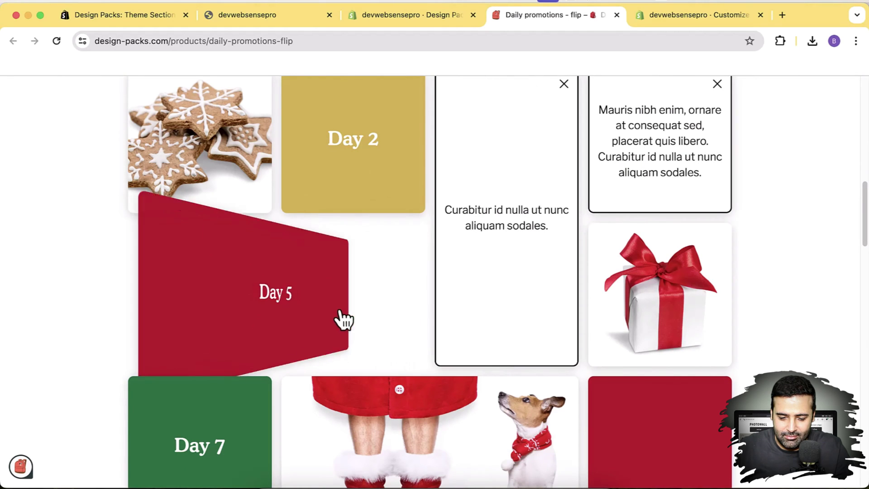
pyautogui.click(564, 85)
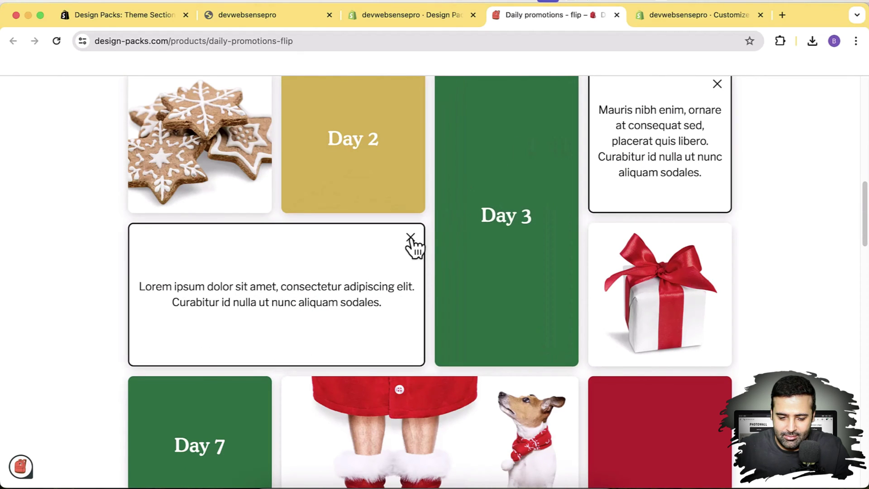
pyautogui.click(411, 238)
pyautogui.click(684, 288)
pyautogui.click(718, 237)
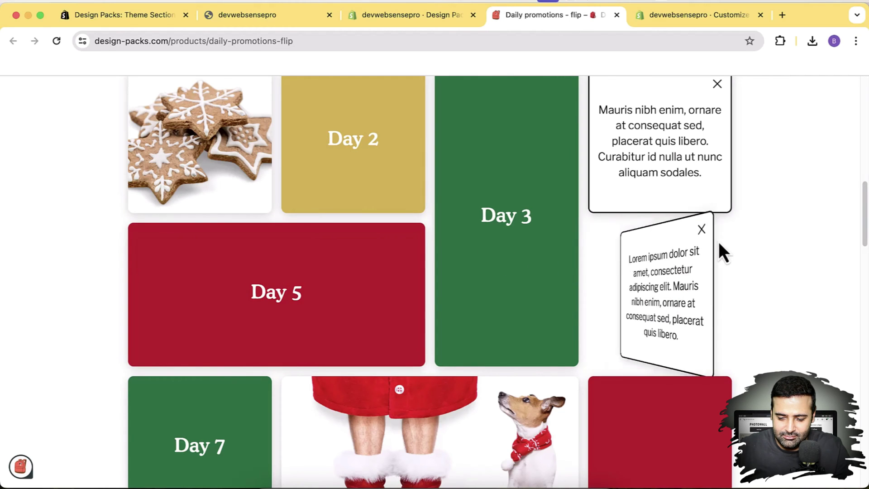
pyautogui.moveTo(864, 227); pyautogui.dragTo(863, 254)
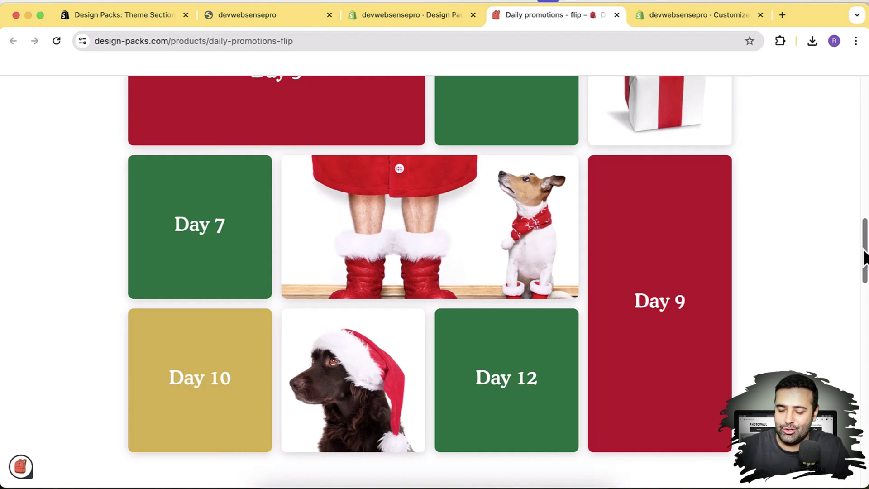
pyautogui.click(467, 235)
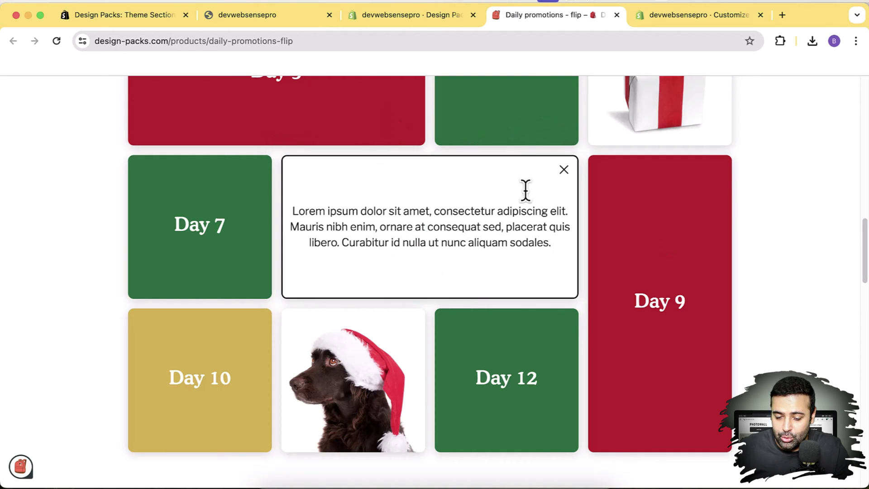
pyautogui.click(564, 170)
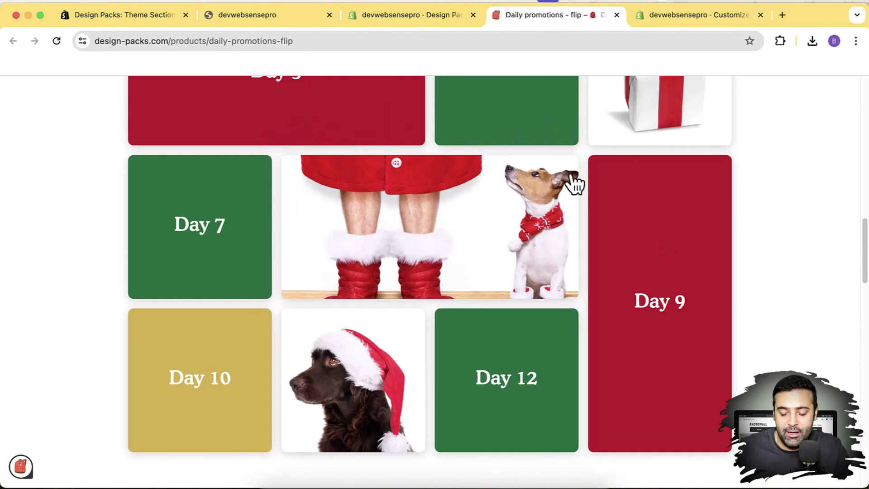
# Try the flip effect on the Day 9 and Day 12 cards in the demo's Christmas grid.
pyautogui.click(703, 278)
pyautogui.click(716, 169)
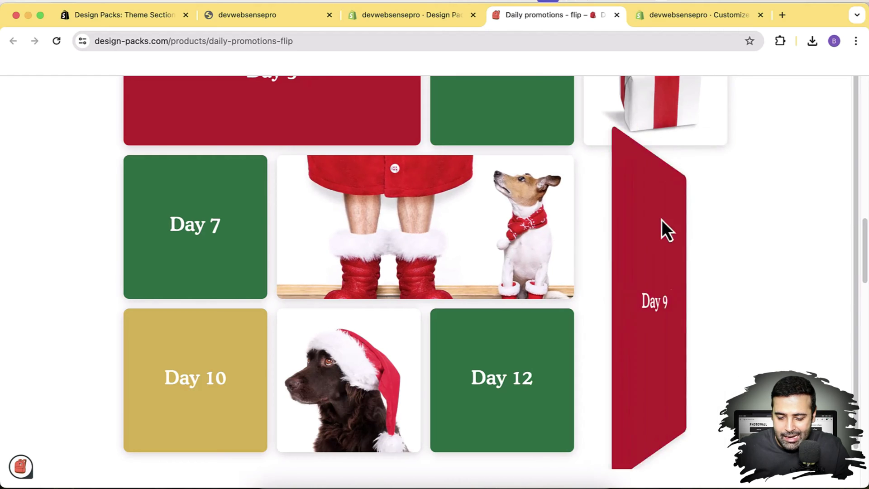
pyautogui.scroll(-1, 487, 377)
pyautogui.click(485, 370)
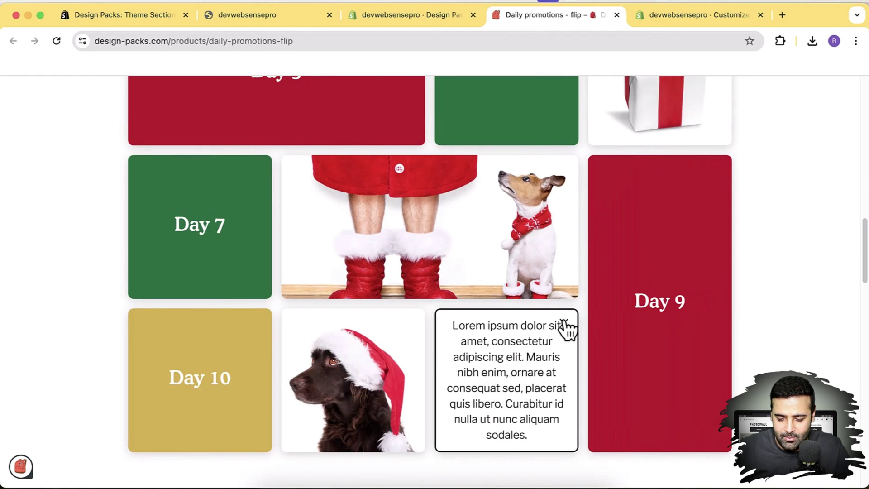
pyautogui.click(564, 322)
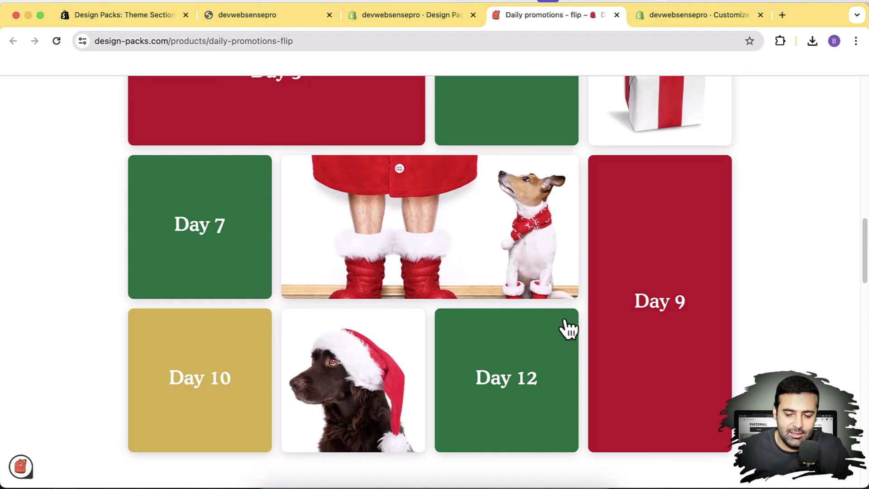
# Return to the app's section list, open Daily promotions - flip and install it on the published Dawn theme.
pyautogui.click(392, 14)
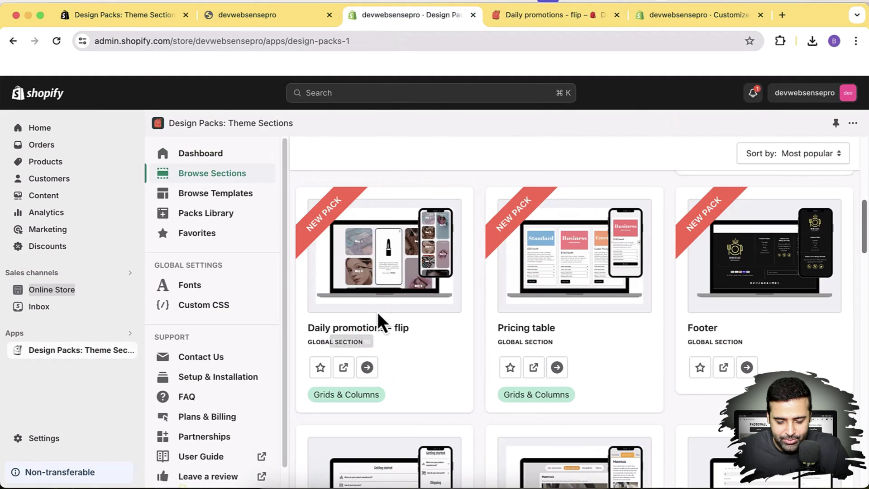
pyautogui.click(367, 367)
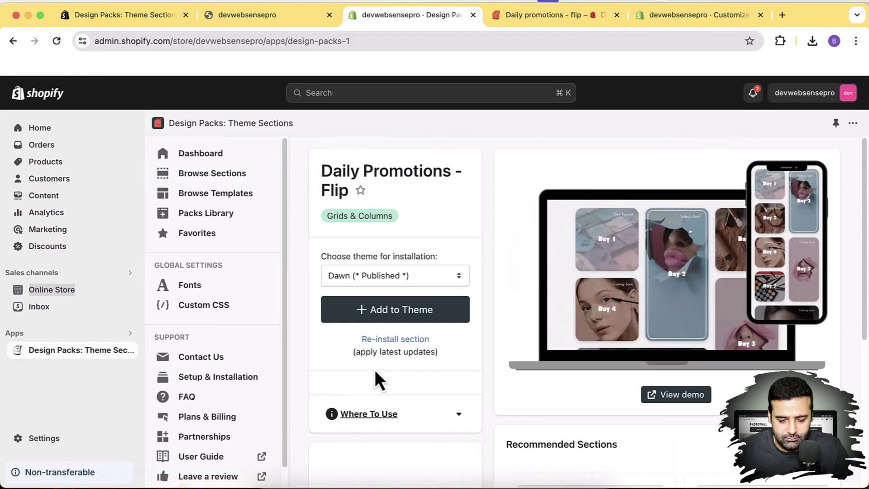
pyautogui.click(458, 276)
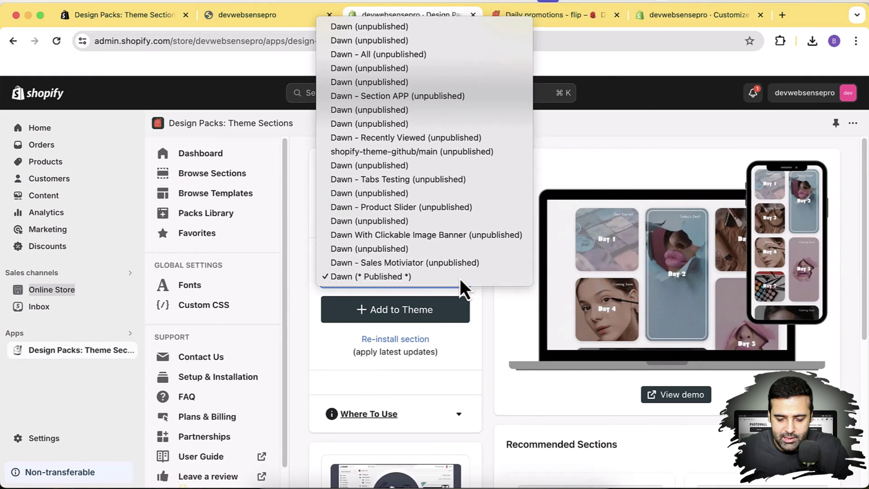
pyautogui.press('Up')
pyautogui.press('Up')
pyautogui.press('Up')
pyautogui.press('Up')
pyautogui.press('Up')
pyautogui.press('Up')
pyautogui.press('Up')
pyautogui.press('Up')
pyautogui.press('Up')
pyautogui.press('Up')
pyautogui.press('Up')
pyautogui.press('Up')
pyautogui.press('Up')
pyautogui.press('Up')
pyautogui.press('Up')
pyautogui.press('Up')
pyautogui.press('Down')
pyautogui.press('Down')
pyautogui.press('Down')
pyautogui.press('Down')
pyautogui.press('Down')
pyautogui.press('Down')
pyautogui.press('Down')
pyautogui.press('Down')
pyautogui.press('Down')
pyautogui.press('Down')
pyautogui.press('Down')
pyautogui.press('Down')
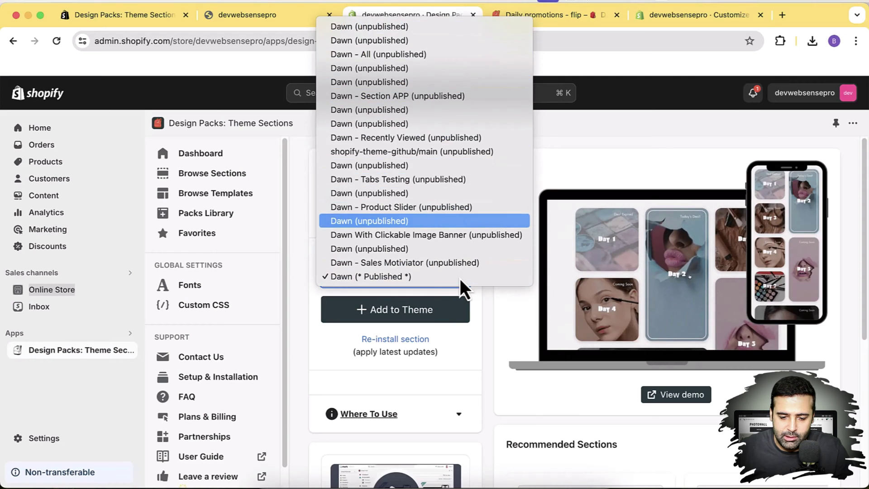
pyautogui.press('Up')
pyautogui.press('Up')
pyautogui.press('Up')
pyautogui.press('Up')
pyautogui.press('Up')
pyautogui.press('Up')
pyautogui.press('Up')
pyautogui.press('Up')
pyautogui.press('Up')
pyautogui.press('Up')
pyautogui.press('Up')
pyautogui.press('Down')
pyautogui.press('Down')
pyautogui.press('Down')
pyautogui.press('Down')
pyautogui.press('Down')
pyautogui.press('Down')
pyautogui.press('Down')
pyautogui.press('Down')
pyautogui.press('Down')
pyautogui.press('Down')
pyautogui.press('Down')
pyautogui.press('Down')
pyautogui.press('Down')
pyautogui.press('Down')
pyautogui.press('Up')
pyautogui.press('Up')
pyautogui.press('Up')
pyautogui.press('Up')
pyautogui.press('Up')
pyautogui.press('Down')
pyautogui.press('Down')
pyautogui.press('Down')
pyautogui.press('Up')
pyautogui.press('Up')
pyautogui.press('Up')
pyautogui.press('Up')
pyautogui.press('Up')
pyautogui.press('Up')
pyautogui.press('Up')
pyautogui.press('Up')
pyautogui.press('Up')
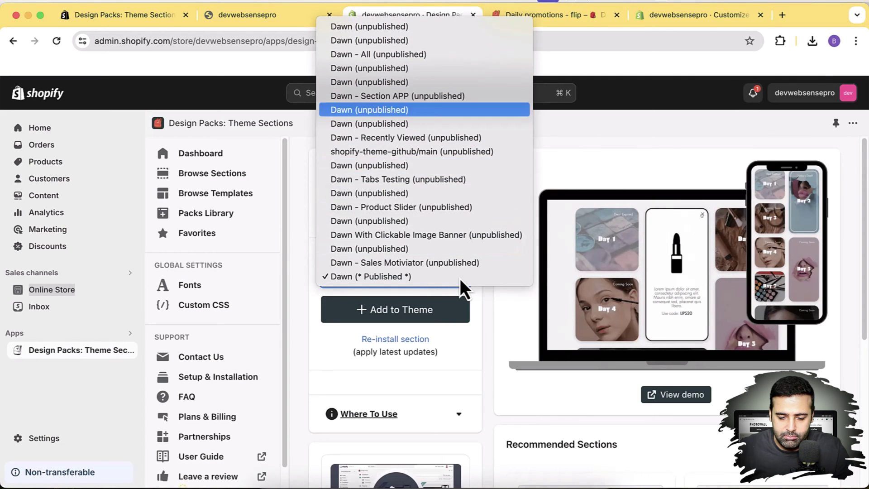
pyautogui.press('Down')
pyautogui.press('Down')
pyautogui.press('Down')
pyautogui.press('Down')
pyautogui.press('Down')
pyautogui.press('Up')
pyautogui.press('Up')
pyautogui.press('Up')
pyautogui.press('Up')
pyautogui.press('Up')
pyautogui.press('Up')
pyautogui.press('Up')
pyautogui.press('Up')
pyautogui.press('Up')
pyautogui.press('Up')
pyautogui.press('Down')
pyautogui.press('Down')
pyautogui.press('Down')
pyautogui.press('Down')
pyautogui.press('Down')
pyautogui.press('Down')
pyautogui.press('Down')
pyautogui.press('Down')
pyautogui.press('Down')
pyautogui.press('Down')
pyautogui.press('Down')
pyautogui.press('Down')
pyautogui.press('Down')
pyautogui.press('Down')
pyautogui.press('Down')
pyautogui.press('Down')
pyautogui.press('Down')
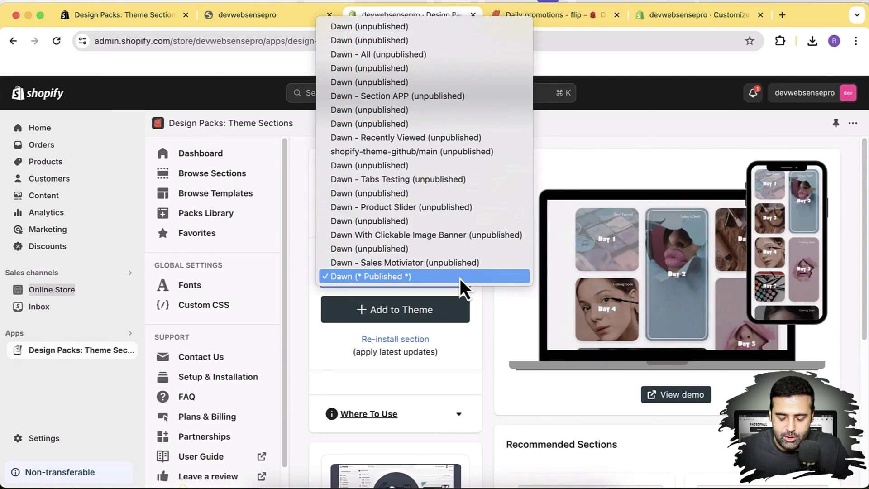
pyautogui.click(422, 281)
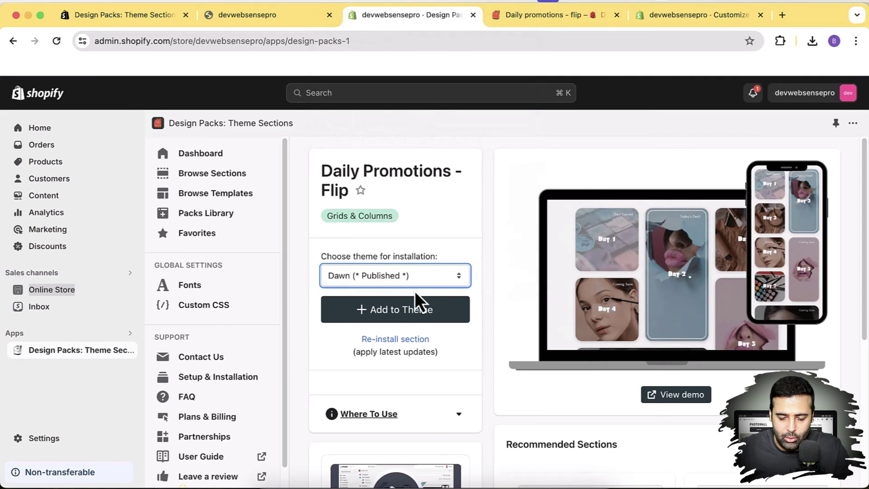
pyautogui.click(389, 312)
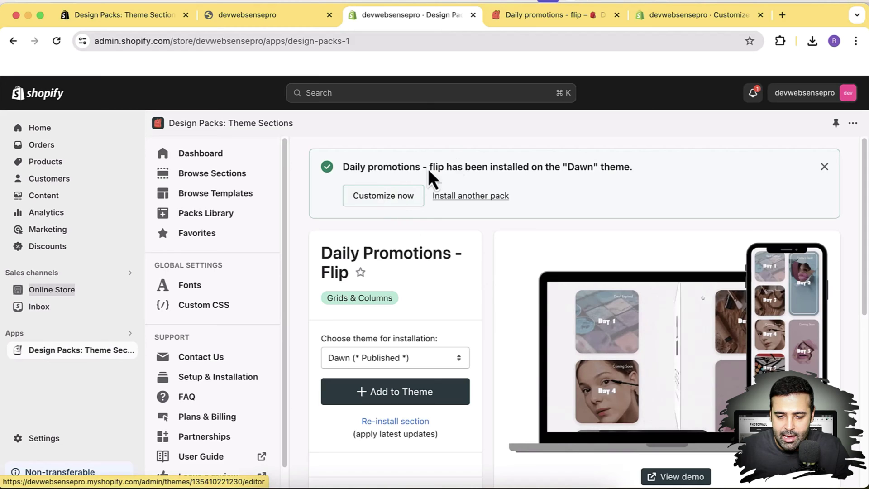
# Switch to the Dawn theme editor, go back to the home page's section list and reload the editor.
pyautogui.click(668, 21)
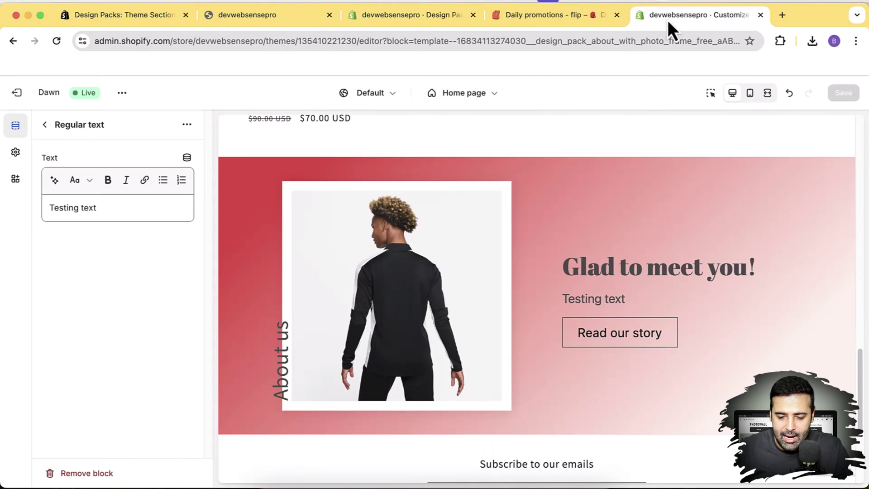
pyautogui.click(46, 130)
pyautogui.scroll(3, 153, 306)
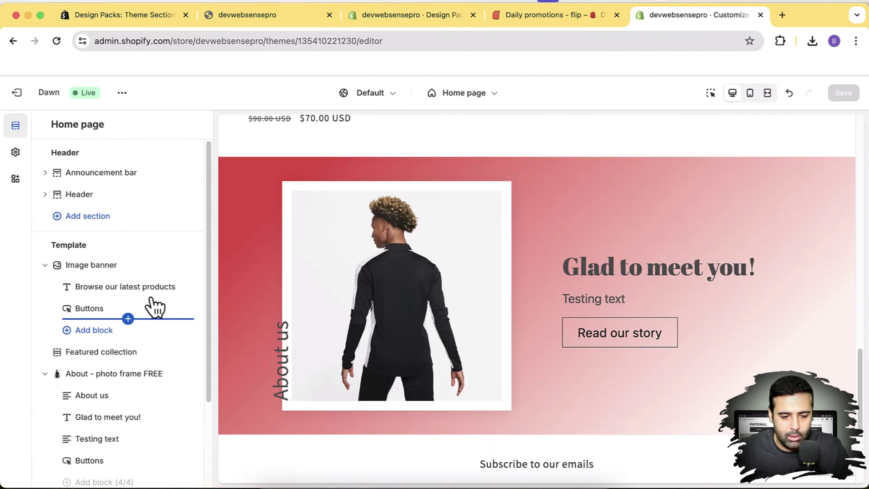
pyautogui.click(56, 40)
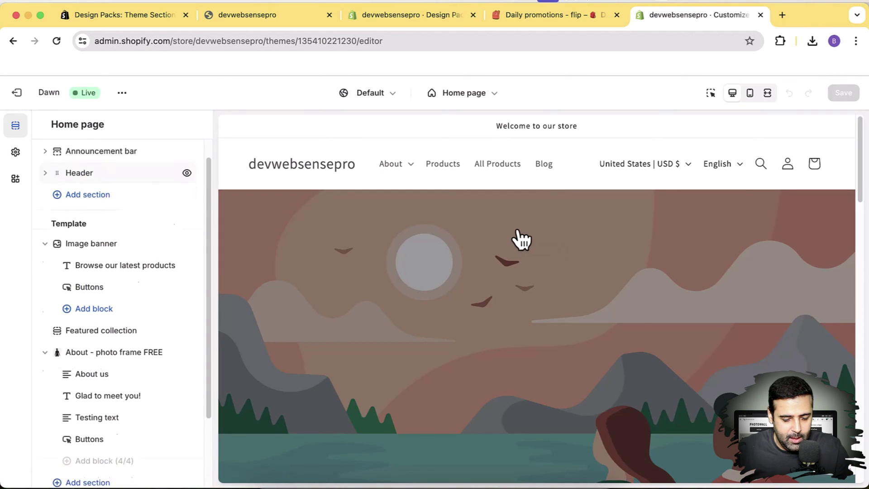
# Add the Daily promotions - flip section to the home page template below the About - photo frame FREE section.
pyautogui.click(105, 394)
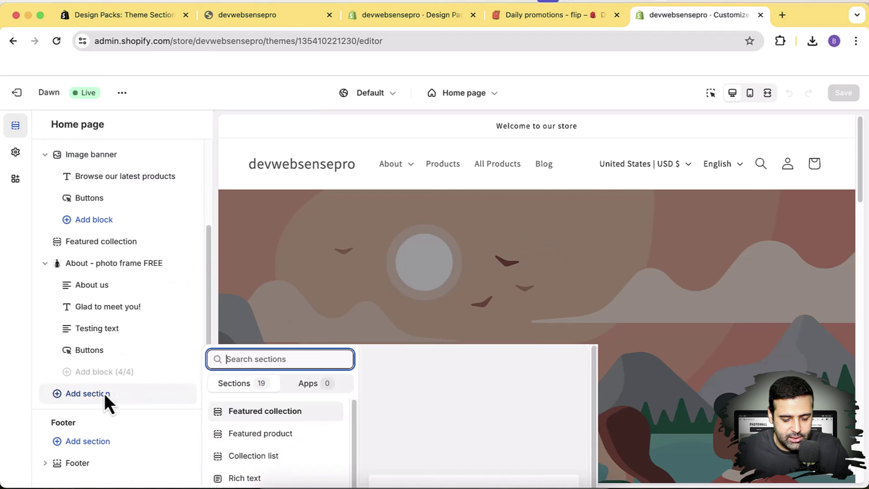
pyautogui.scroll(-3, 335, 319)
pyautogui.scroll(-1, 335, 319)
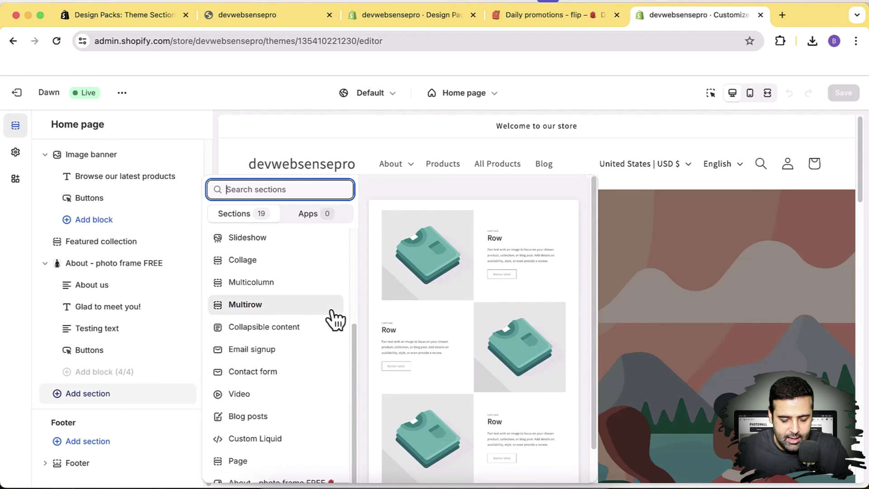
pyautogui.scroll(-1, 335, 319)
pyautogui.press('Down')
pyautogui.press('Down')
pyautogui.press('Down')
pyautogui.press('Down')
pyautogui.press('Down')
pyautogui.press('Down')
pyautogui.press('Down')
pyautogui.press('Down')
pyautogui.press('Down')
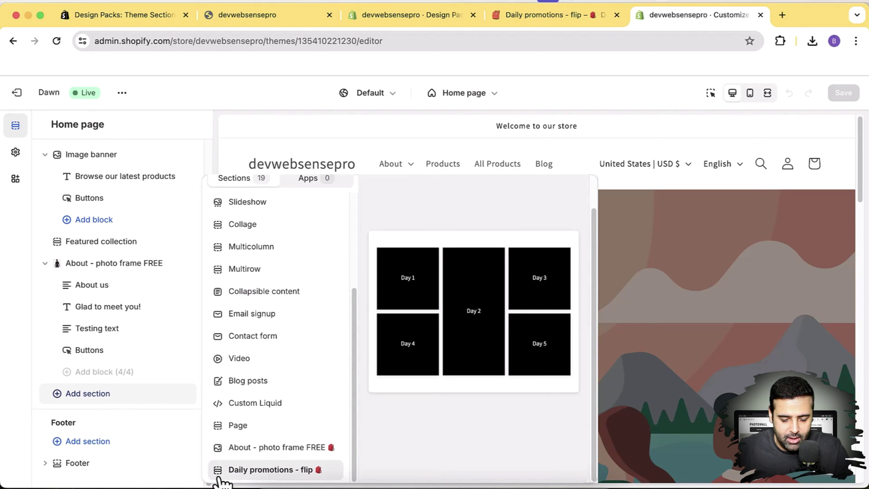
pyautogui.click(221, 474)
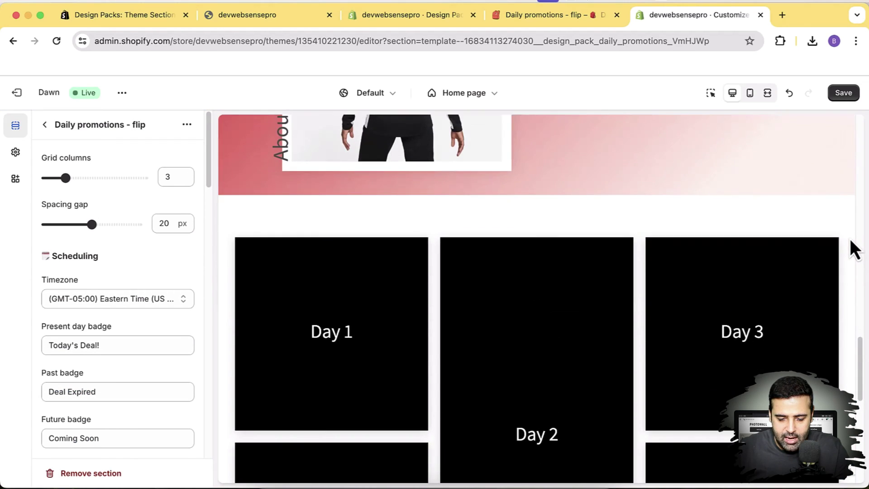
# Review the Daily promotions - flip section's preview and its grid, scheduling, mobile, design and font settings.
pyautogui.scroll(1, 853, 248)
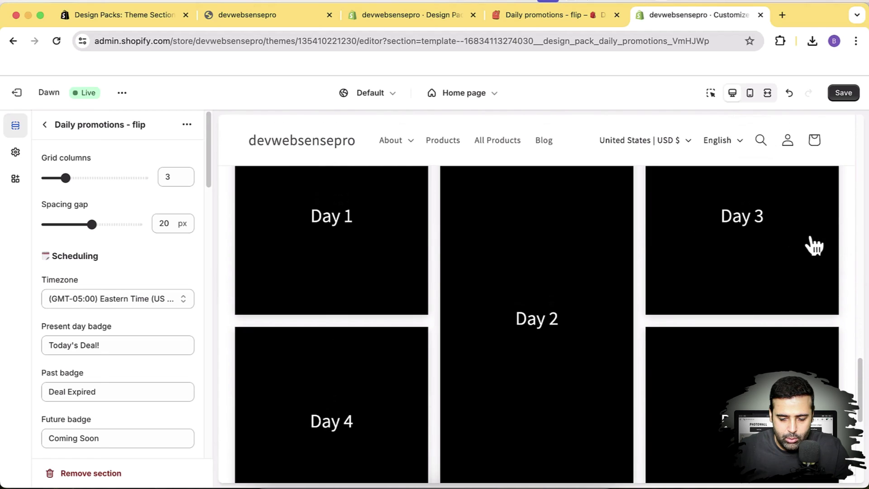
pyautogui.scroll(-5, 186, 209)
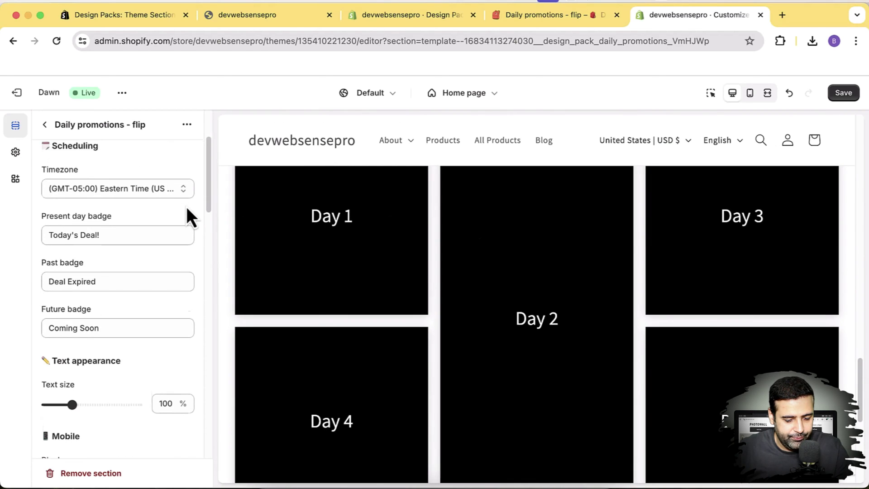
pyautogui.scroll(-10, 186, 207)
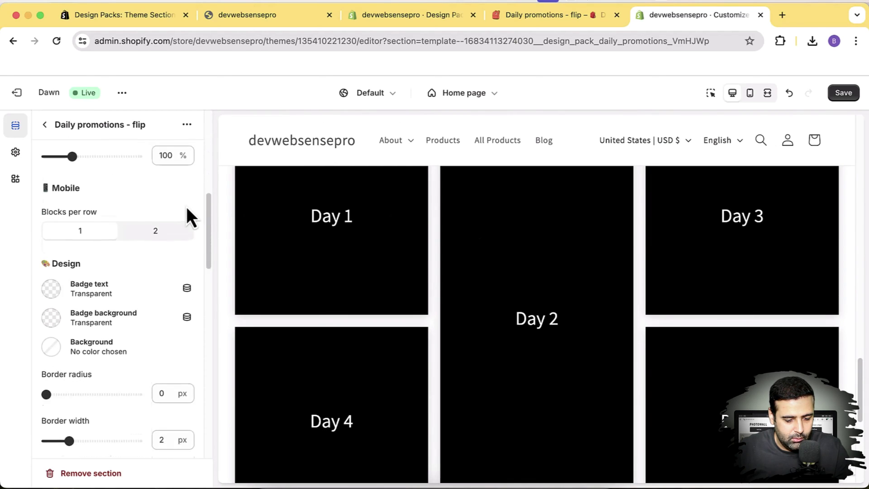
pyautogui.scroll(-12, 186, 206)
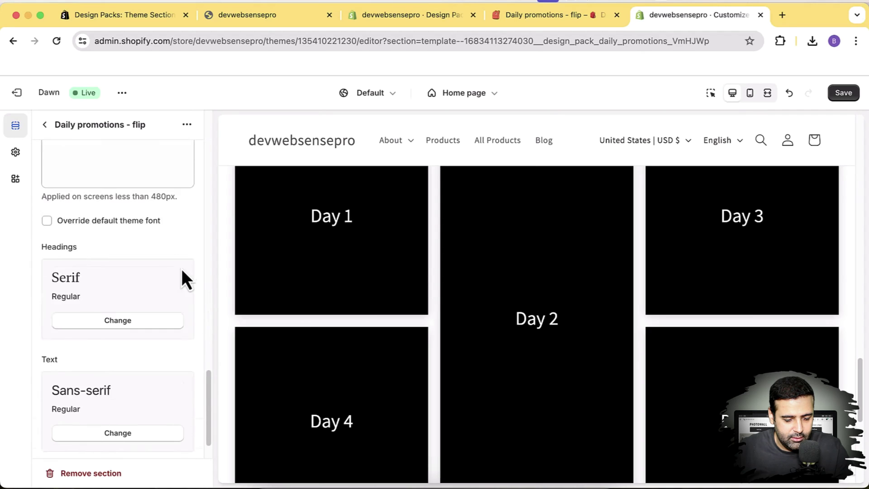
pyautogui.scroll(20, 186, 275)
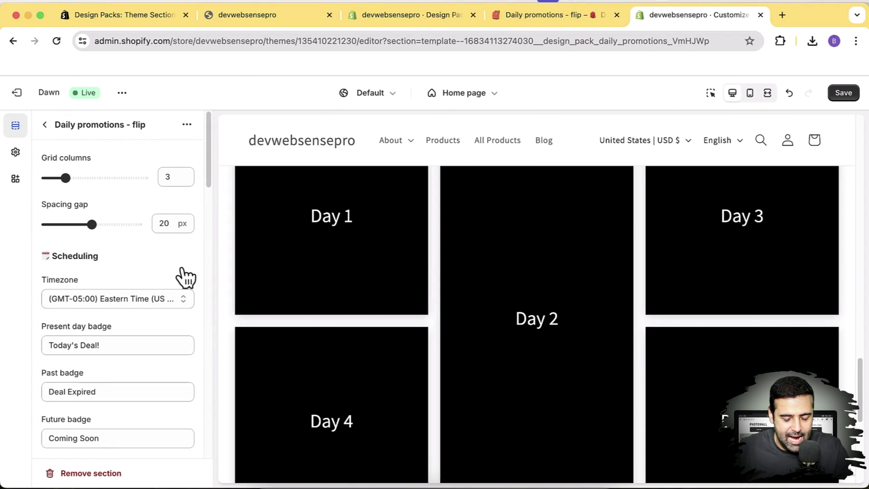
# Set the Day 1 promotion's front background image to the hands photo DR1352-010_PHSYM003-2000 from the store library.
pyautogui.click(44, 129)
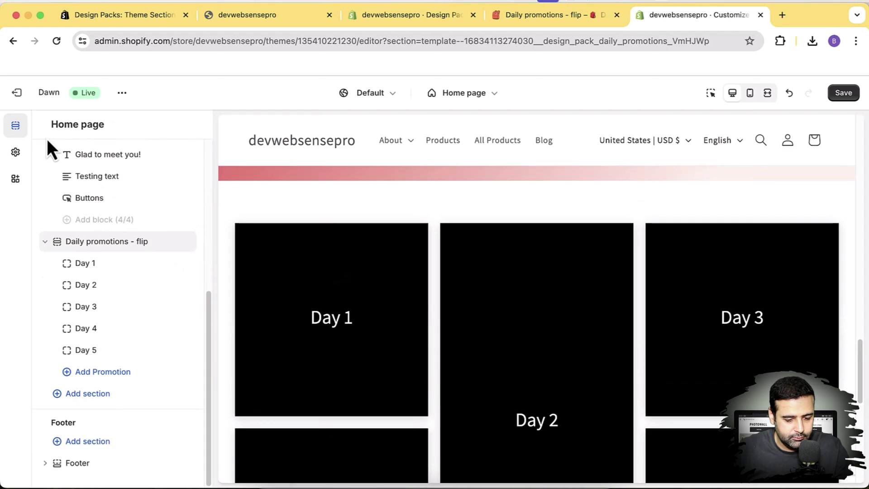
pyautogui.click(108, 267)
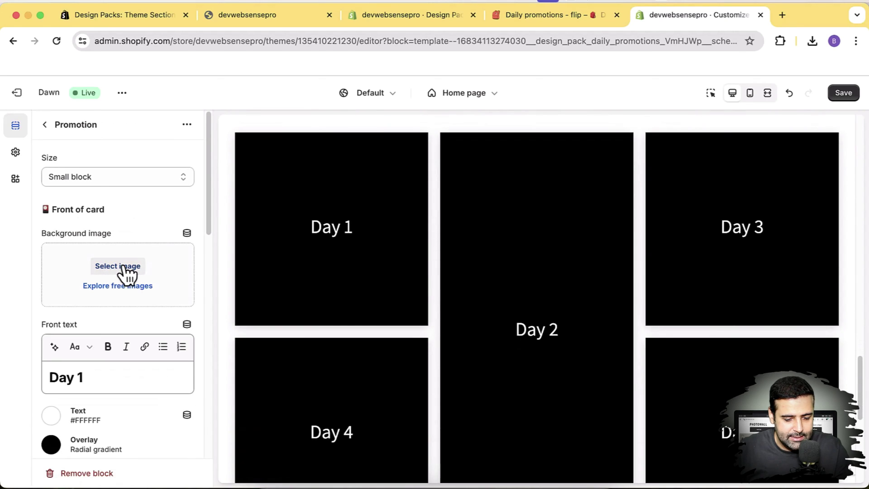
pyautogui.click(123, 267)
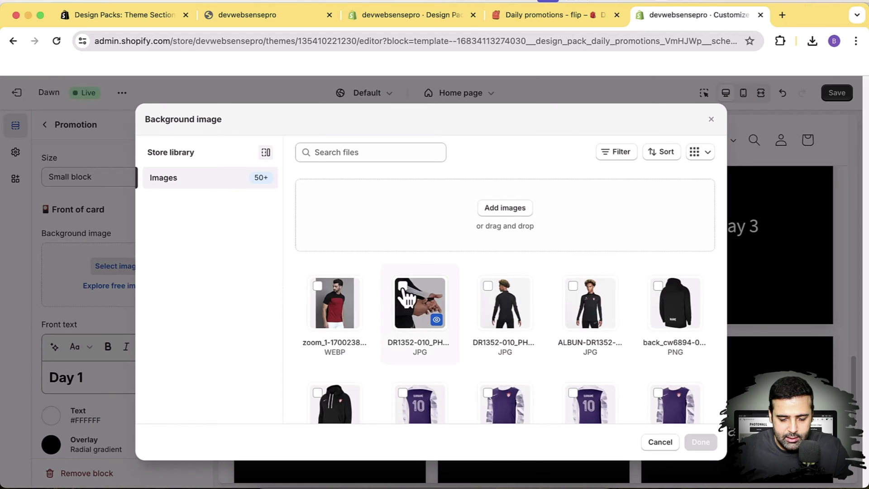
pyautogui.click(403, 286)
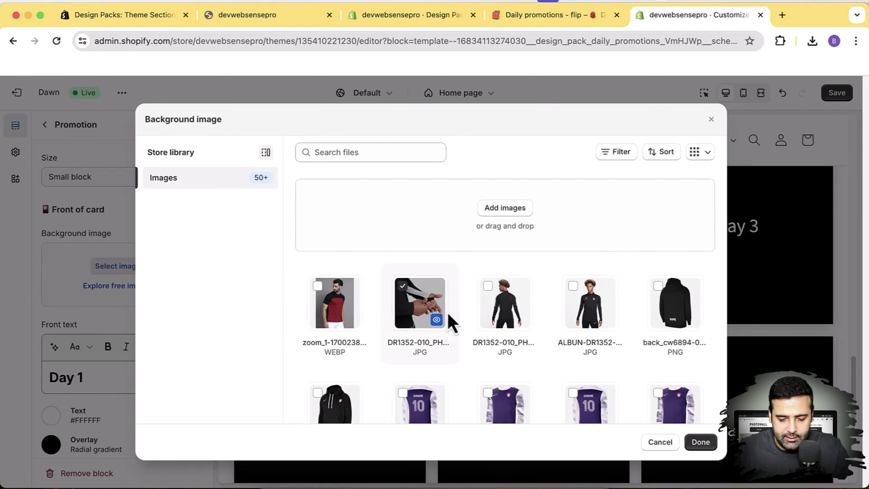
pyautogui.click(701, 442)
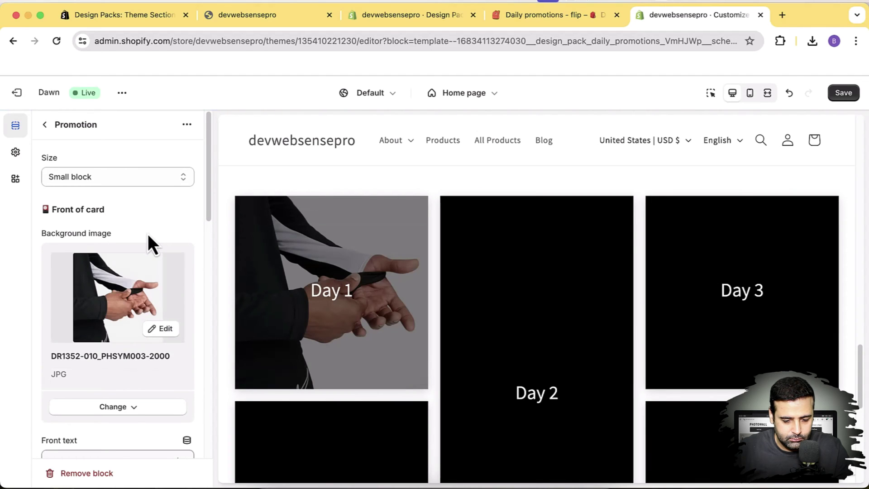
# Replace the Day 1 promotion's front text with "Perfect Styling".
pyautogui.scroll(-5, 148, 233)
pyautogui.tripleClick(84, 248)
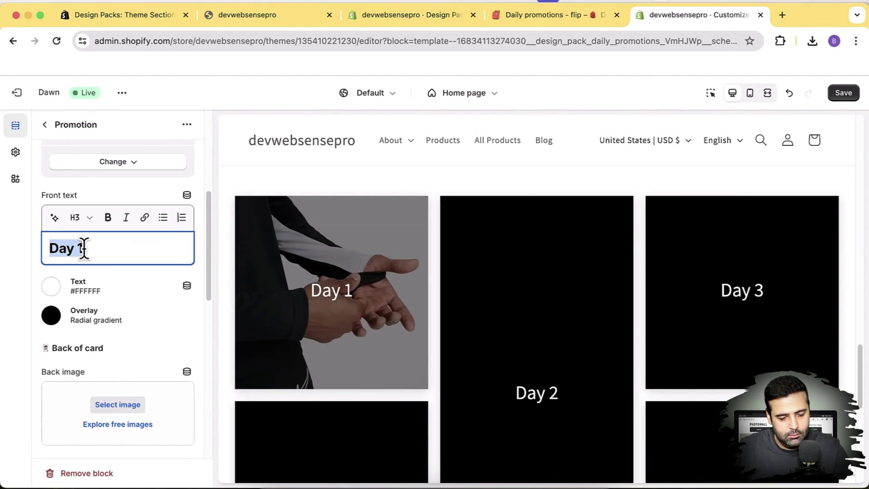
pyautogui.write('Perf')
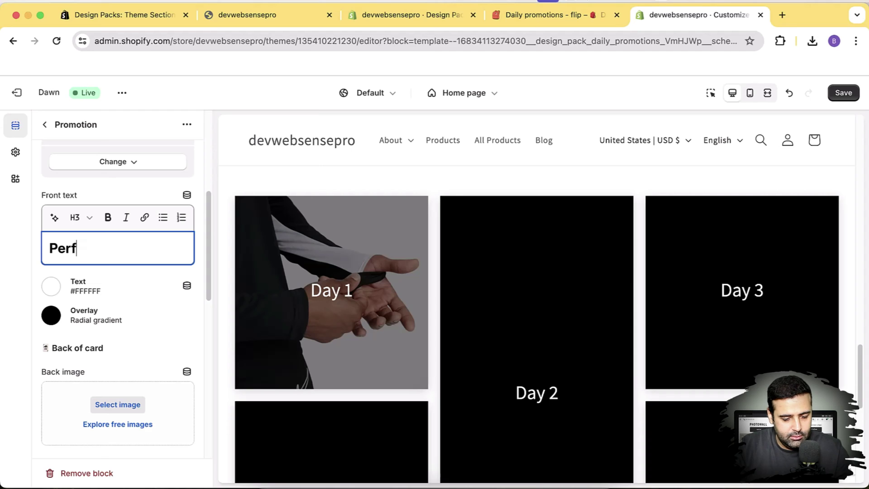
pyautogui.write('ect Styling')
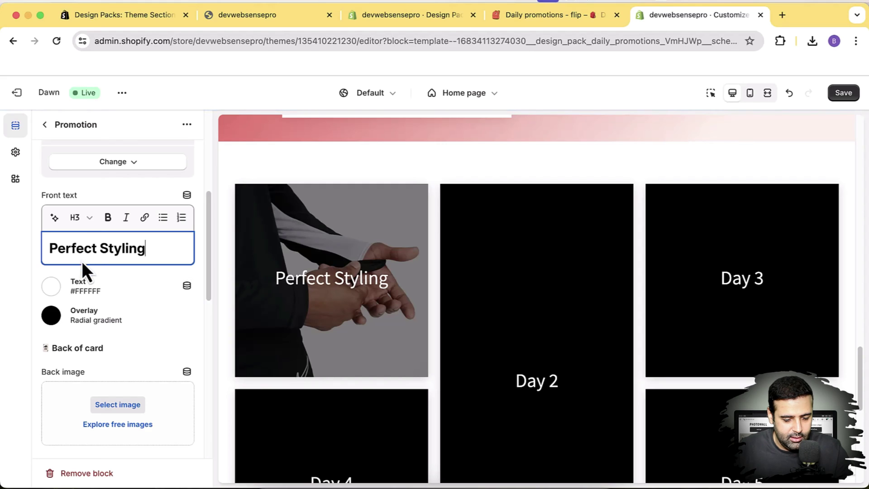
# Try a linear gradient with an extra color stop for the Perfect Styling promotion's front overlay, and remove the gradient.
pyautogui.click(71, 318)
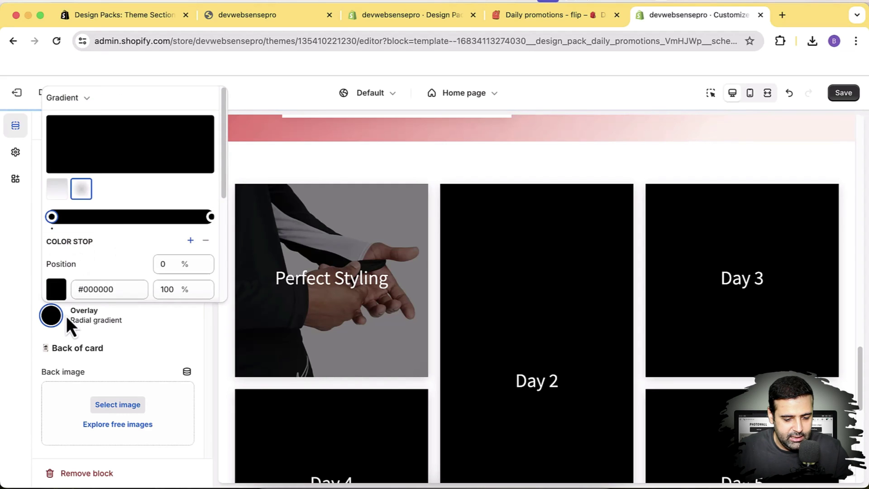
pyautogui.click(57, 189)
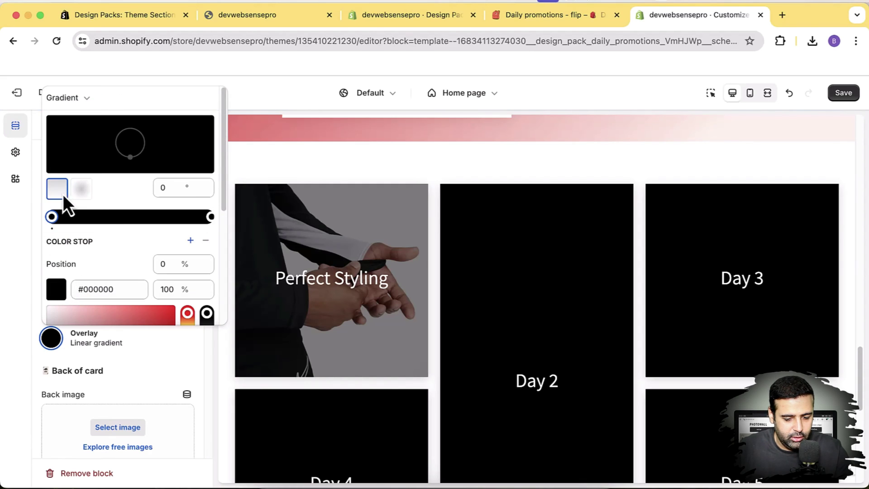
pyautogui.click(205, 217)
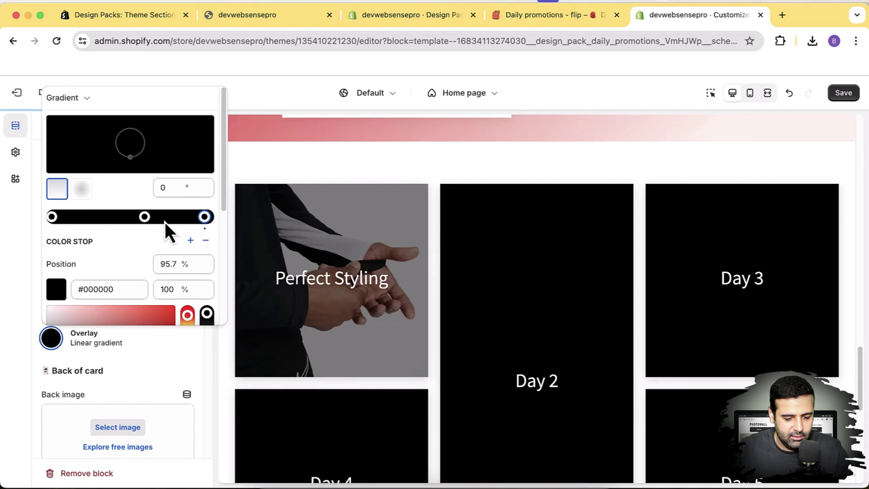
pyautogui.moveTo(145, 216); pyautogui.dragTo(213, 218)
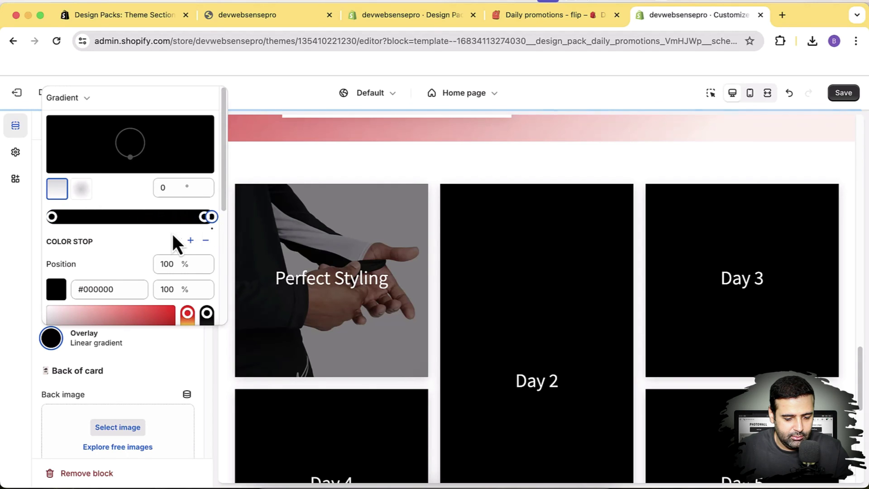
pyautogui.scroll(-5, 172, 239)
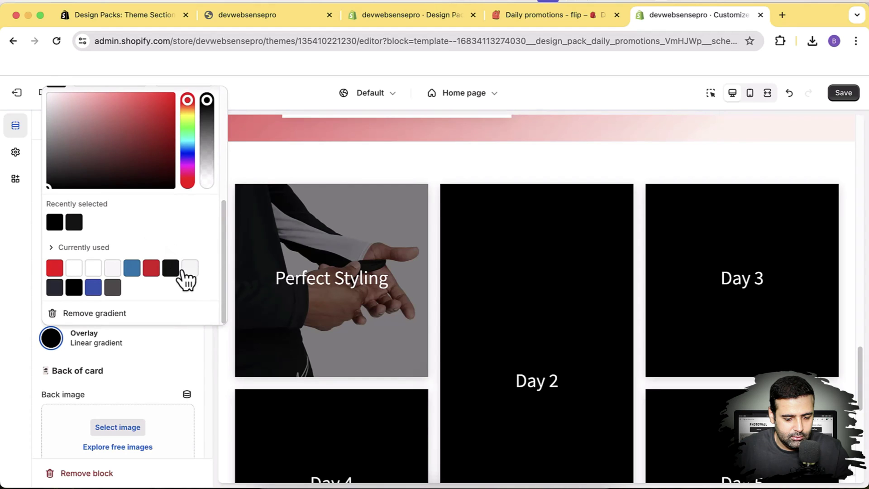
pyautogui.scroll(5, 184, 277)
pyautogui.scroll(-5, 136, 299)
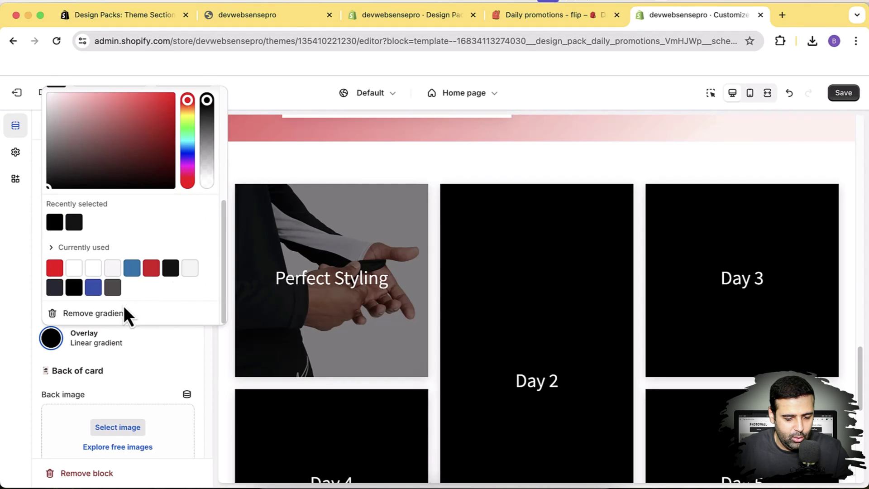
pyautogui.click(108, 313)
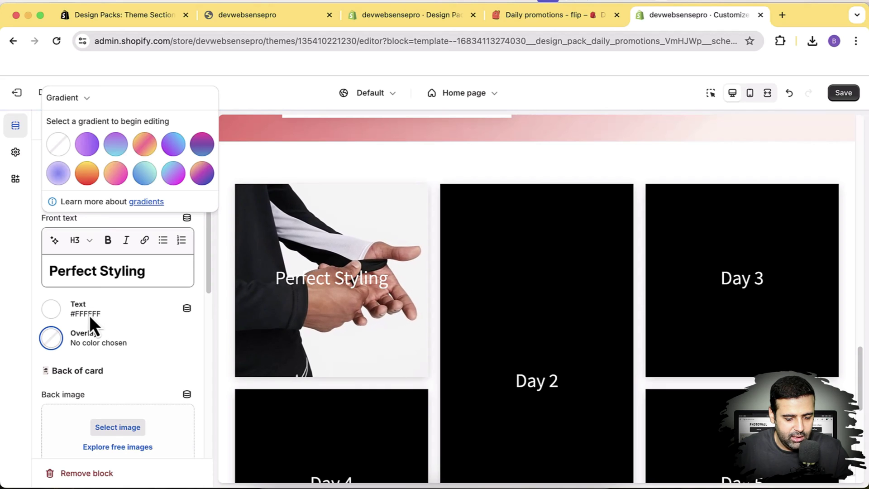
# Try black #000000EB and red #FF0000 as the promotion's front text color, and set it back to white #FFFFFF.
pyautogui.click(58, 310)
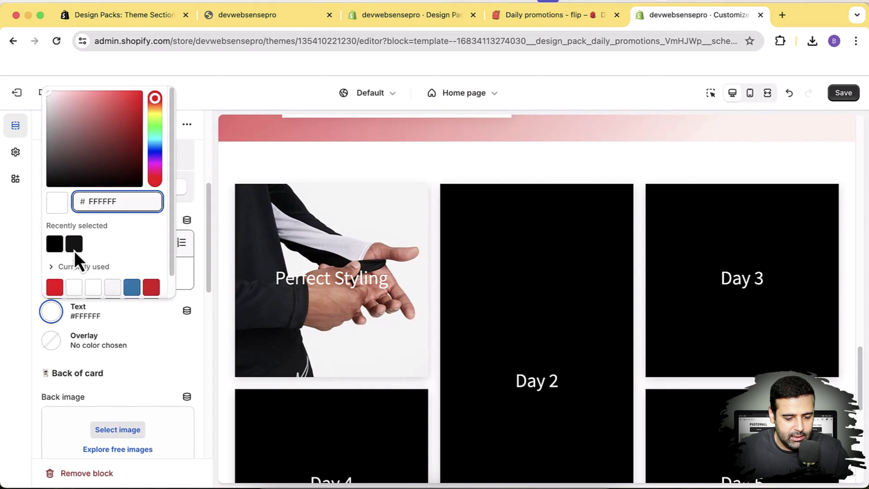
pyautogui.click(74, 246)
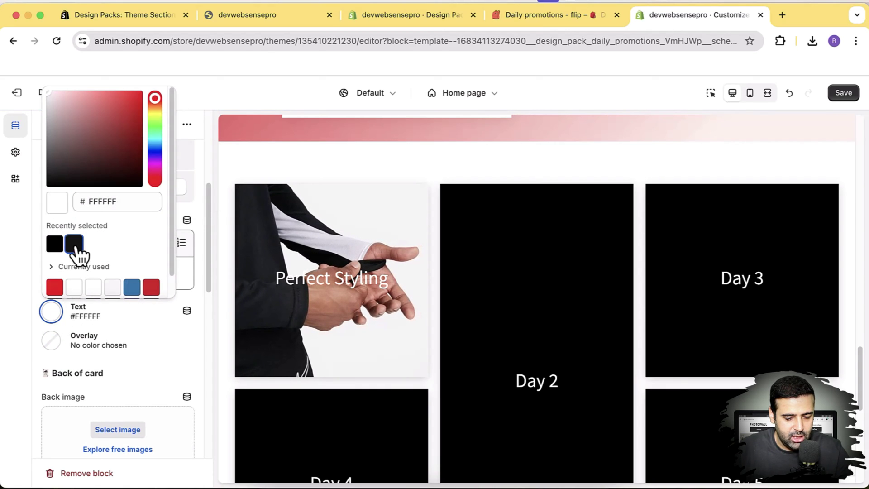
pyautogui.click(164, 330)
pyautogui.click(51, 311)
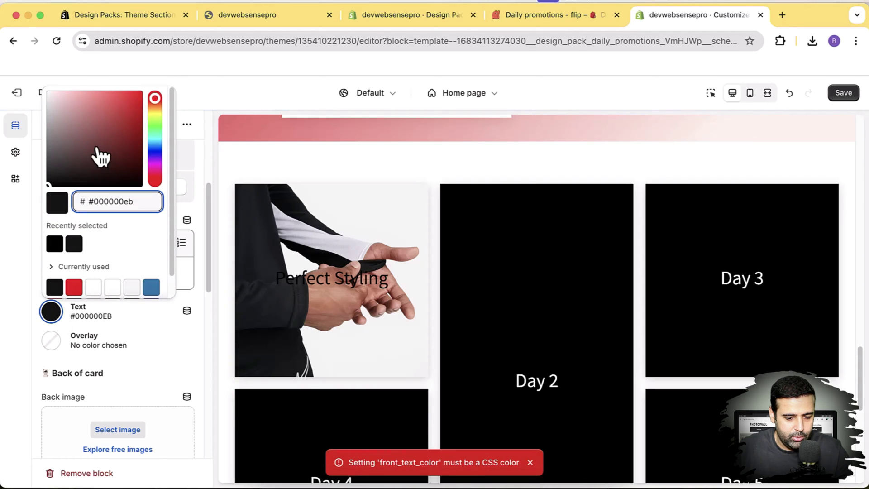
pyautogui.moveTo(96, 149); pyautogui.dragTo(151, 91)
pyautogui.click(175, 252)
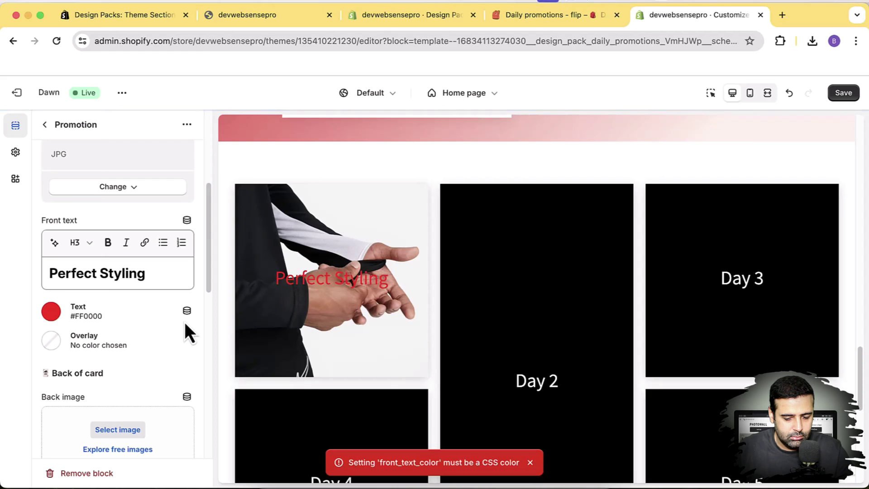
pyautogui.click(50, 312)
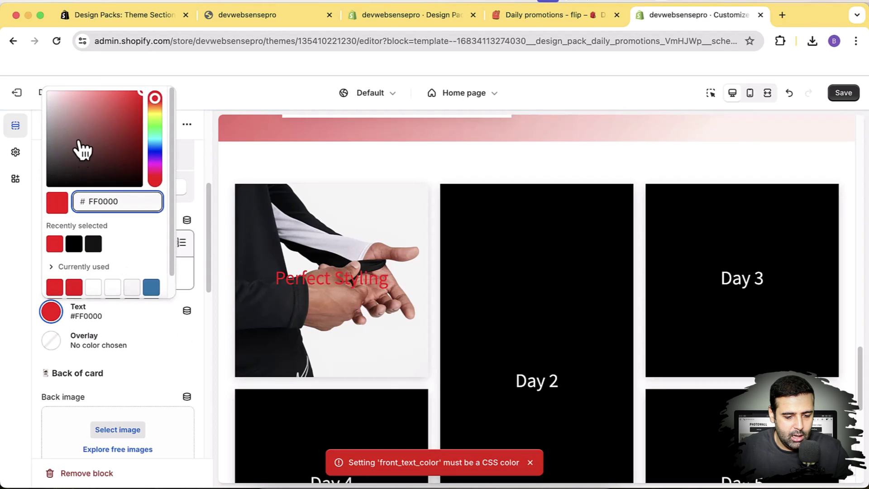
pyautogui.moveTo(78, 141); pyautogui.dragTo(31, 91)
pyautogui.click(34, 113)
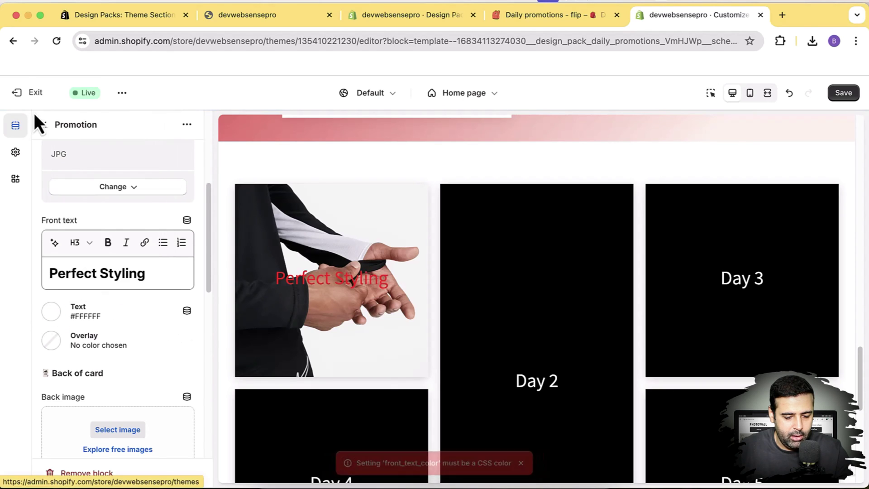
# Look at the overlay's CSS code option, and apply the purple-to-turquoise preset linear gradient to the promotion's front overlay.
pyautogui.click(51, 342)
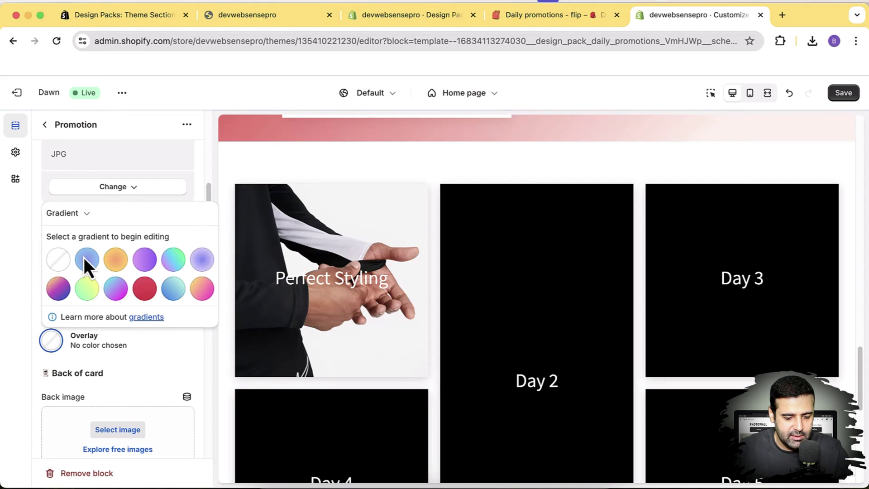
pyautogui.click(85, 216)
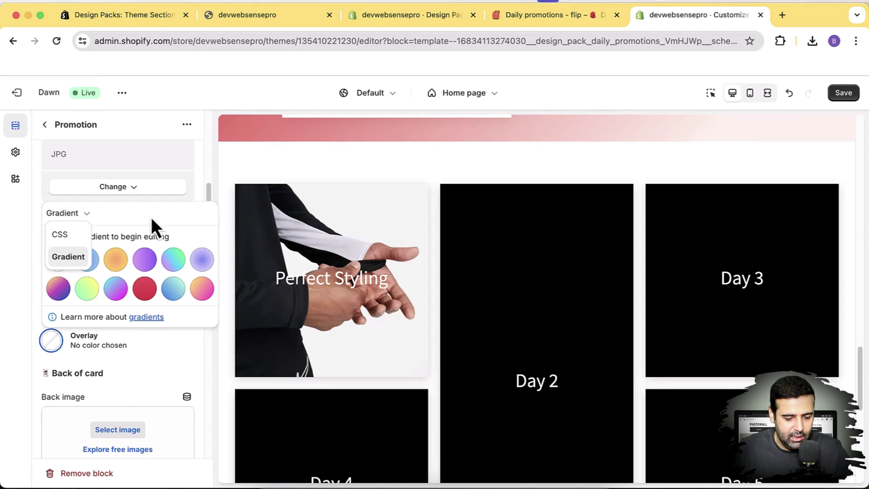
pyautogui.click(68, 234)
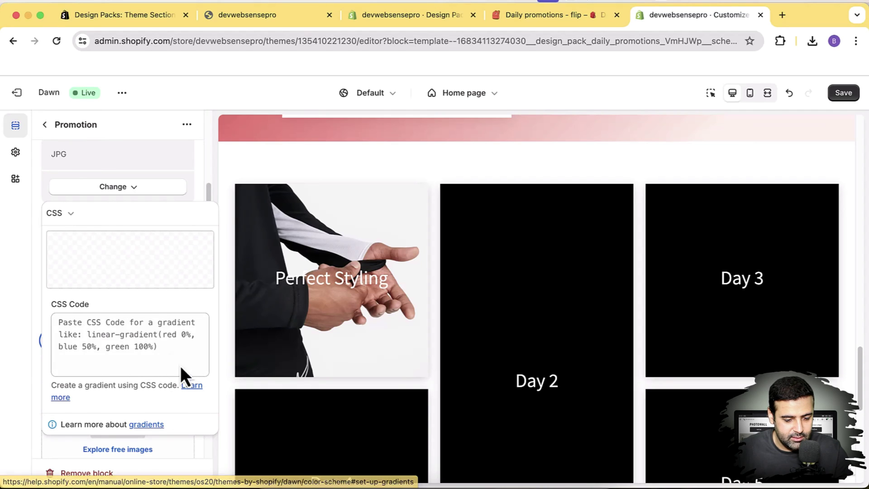
pyautogui.click(63, 257)
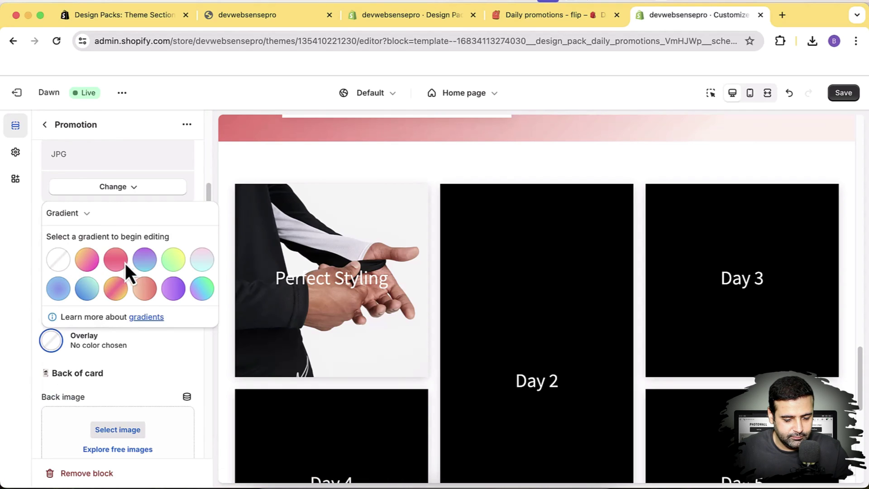
pyautogui.click(135, 264)
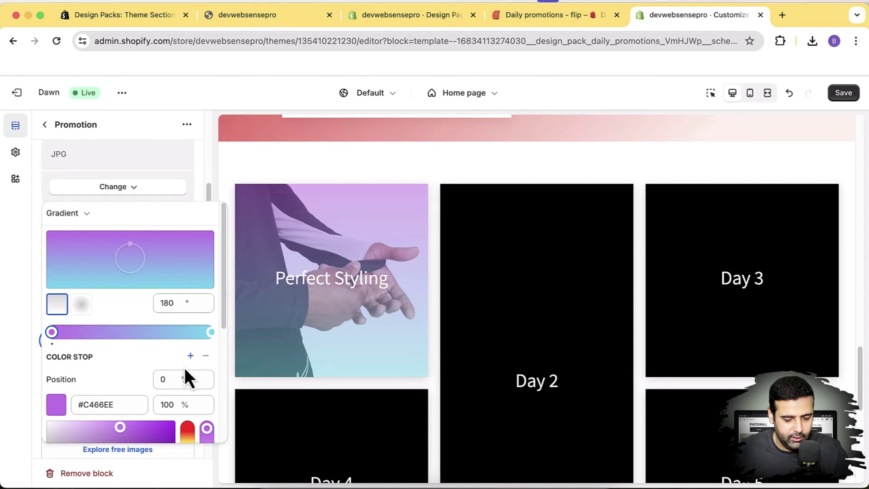
pyautogui.scroll(-3, 187, 371)
pyautogui.scroll(3, 184, 368)
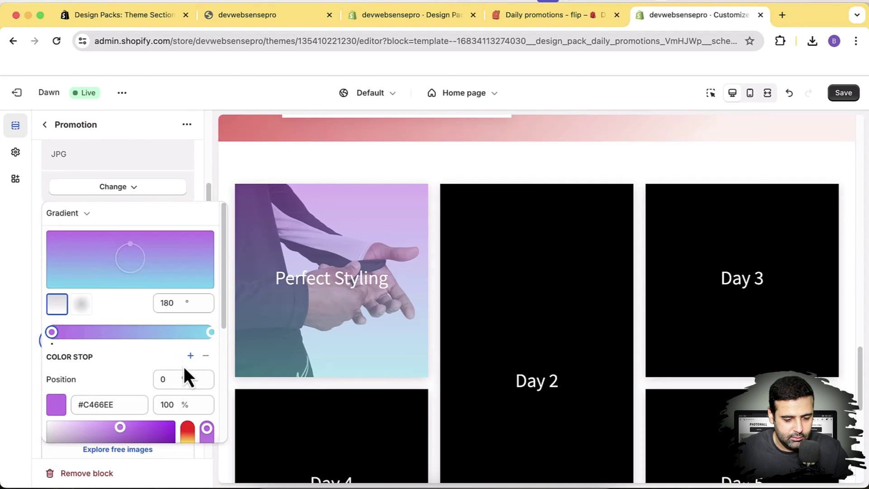
# Change the first color stop of the overlay gradient to black #000000.
pyautogui.click(82, 213)
pyautogui.click(77, 254)
pyautogui.scroll(-5, 75, 259)
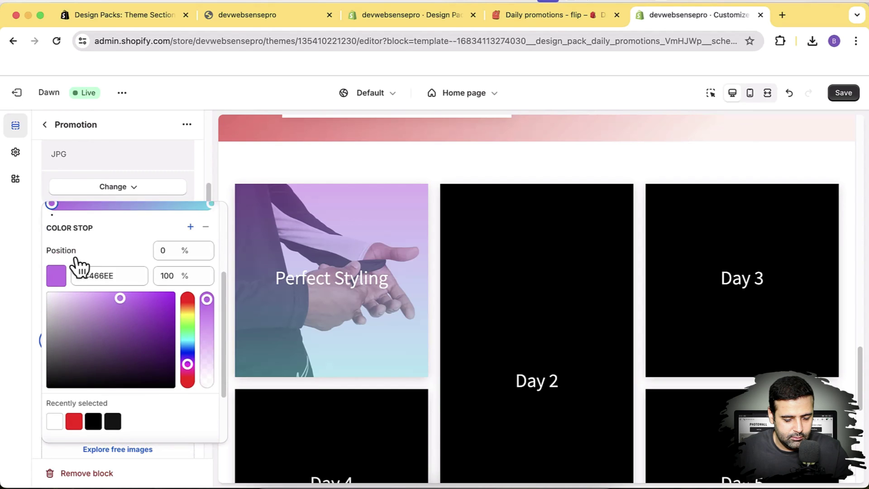
pyautogui.click(98, 344)
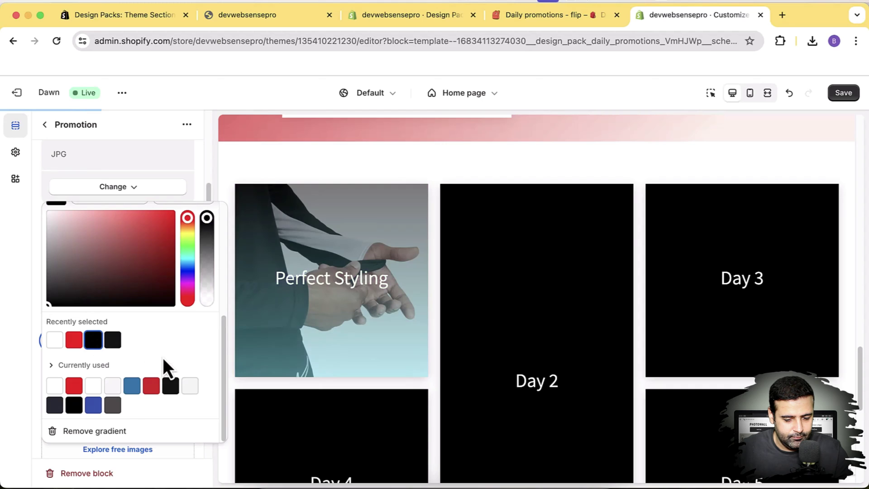
pyautogui.scroll(5, 163, 358)
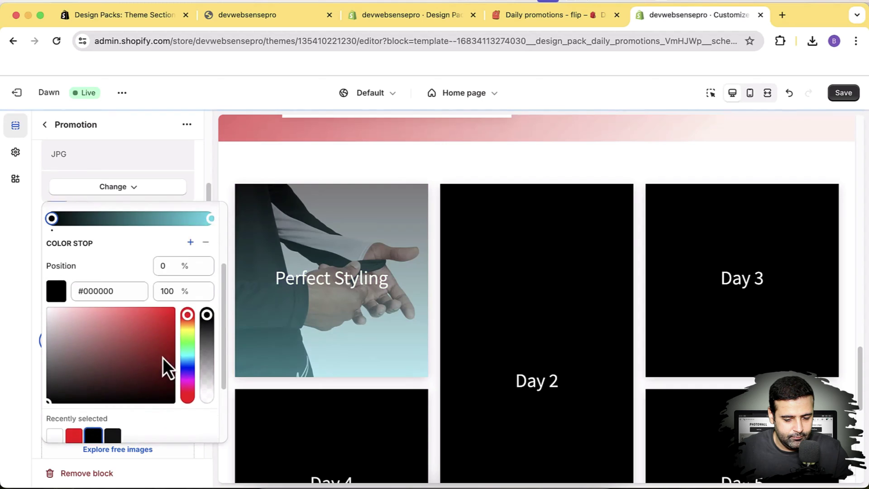
pyautogui.click(199, 190)
# Review the promotion's back image, image size, back text, HTML/Liquid, text color and scheduling settings.
pyautogui.scroll(-4, 186, 288)
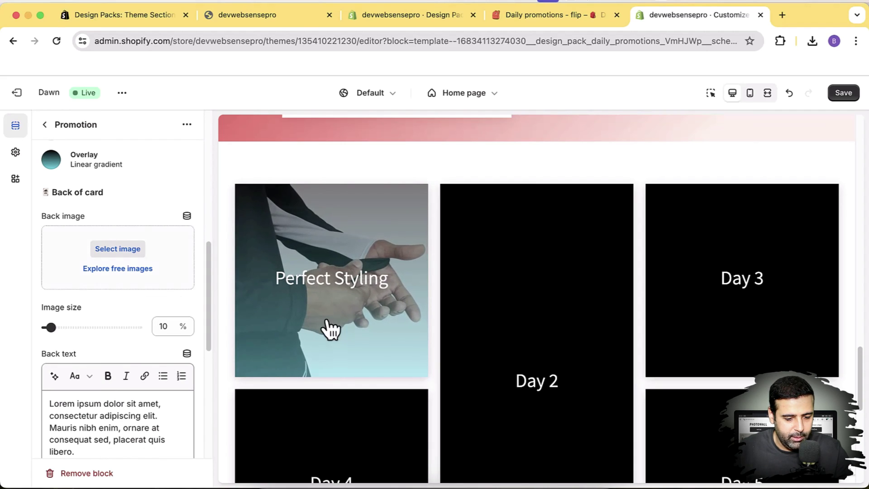
pyautogui.scroll(-4, 156, 190)
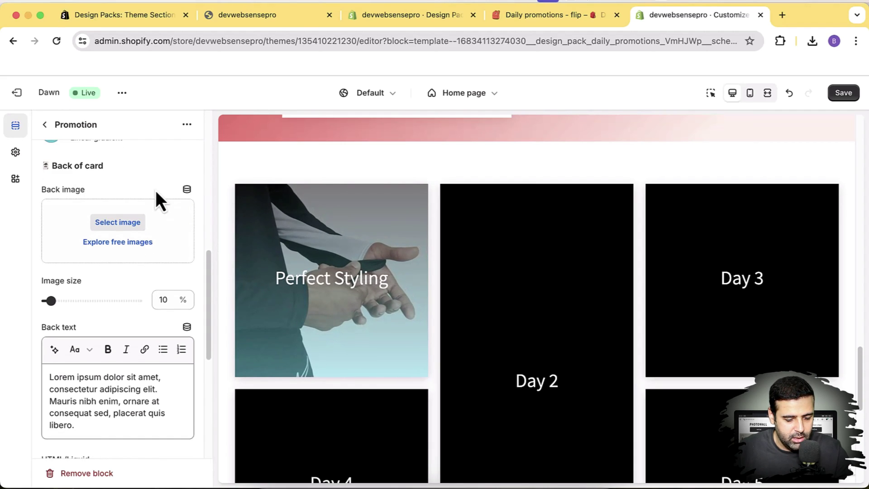
pyautogui.scroll(6, 155, 336)
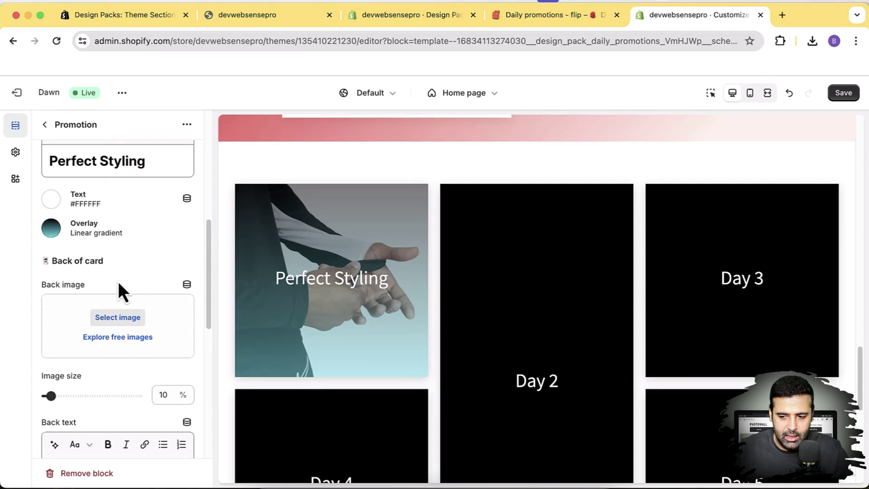
pyautogui.scroll(-10, 118, 282)
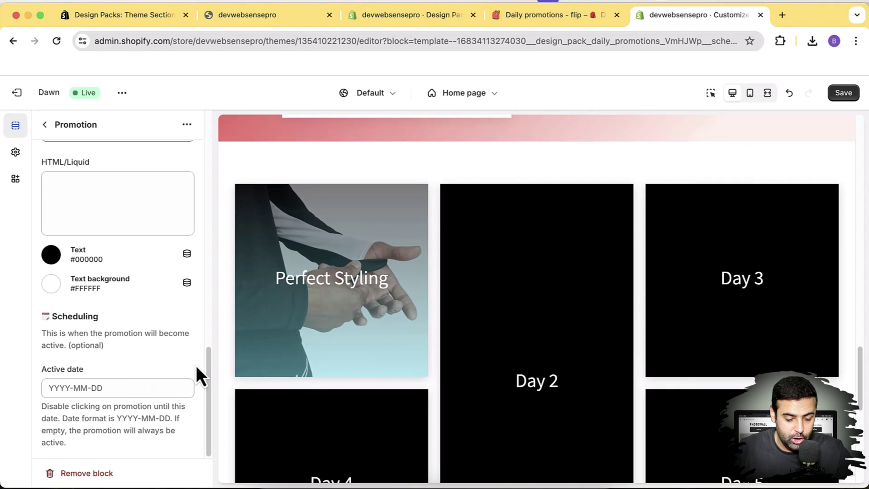
pyautogui.scroll(15, 196, 364)
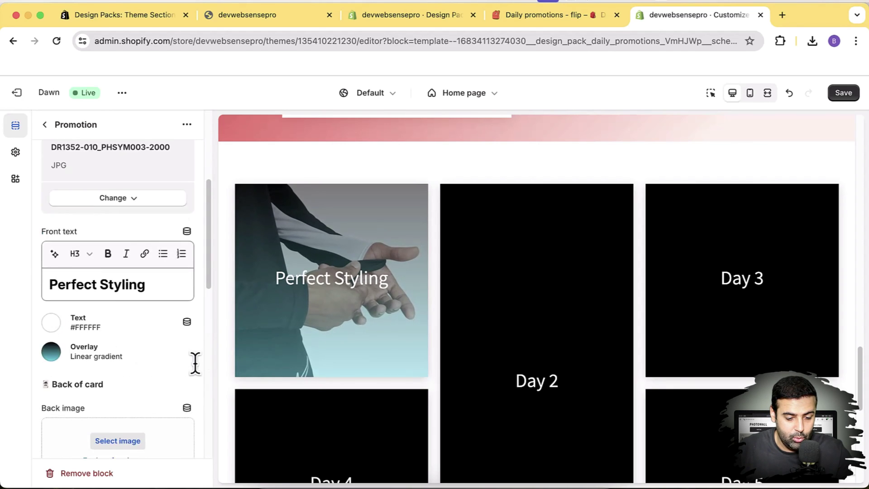
# Save the home page changes and view the live store's Daily promotions - flip section.
pyautogui.click(45, 125)
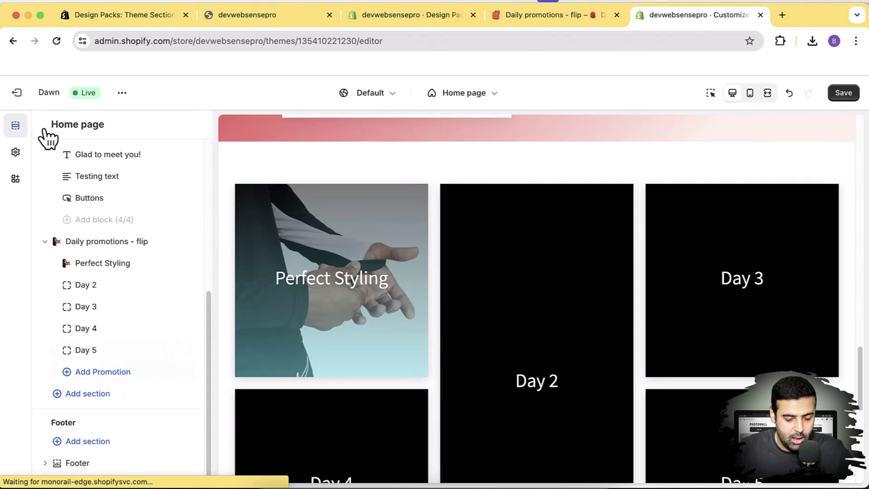
pyautogui.click(830, 96)
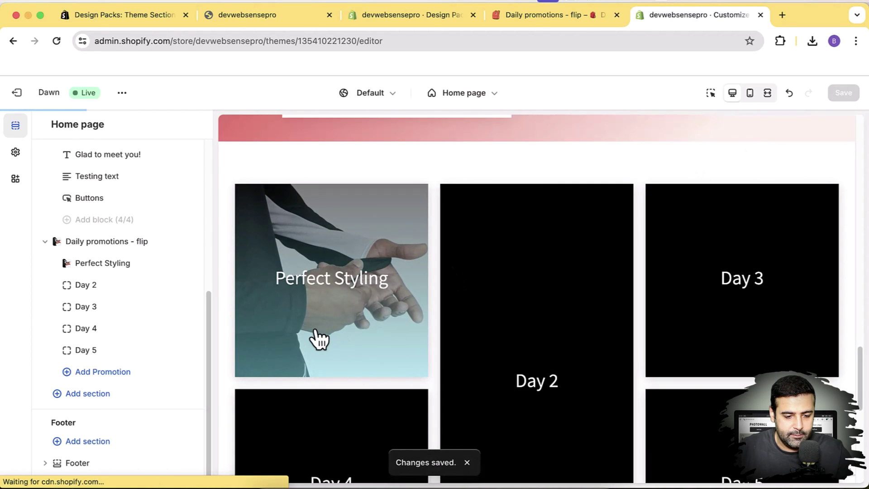
pyautogui.click(122, 92)
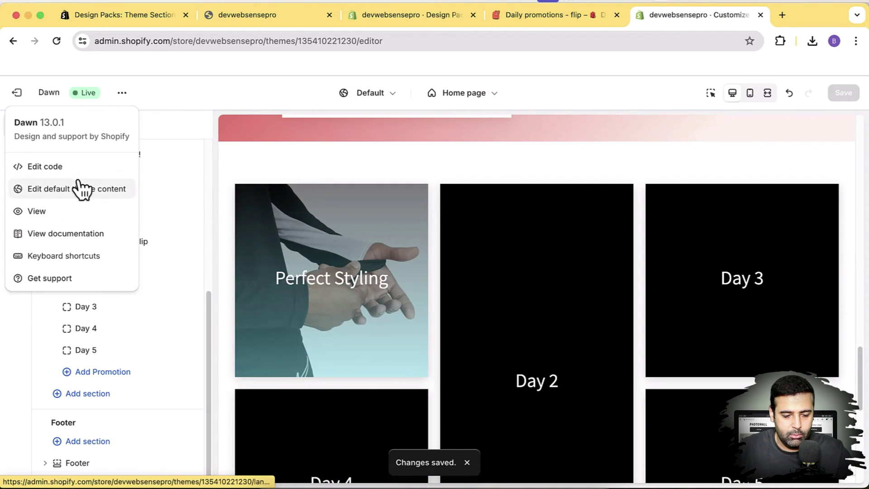
pyautogui.click(63, 212)
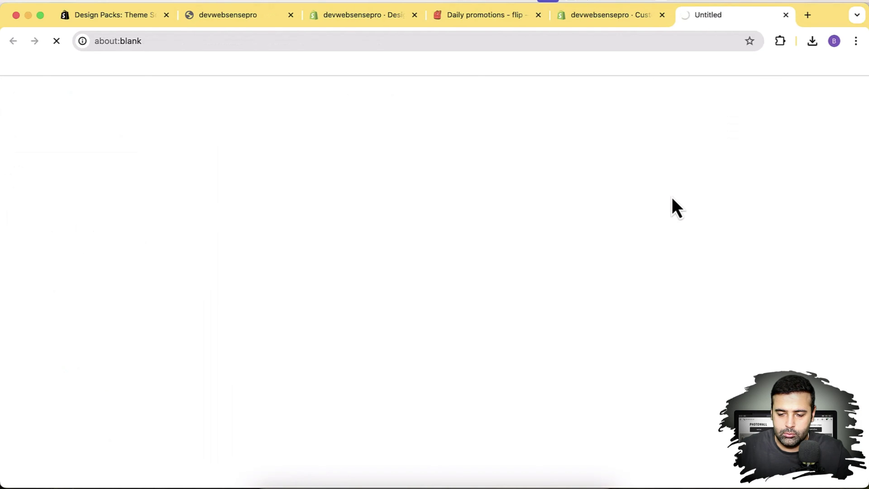
pyautogui.scroll(-10, 672, 197)
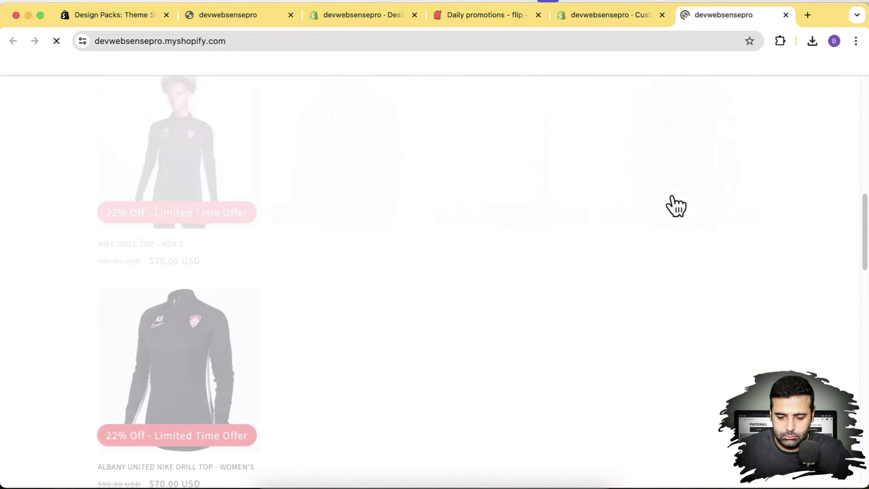
pyautogui.scroll(-10, 676, 206)
pyautogui.scroll(5, 677, 207)
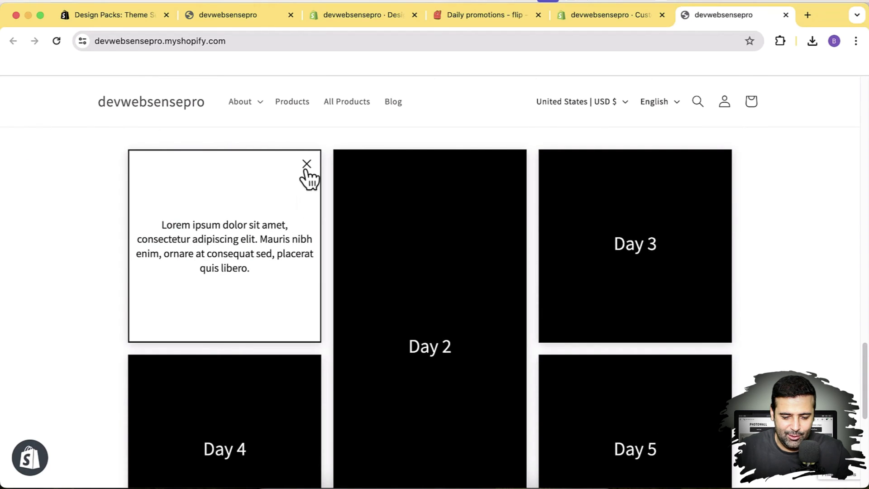
# Test the Perfect Styling card's flip on the live store by closing and reopening its back side.
pyautogui.click(306, 164)
pyautogui.click(229, 297)
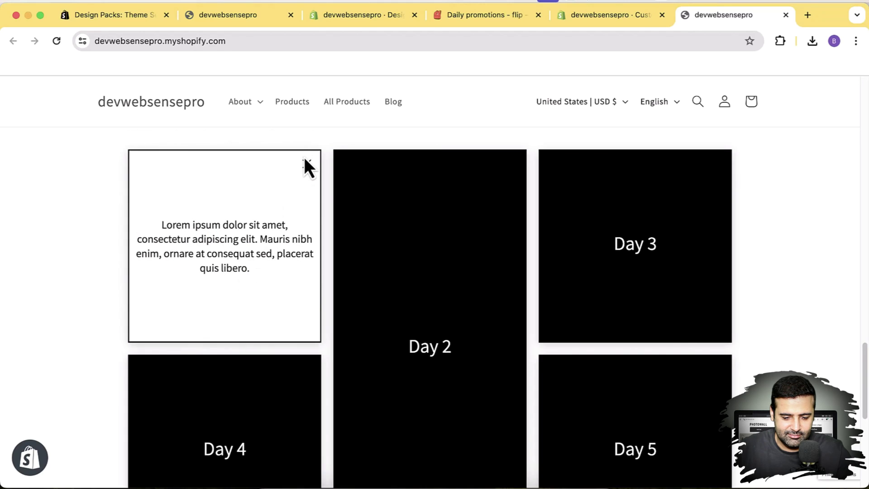
pyautogui.click(305, 159)
pyautogui.click(261, 247)
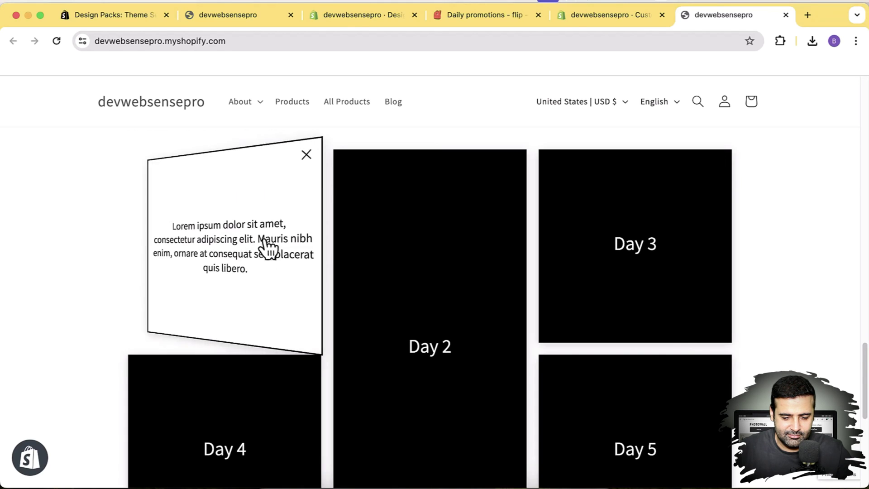
# Close the Perfect Styling card's back side on the live store and view the Daily promotions - flip demo page.
pyautogui.click(309, 170)
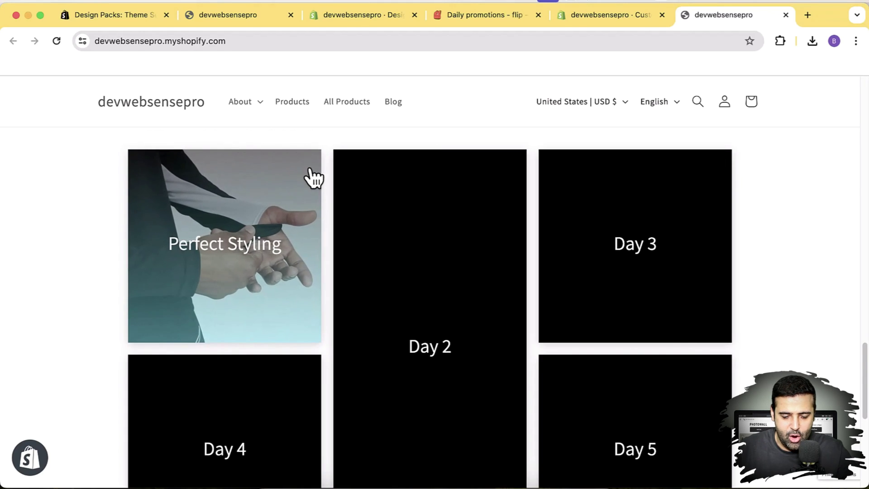
pyautogui.scroll(2, 401, 107)
pyautogui.click(489, 17)
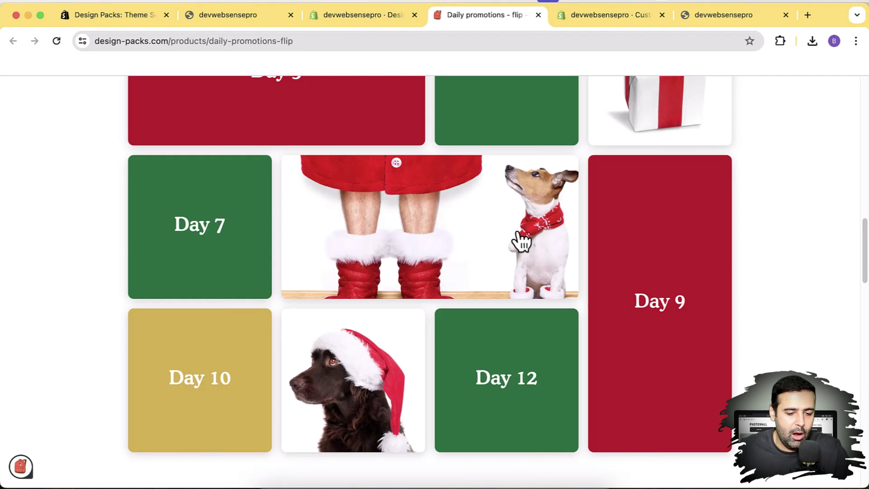
# Return to the Design Packs app in the Shopify admin and browse its section library to find the new Footer section.
pyautogui.click(88, 19)
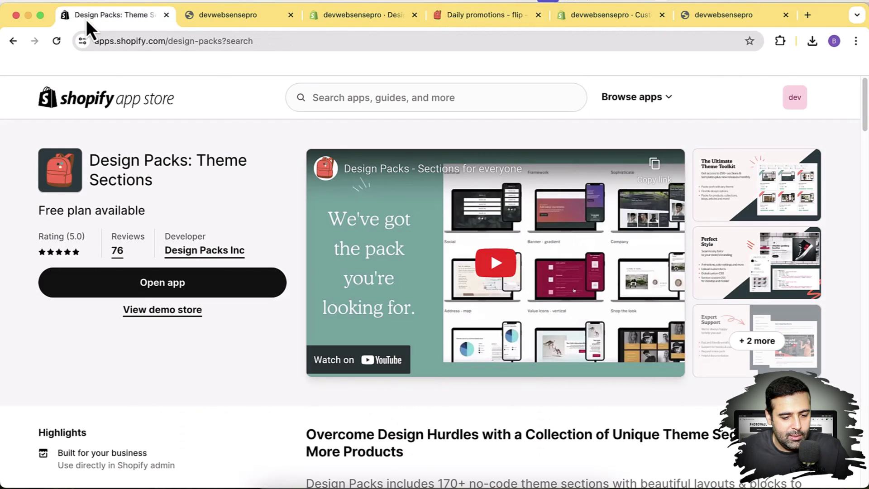
pyautogui.click(366, 28)
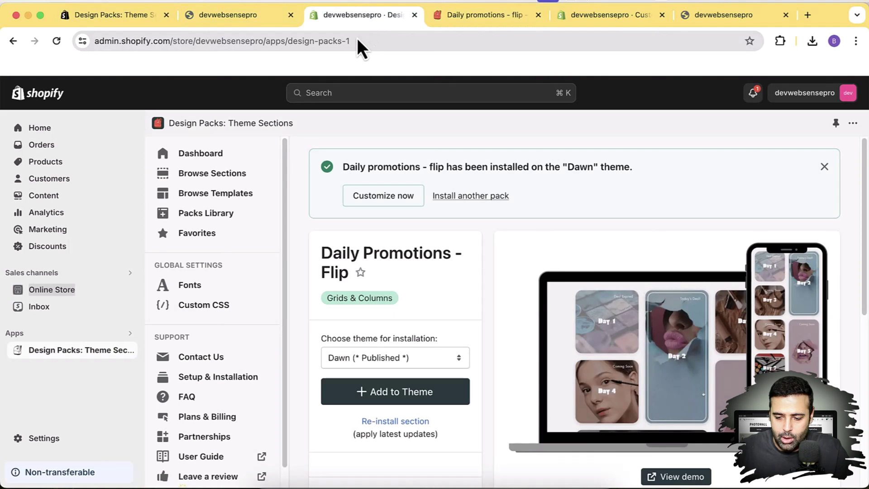
pyautogui.click(237, 176)
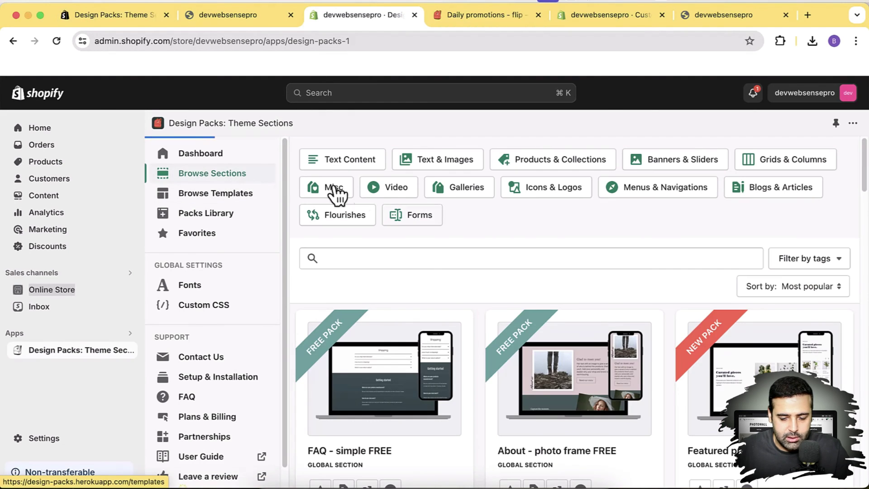
pyautogui.scroll(-3, 859, 272)
pyautogui.scroll(-5, 860, 271)
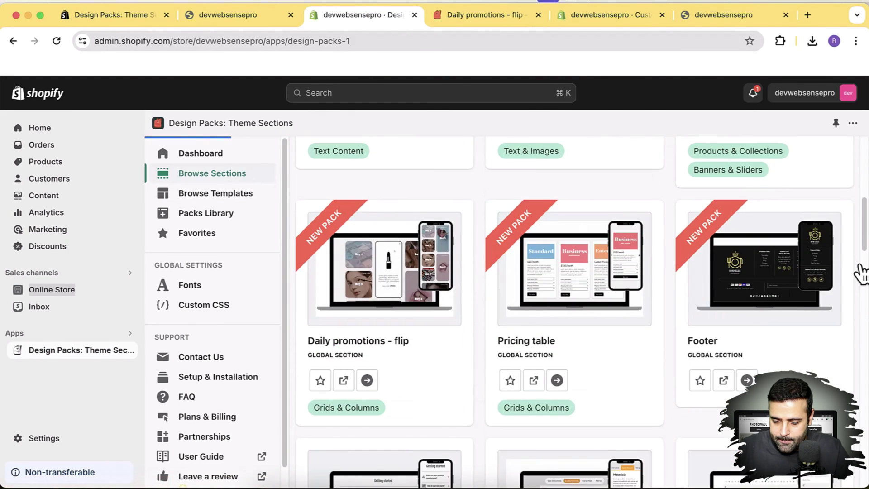
pyautogui.scroll(-3, 831, 317)
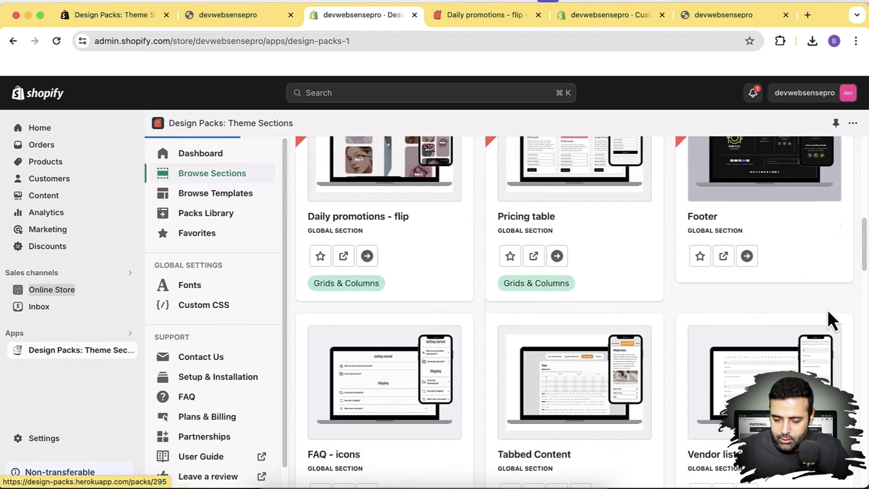
pyautogui.scroll(2, 828, 317)
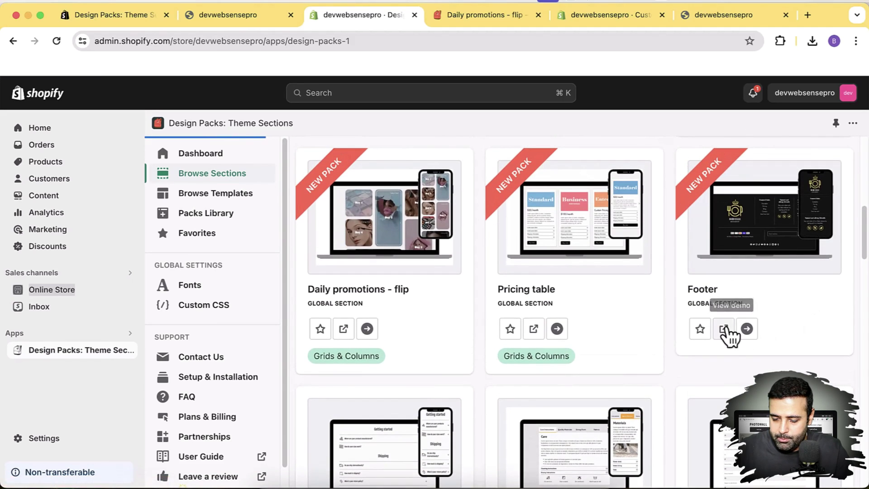
# Open the Footer section's demo page and examine the ABC Consulting, photography and Borcelle Restaurant footer designs.
pyautogui.click(724, 329)
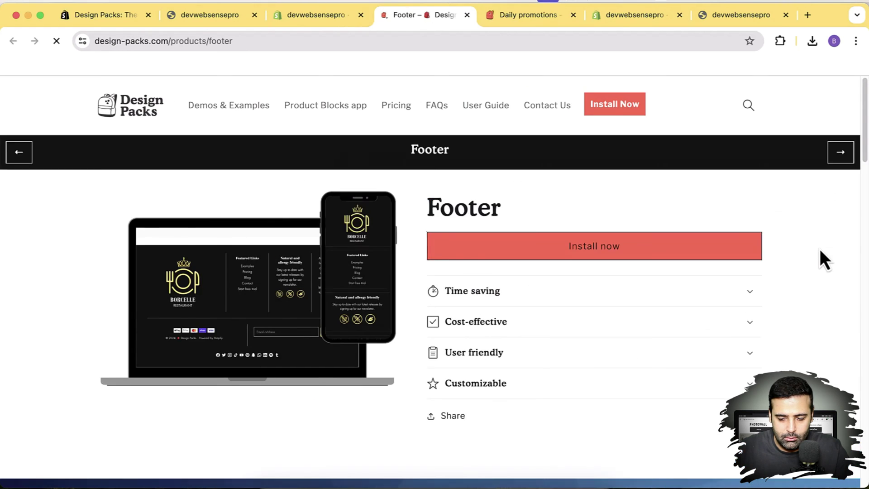
pyautogui.scroll(-5, 820, 253)
pyautogui.scroll(-2, 819, 248)
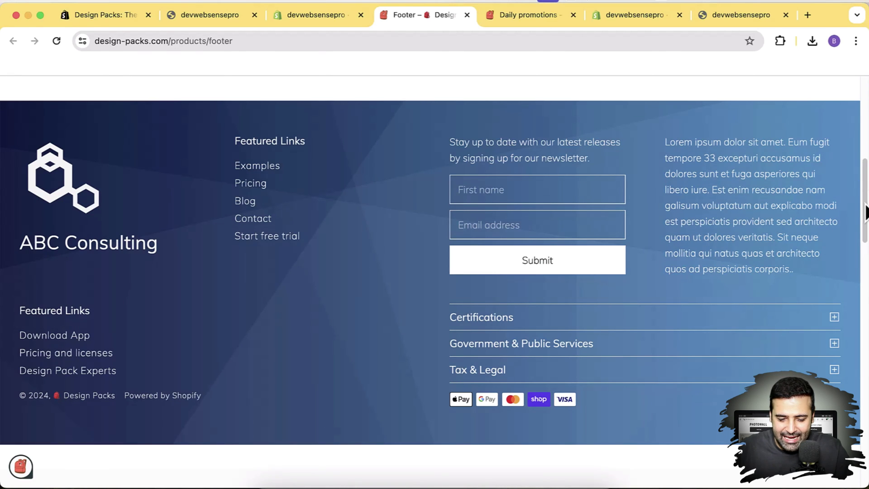
pyautogui.scroll(-7, 865, 227)
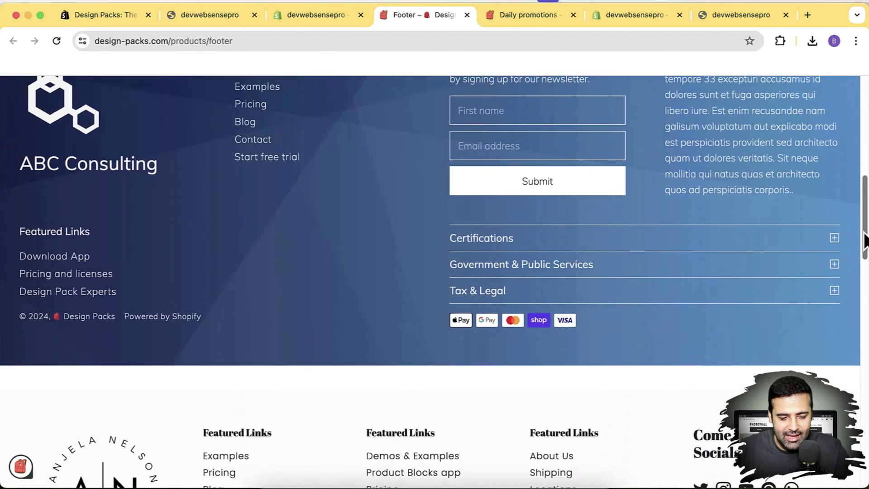
pyautogui.scroll(-4, 865, 280)
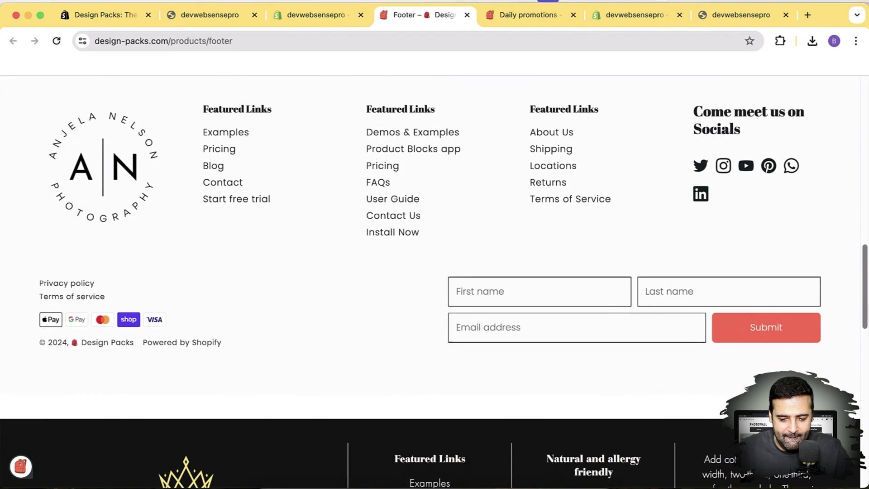
pyautogui.scroll(-9, 434, 281)
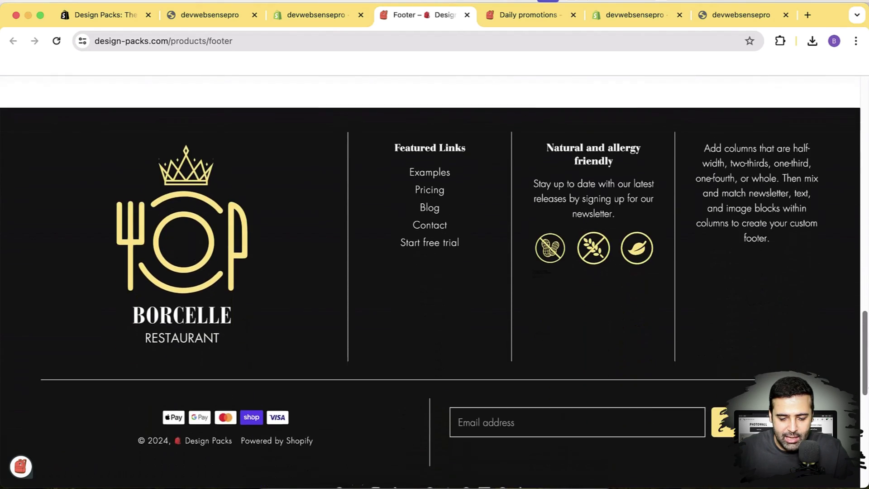
pyautogui.scroll(8, 434, 281)
pyautogui.scroll(13, 867, 251)
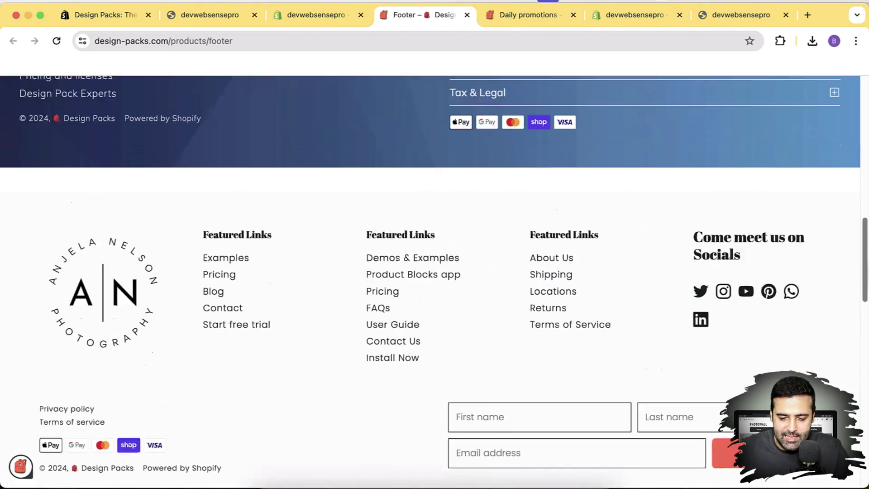
pyautogui.scroll(-8, 867, 251)
pyautogui.scroll(3, 866, 251)
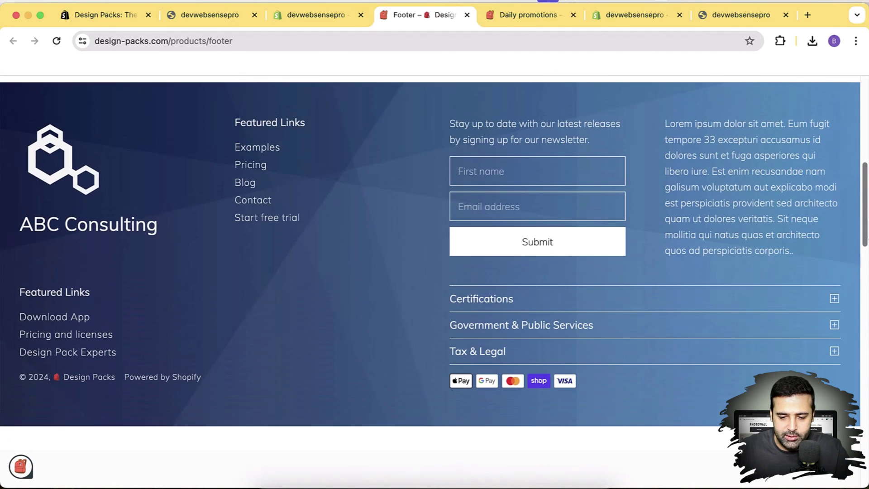
# Return to the Design Packs section library, open the Footer section and add it to the published Dawn theme.
pyautogui.click(523, 21)
pyautogui.click(574, 20)
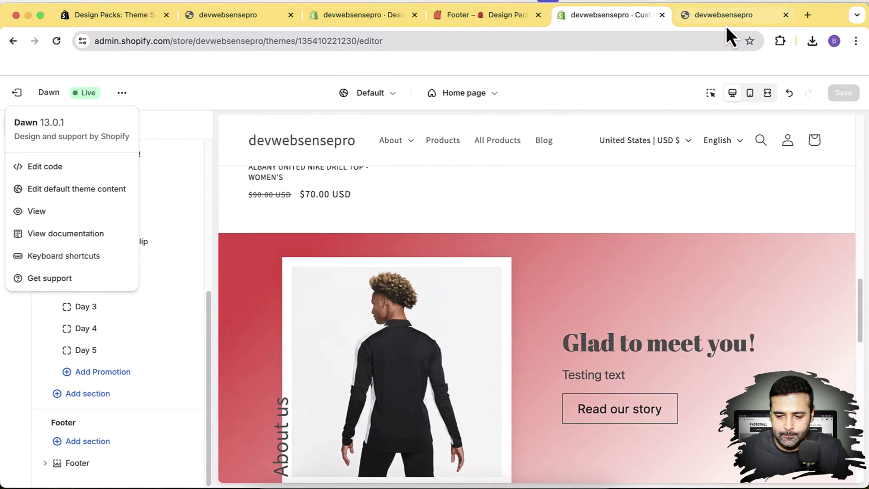
pyautogui.click(724, 18)
pyautogui.click(357, 16)
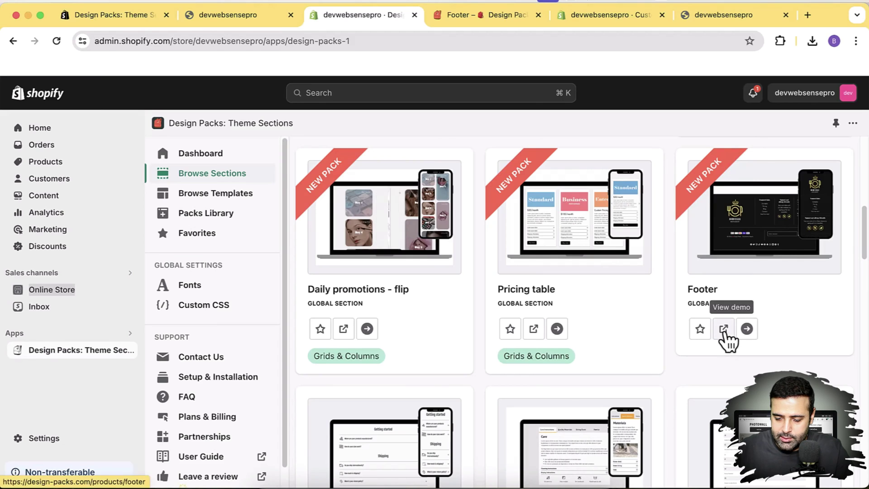
pyautogui.click(747, 336)
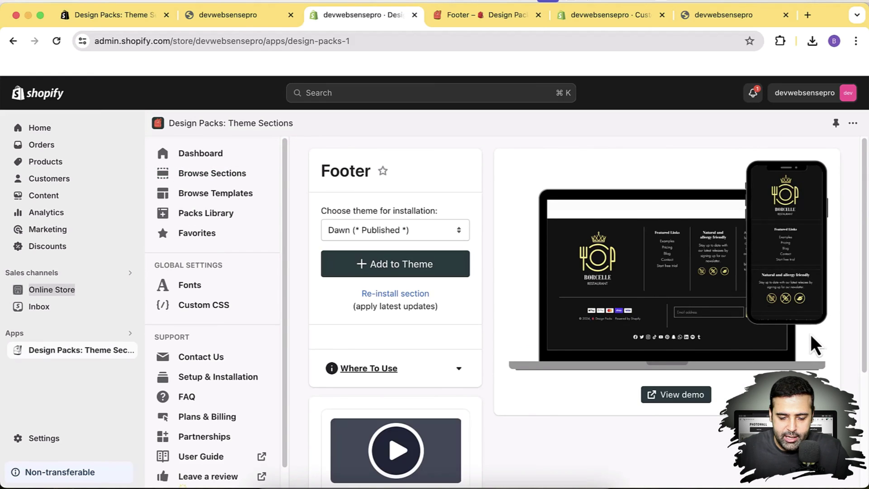
pyautogui.click(428, 273)
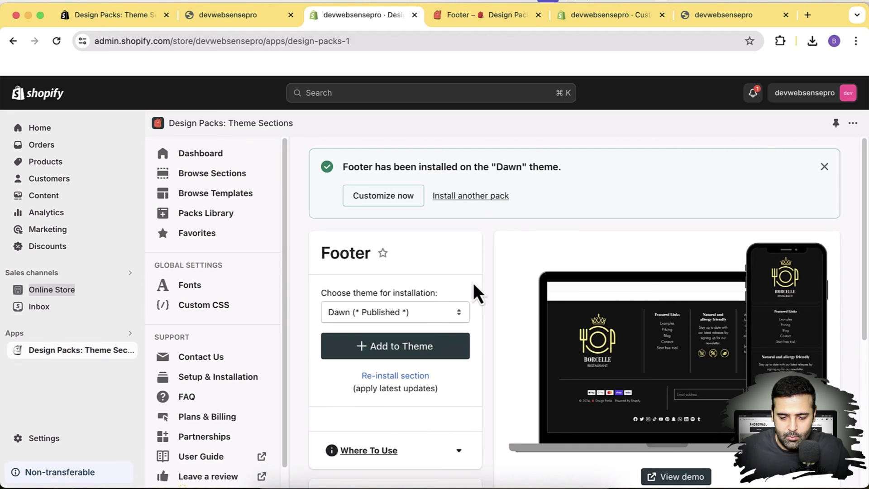
# Open the theme editor to customize the installed section and view the home page's existing footer.
pyautogui.click(393, 206)
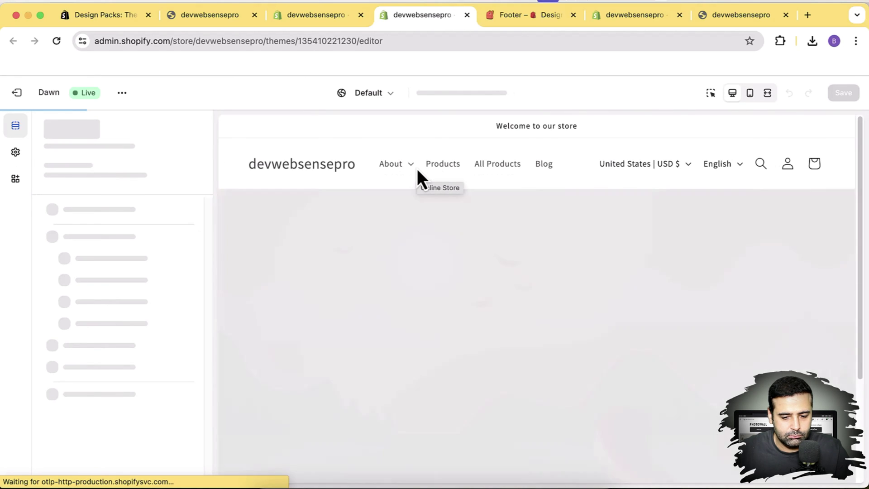
pyautogui.scroll(-6, 177, 233)
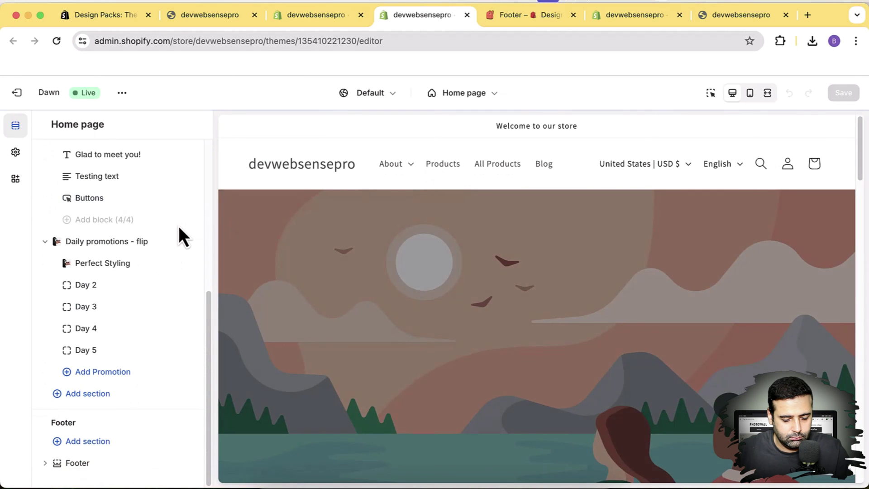
pyautogui.scroll(-20, 384, 232)
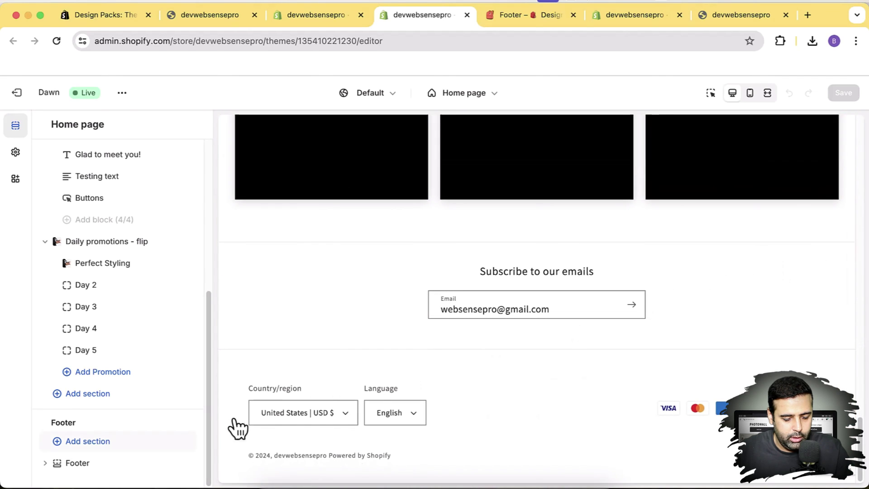
pyautogui.click(159, 398)
pyautogui.scroll(-5, 219, 432)
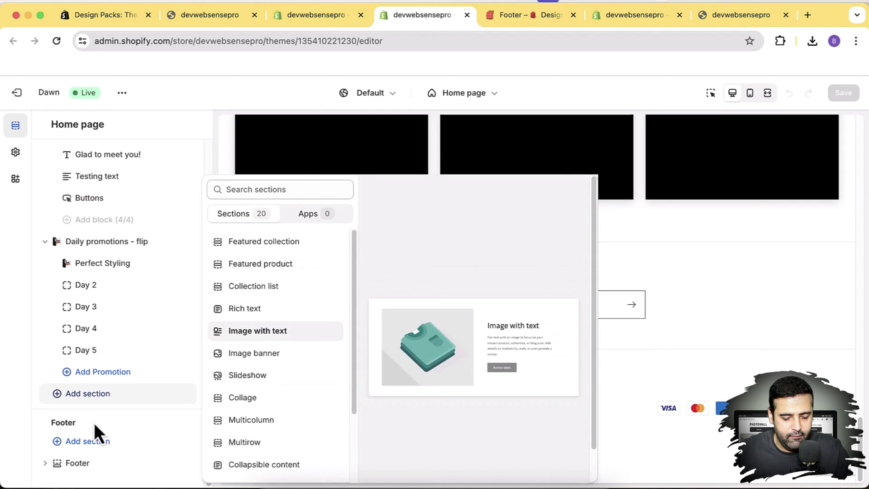
pyautogui.click(45, 411)
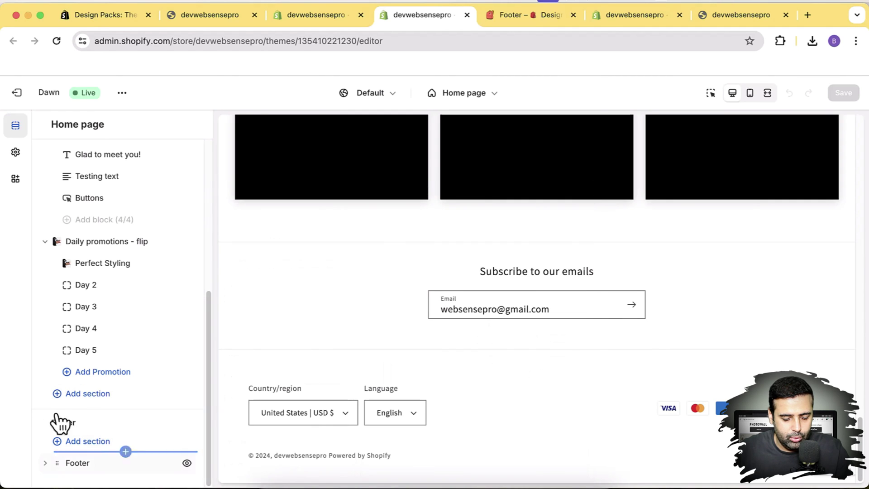
# Hide the theme's default Footer section and add the Design Packs Footer section to the footer group.
pyautogui.click(187, 463)
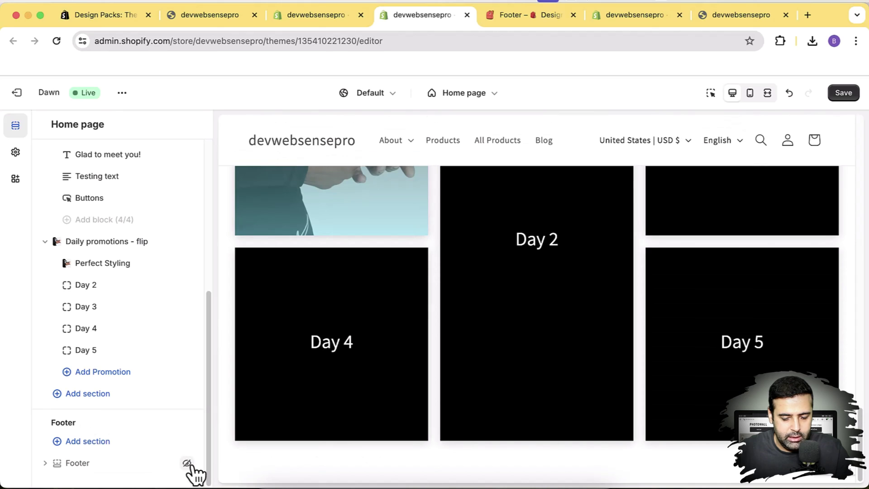
pyautogui.click(110, 444)
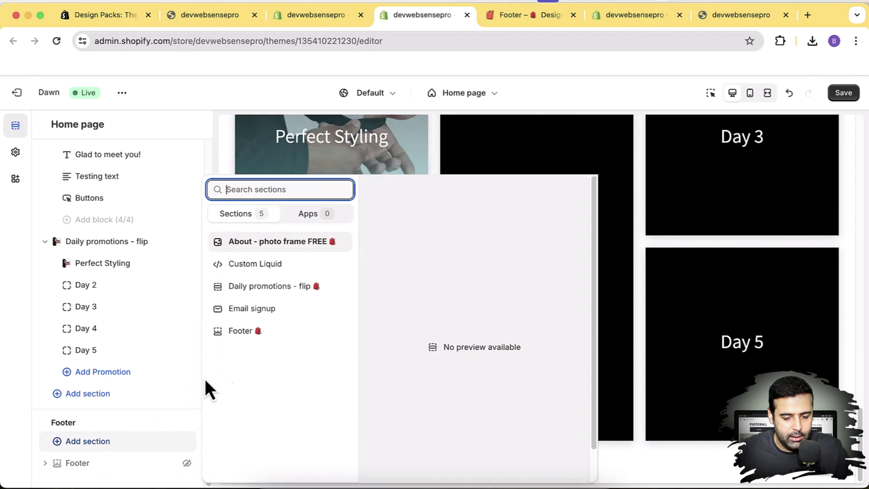
pyautogui.click(277, 336)
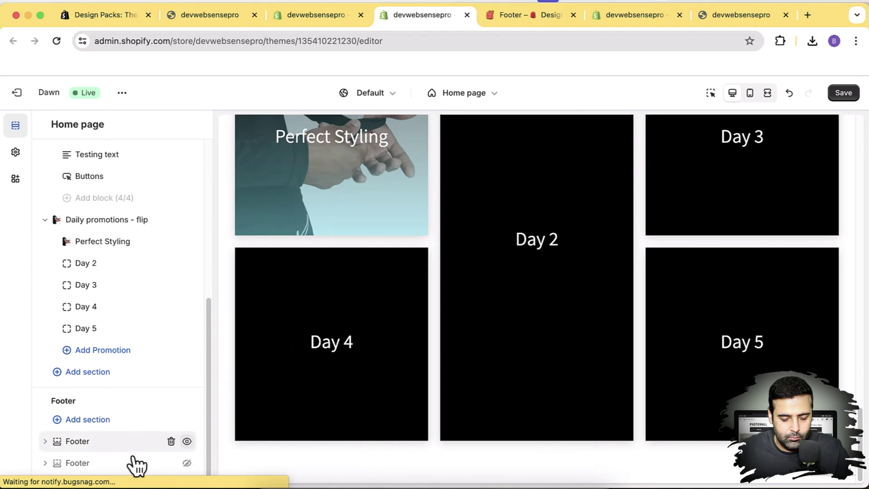
pyautogui.scroll(-7, 836, 205)
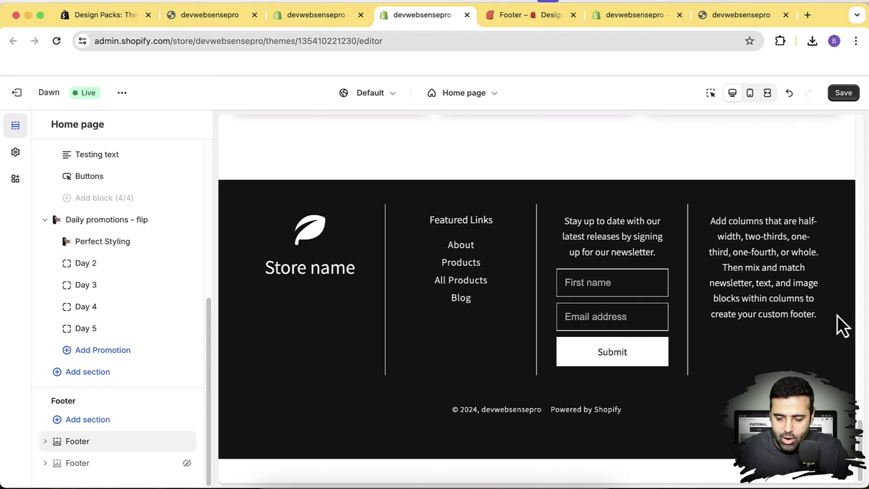
# Review the new Footer section's spacing, text, design, layout, mobile CSS, font and custom CSS settings.
pyautogui.click(92, 442)
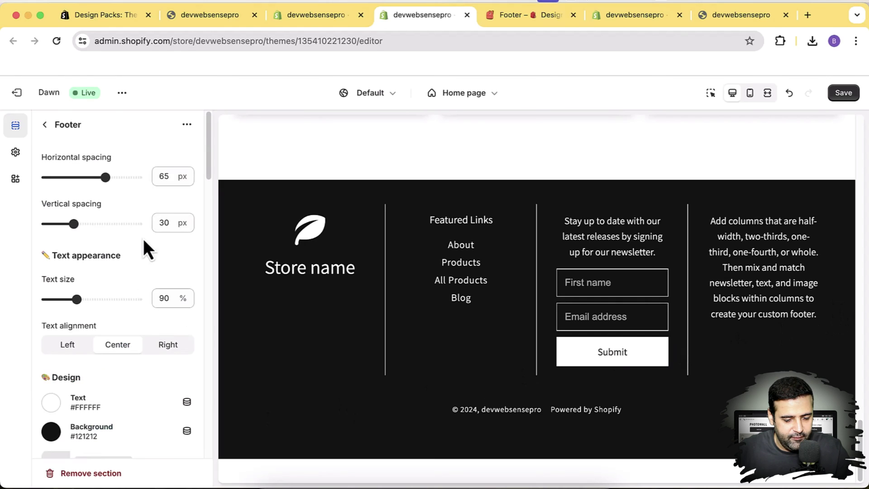
pyautogui.scroll(-15, 154, 197)
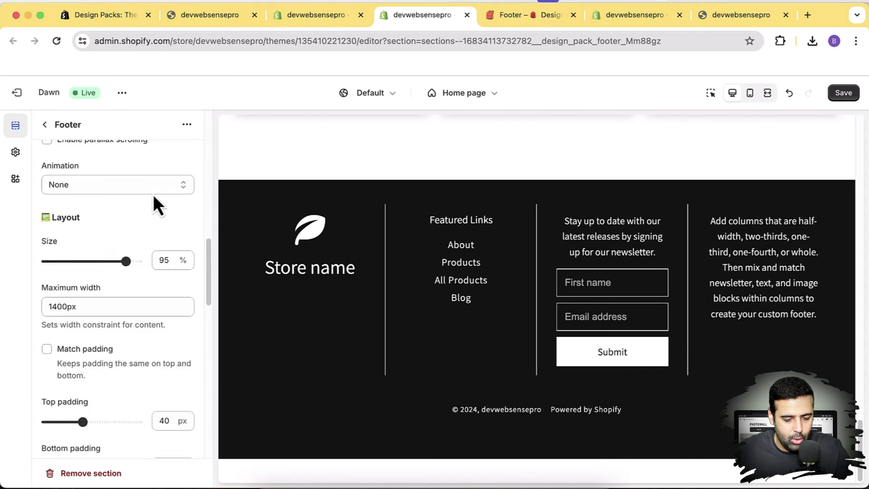
pyautogui.scroll(-4, 154, 199)
pyautogui.scroll(5, 169, 291)
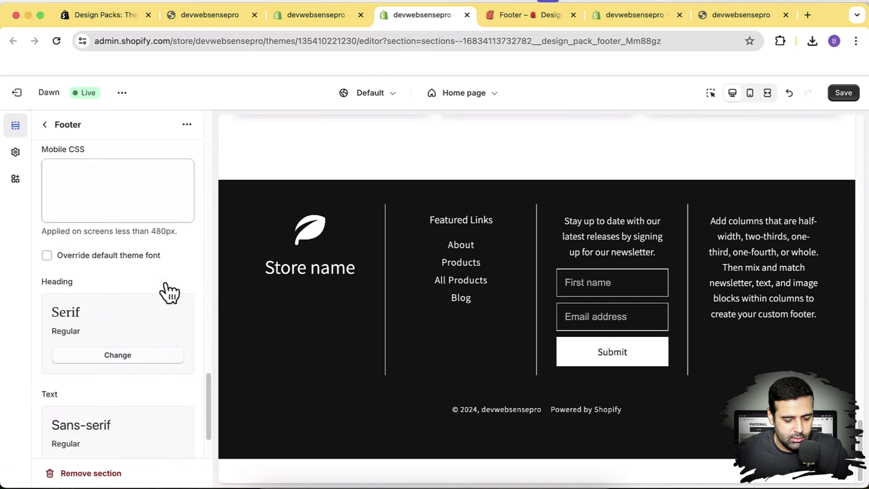
pyautogui.scroll(-3, 170, 294)
pyautogui.click(177, 442)
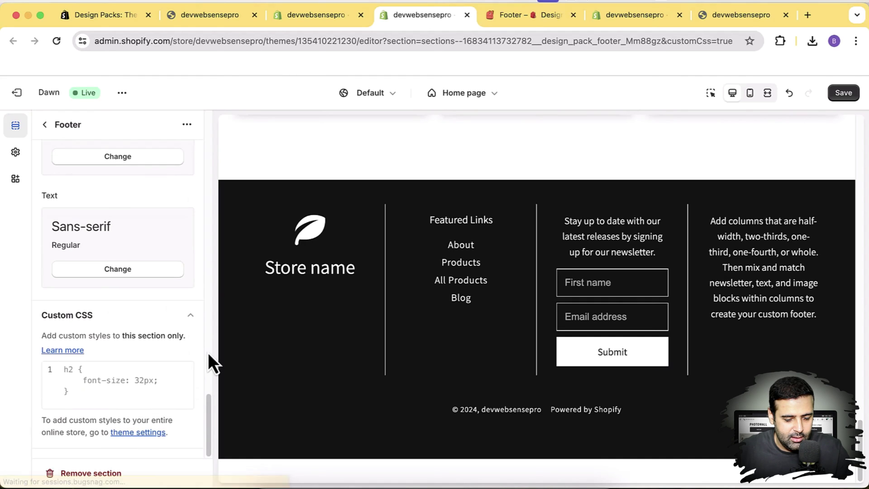
pyautogui.click(135, 369)
pyautogui.click(183, 337)
pyautogui.scroll(10, 190, 322)
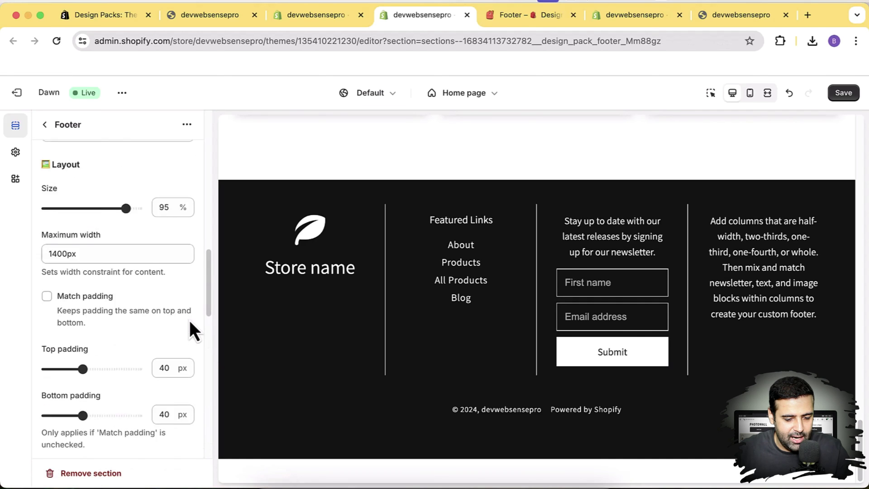
pyautogui.scroll(10, 189, 320)
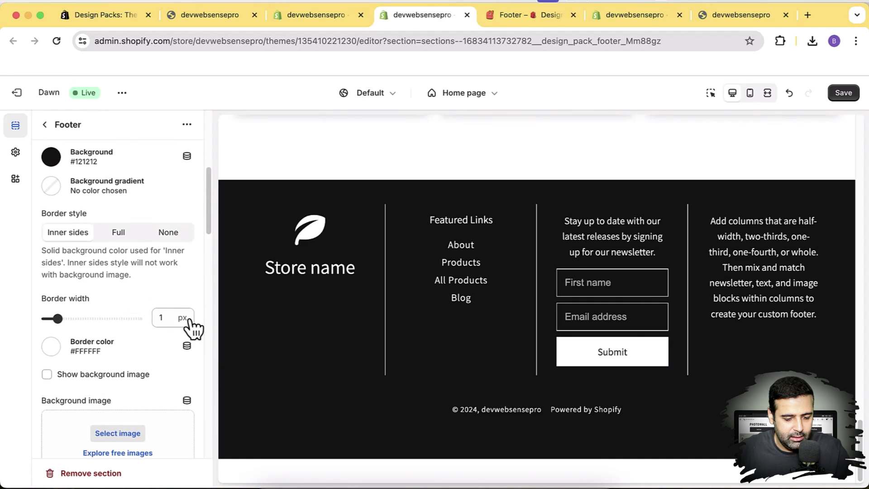
pyautogui.scroll(3, 189, 319)
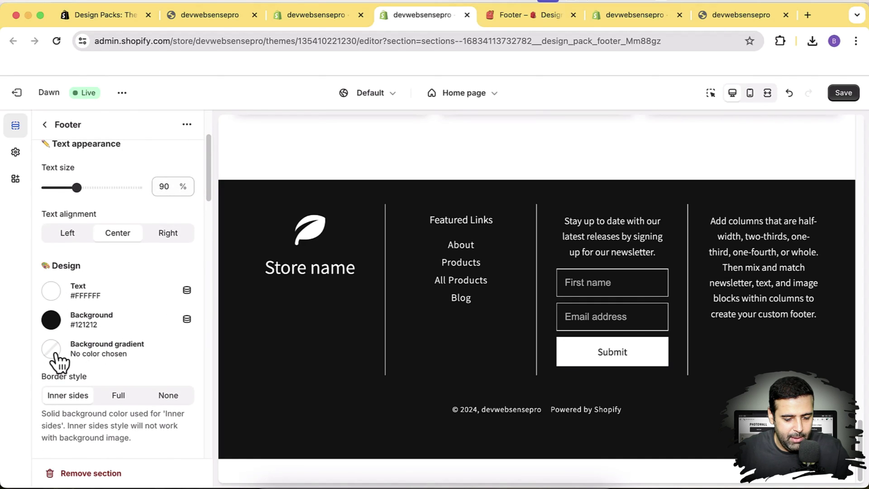
# Apply the pink-coral linear gradient preset as the Footer section's background gradient.
pyautogui.click(53, 352)
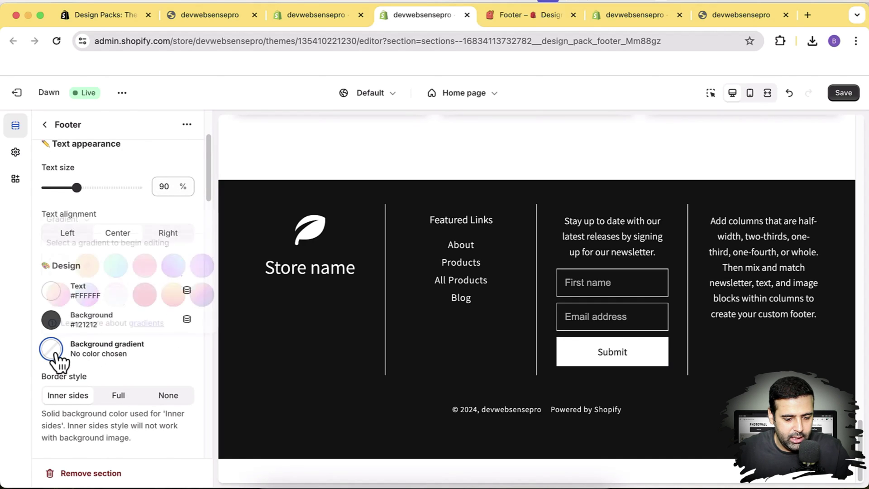
pyautogui.click(148, 273)
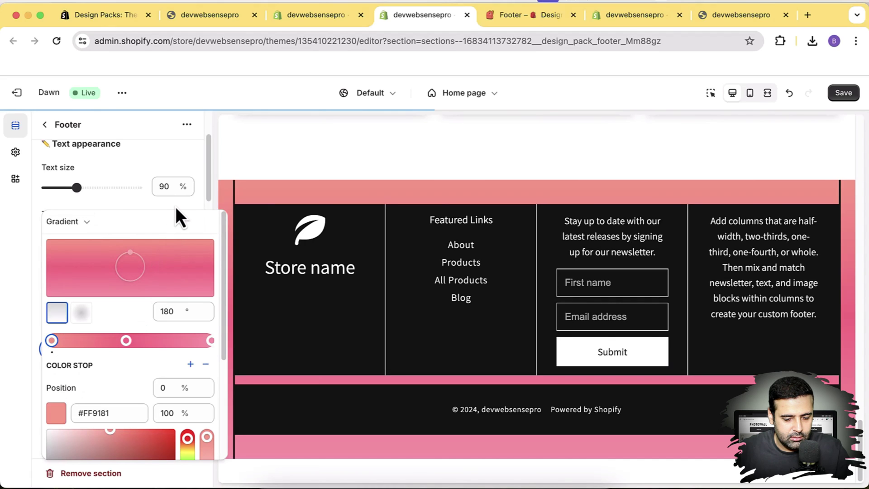
pyautogui.click(176, 209)
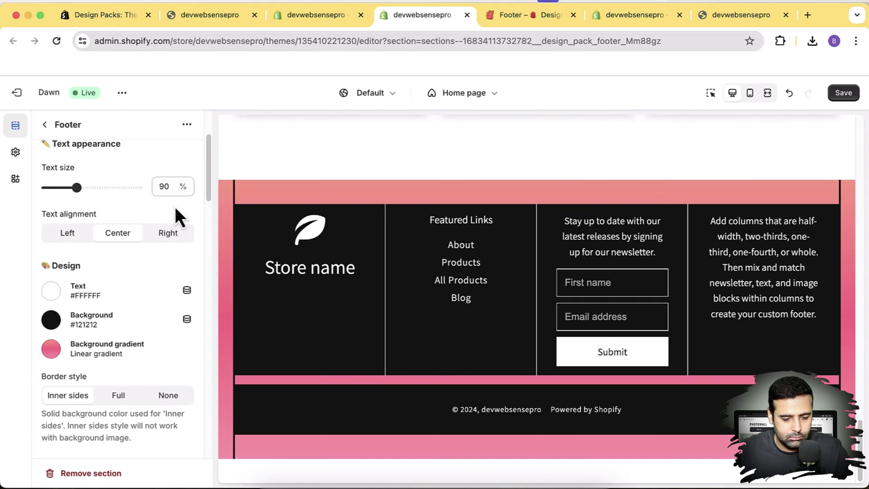
# Change the Footer section's solid background color to white (#FFFFFF).
pyautogui.scroll(-3, 102, 213)
pyautogui.click(52, 220)
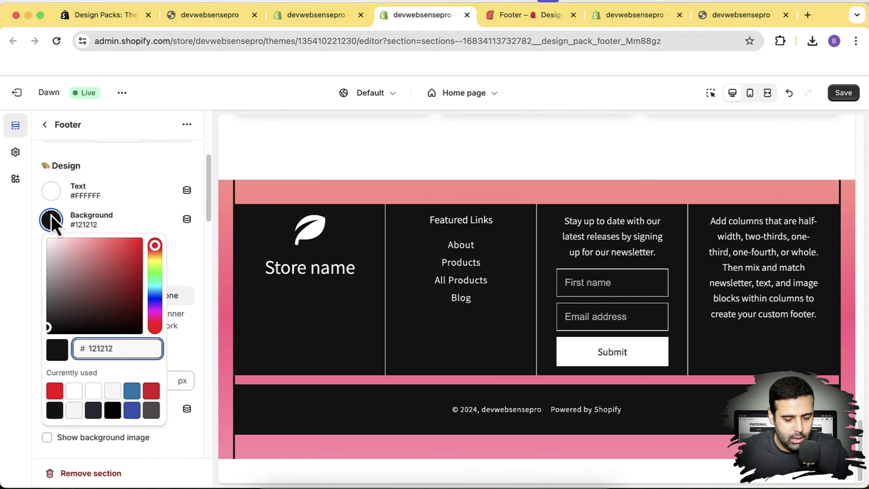
pyautogui.click(179, 252)
pyautogui.click(109, 228)
pyautogui.moveTo(48, 329); pyautogui.dragTo(47, 276)
pyautogui.moveTo(33, 234); pyautogui.dragTo(33, 235)
pyautogui.click(144, 272)
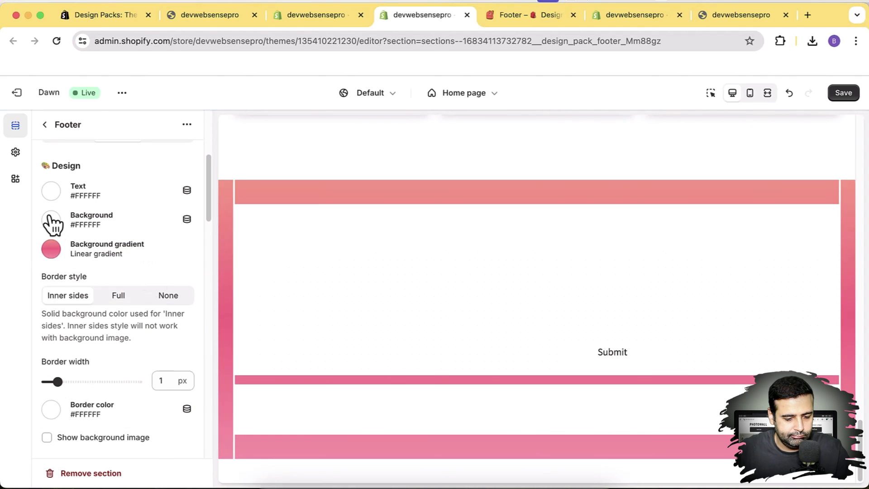
# Clear the Footer section's solid background color to make it transparent over the gradient.
pyautogui.click(51, 220)
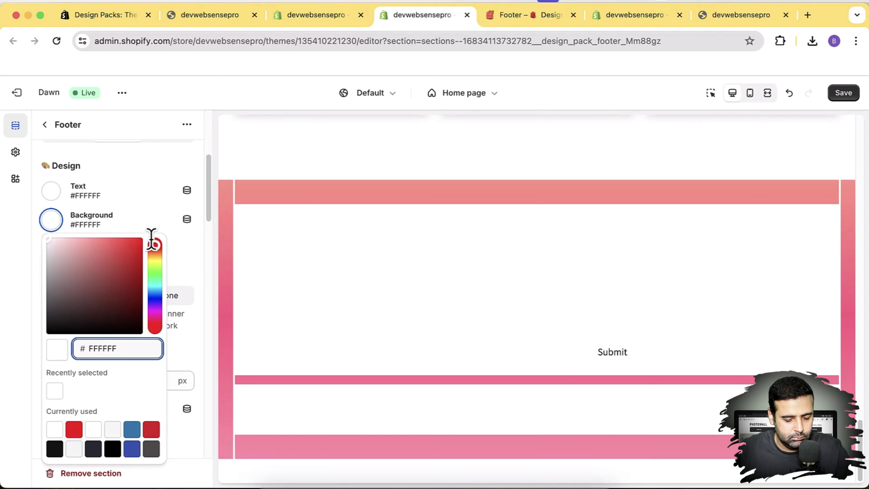
pyautogui.click(190, 254)
pyautogui.click(185, 220)
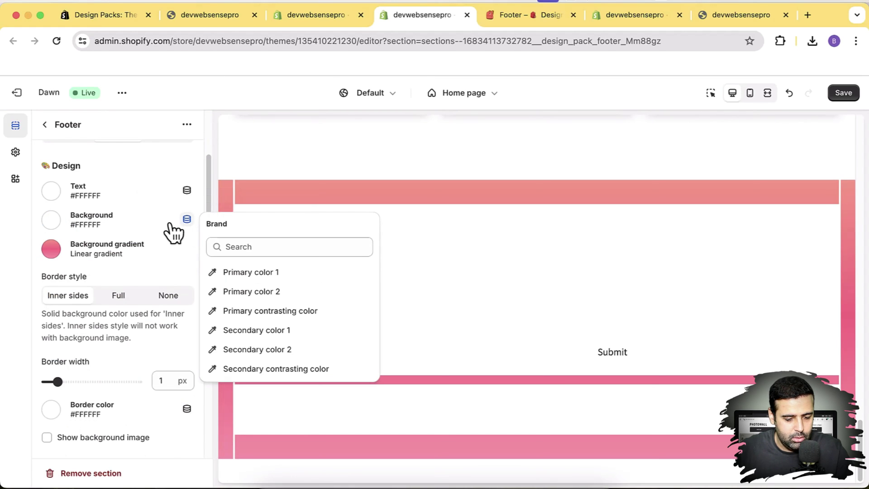
pyautogui.click(169, 223)
pyautogui.click(168, 223)
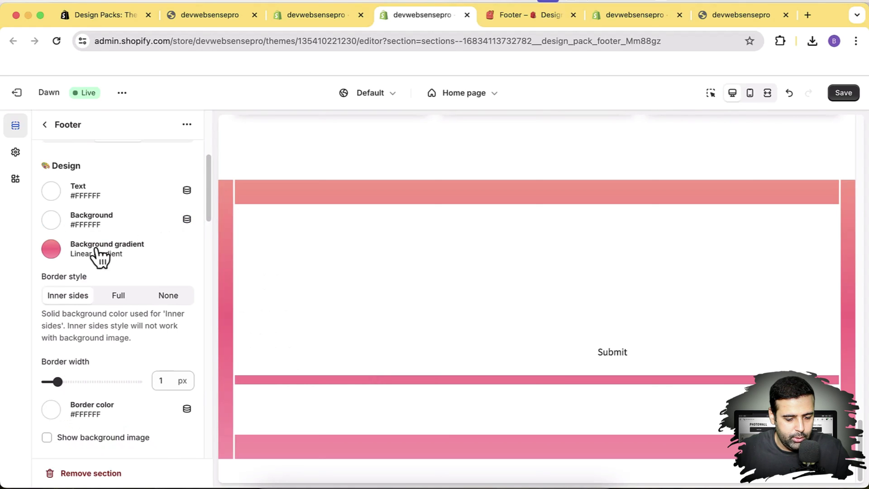
pyautogui.click(51, 220)
pyautogui.moveTo(114, 378); pyautogui.dragTo(86, 379)
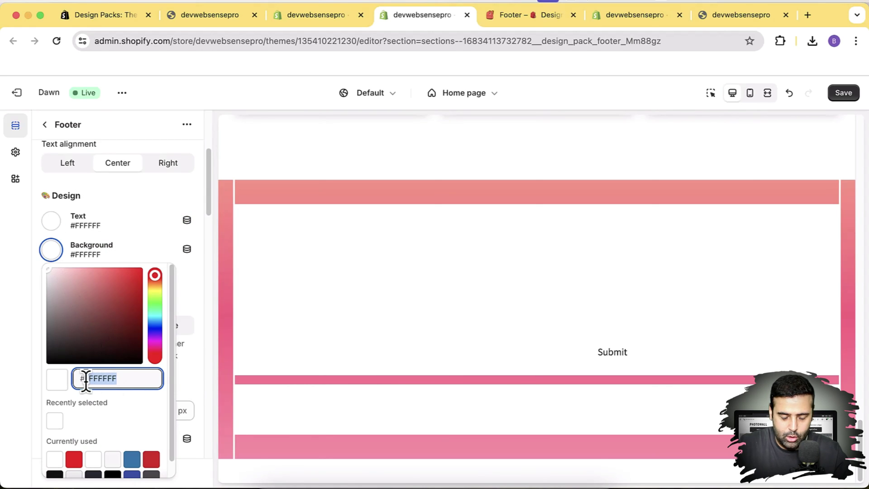
pyautogui.press('BackSpace')
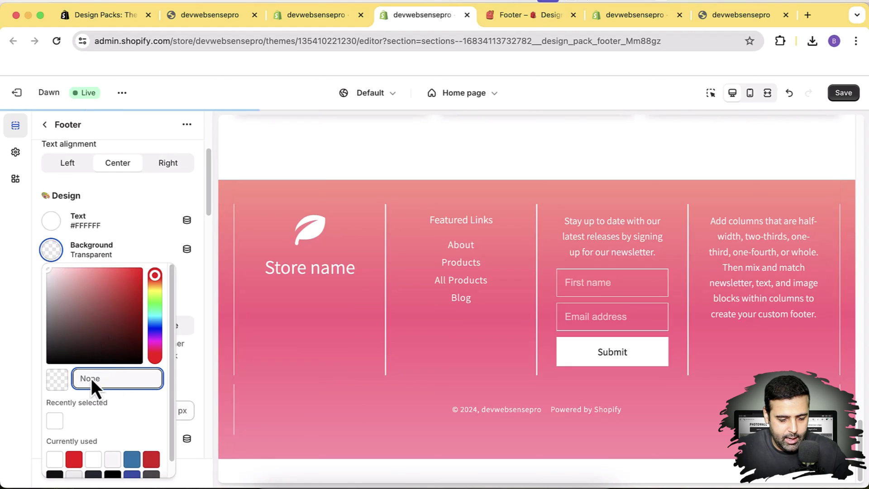
pyautogui.click(182, 268)
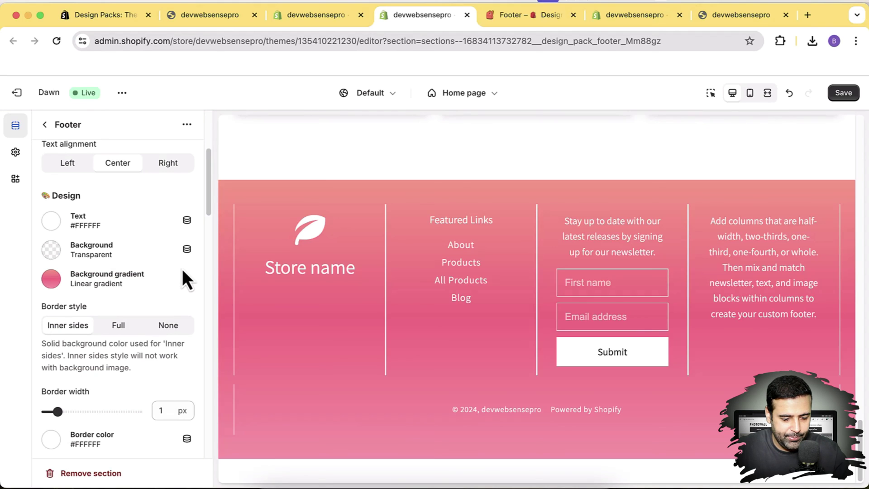
# Align the footer text to the left and set its text size to 95%.
pyautogui.scroll(3, 165, 276)
pyautogui.scroll(1, 52, 346)
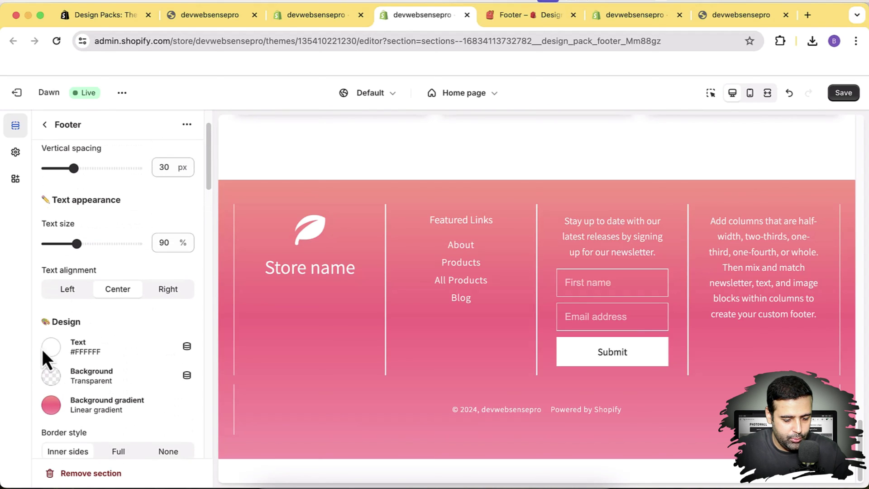
pyautogui.scroll(1, 45, 356)
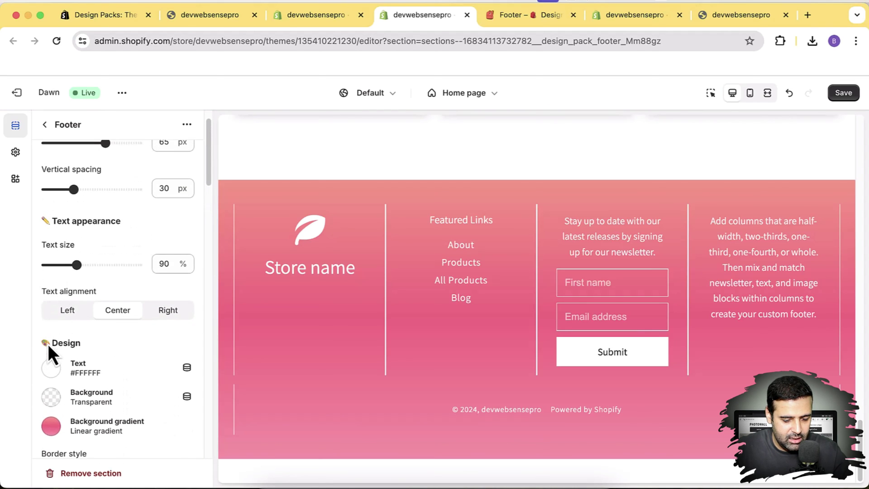
pyautogui.click(78, 316)
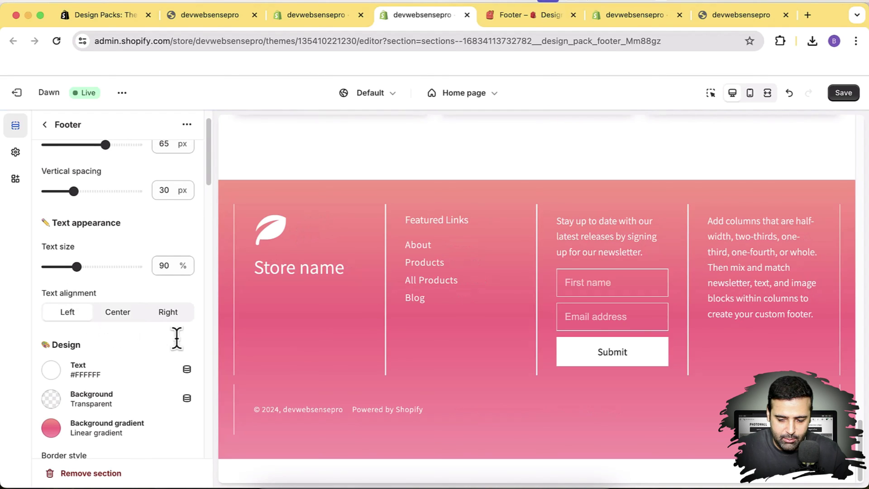
pyautogui.scroll(1, 161, 325)
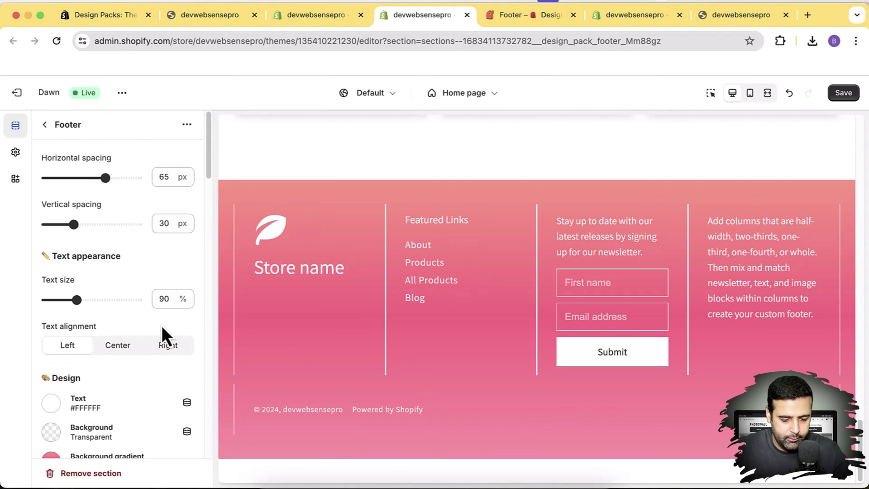
pyautogui.moveTo(76, 300)
pyautogui.mouseDown()
pyautogui.moveTo(102, 299)
pyautogui.moveTo(82, 301)
pyautogui.mouseUp()
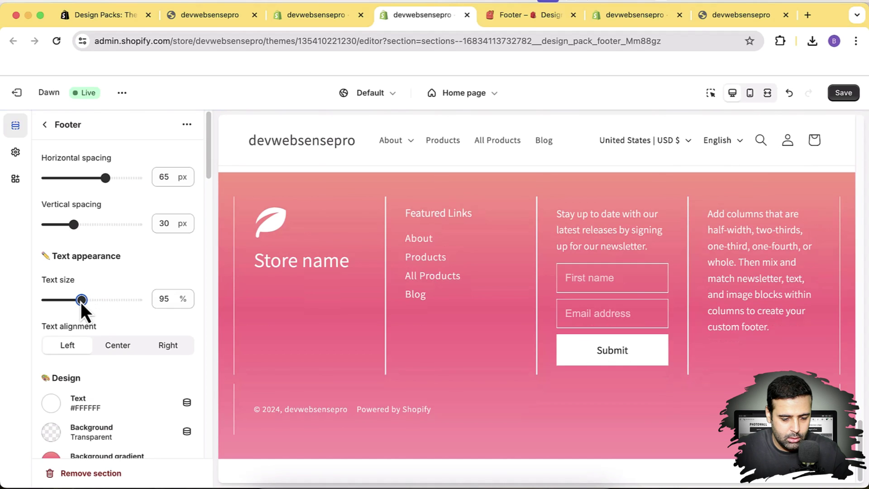
# Review the Footer section's border, background image, animation, margin and advanced CSS settings.
pyautogui.scroll(-3, 186, 238)
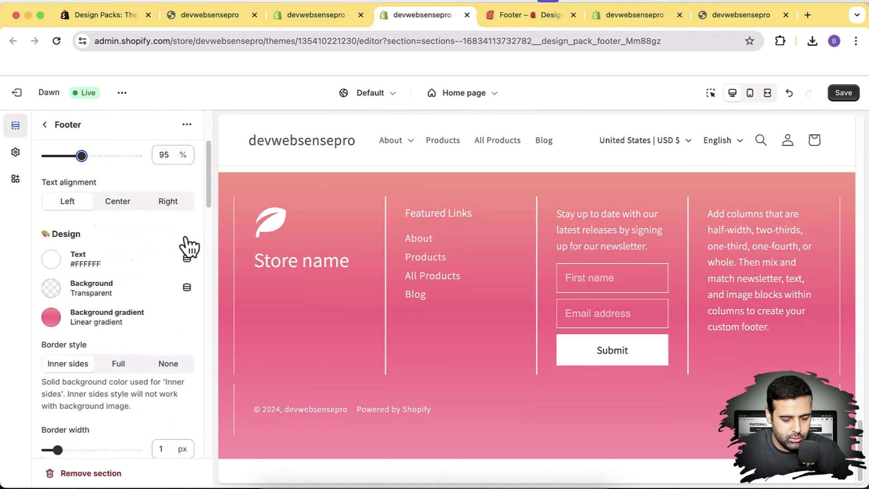
pyautogui.scroll(-10, 188, 244)
pyautogui.scroll(7, 186, 292)
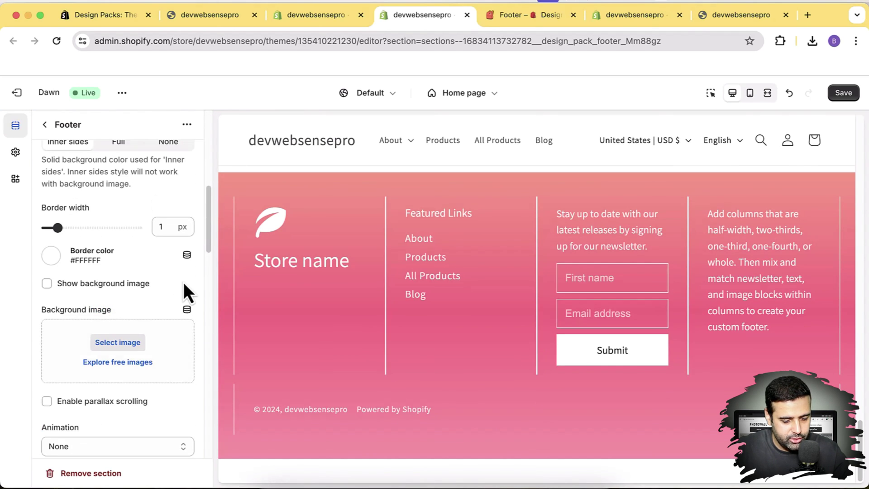
pyautogui.scroll(-13, 184, 285)
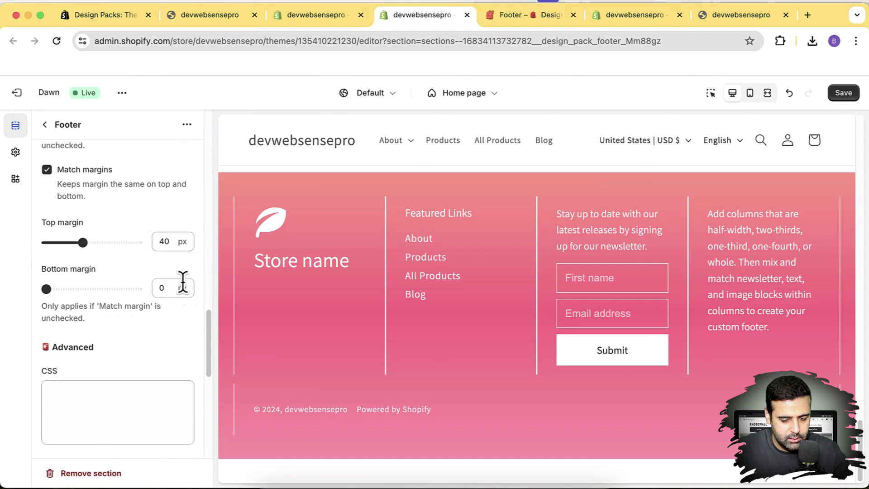
pyautogui.scroll(-3, 186, 308)
pyautogui.scroll(12, 187, 312)
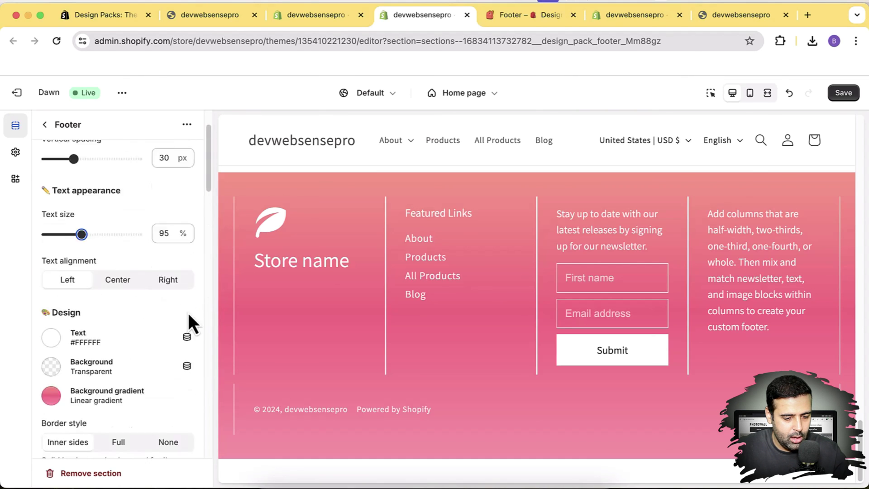
pyautogui.scroll(2, 177, 299)
# Return to the footer's block list and replace the Store name heading text with "WebSense".
pyautogui.click(44, 125)
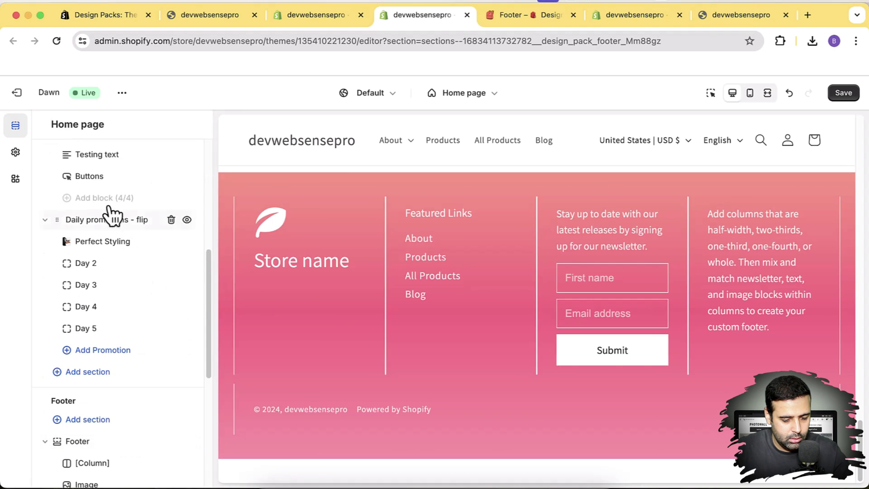
pyautogui.scroll(-10, 167, 281)
pyautogui.scroll(-1, 168, 283)
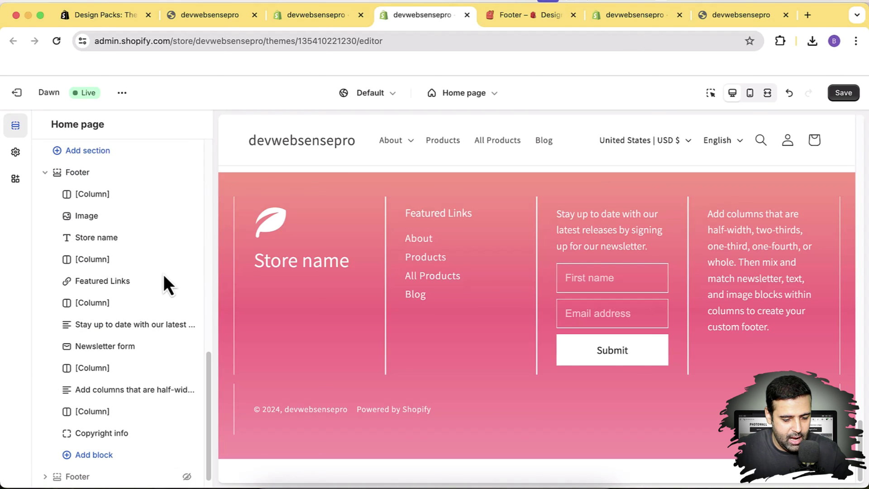
pyautogui.scroll(-1, 167, 283)
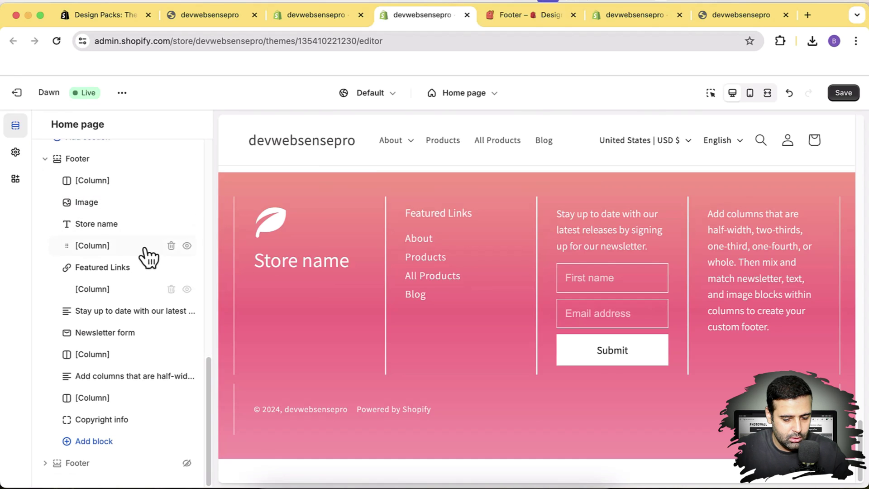
pyautogui.click(127, 225)
pyautogui.click(93, 176)
pyautogui.hotkey('alt', 'shift', 'Left')
pyautogui.hotkey('alt', 'shift', 'Left')
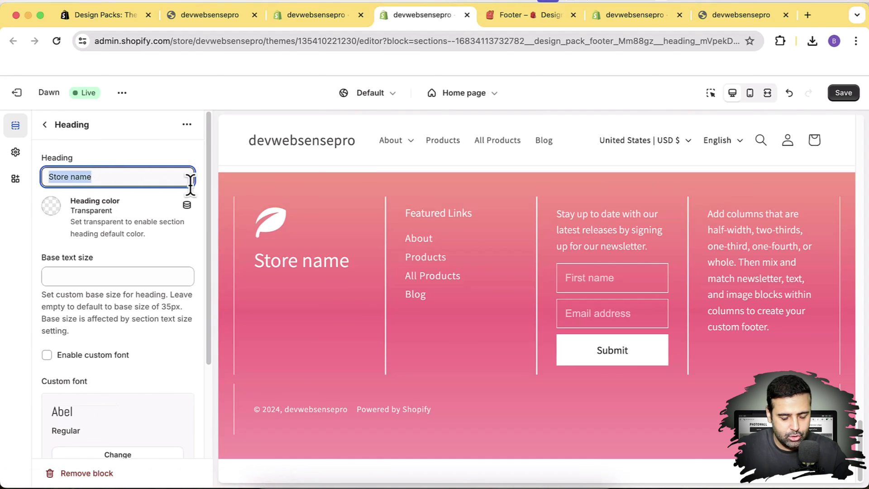
pyautogui.write('WebSensePro')
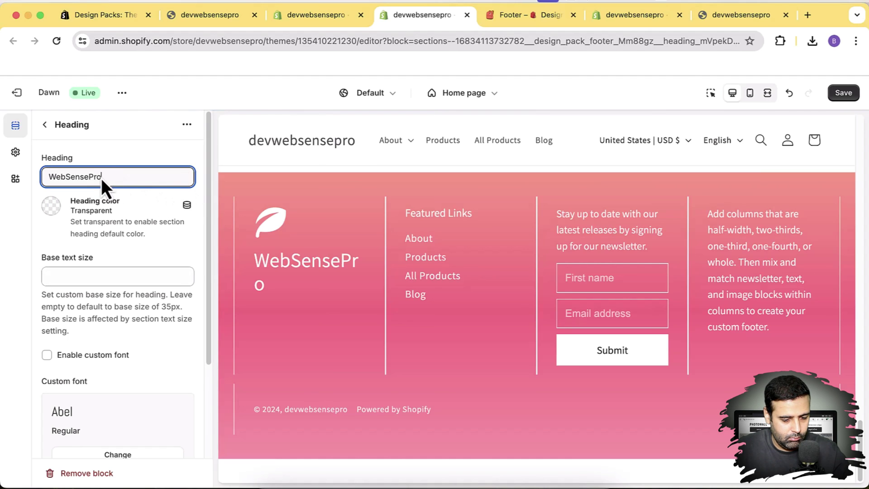
pyautogui.press('BackSpace')
pyautogui.press('BackSpace')
pyautogui.press('BackSpace')
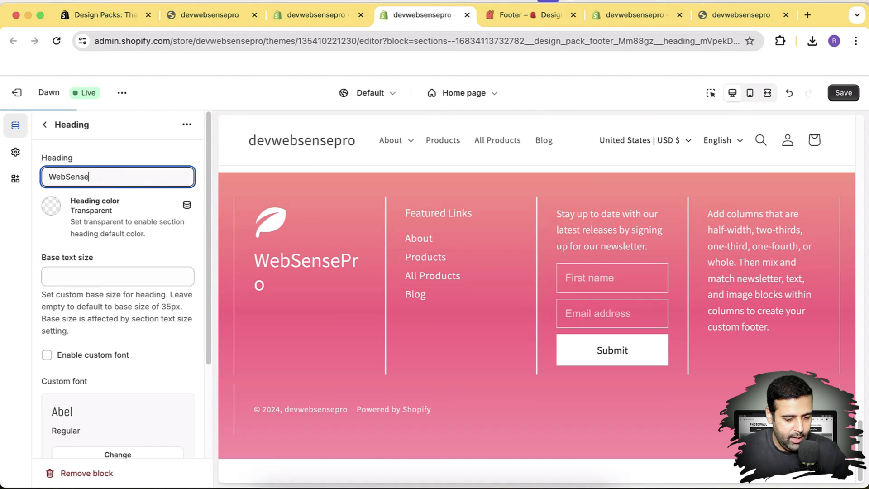
# Examine the heading's text size, font and level settings, plus the first footer column's width options.
pyautogui.scroll(-2, 137, 251)
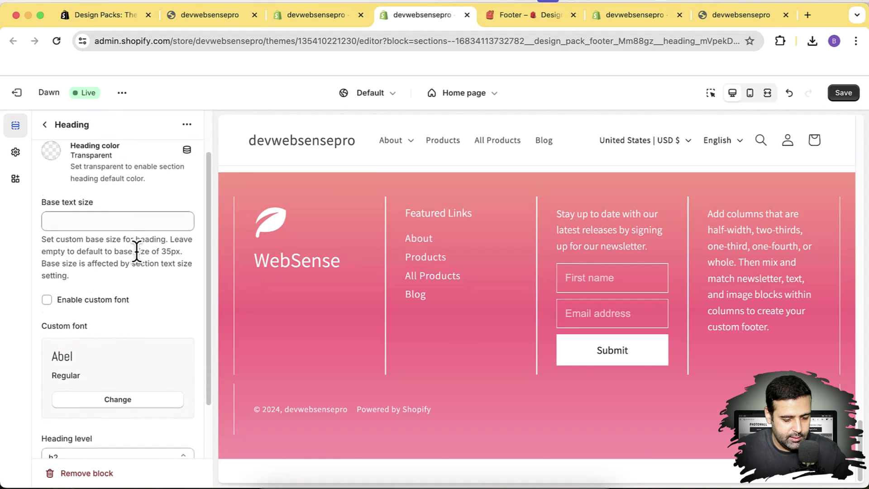
pyautogui.scroll(-2, 137, 251)
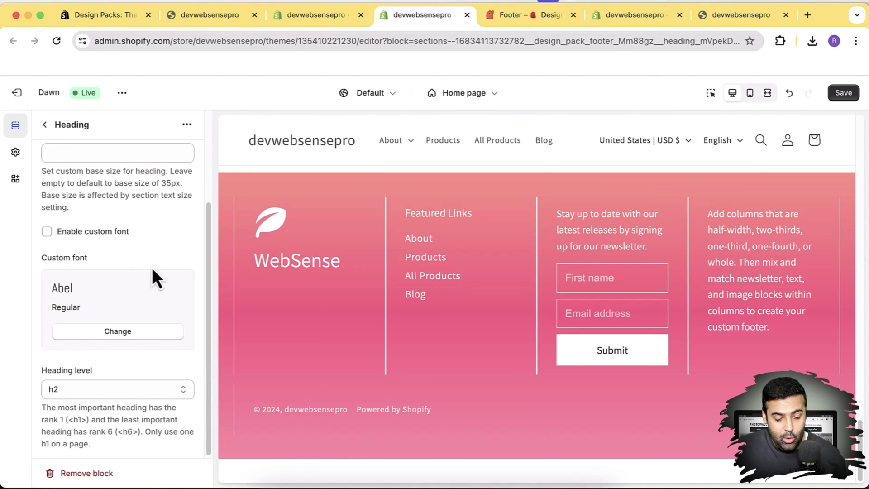
pyautogui.scroll(5, 151, 268)
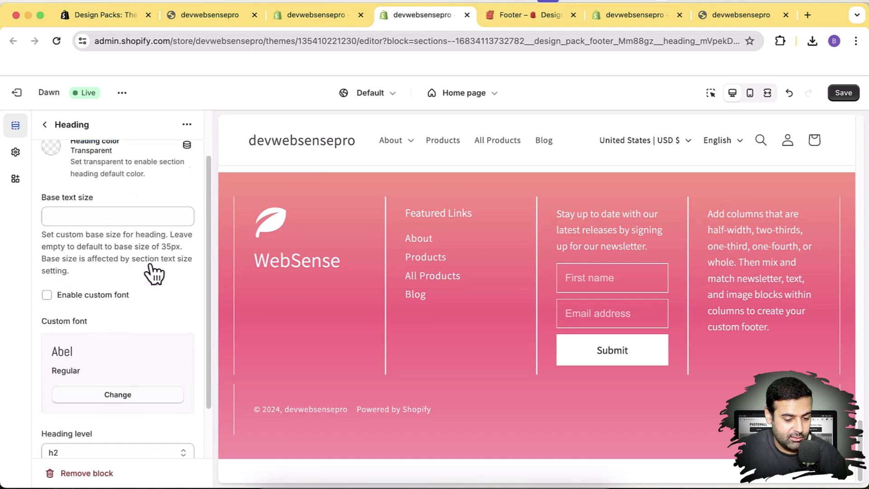
pyautogui.click(44, 125)
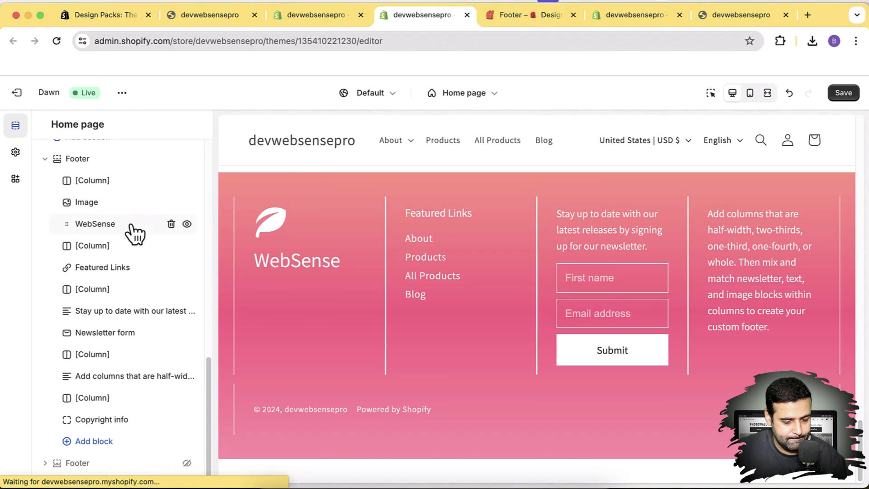
pyautogui.click(120, 181)
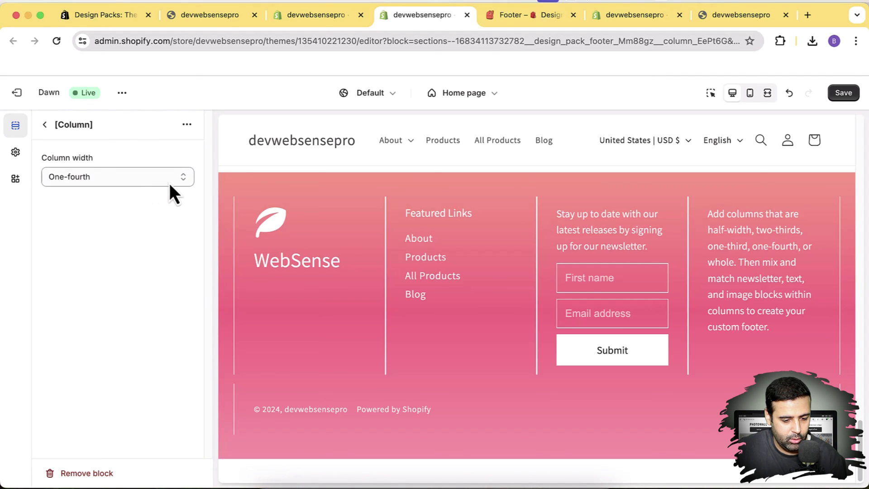
pyautogui.click(169, 182)
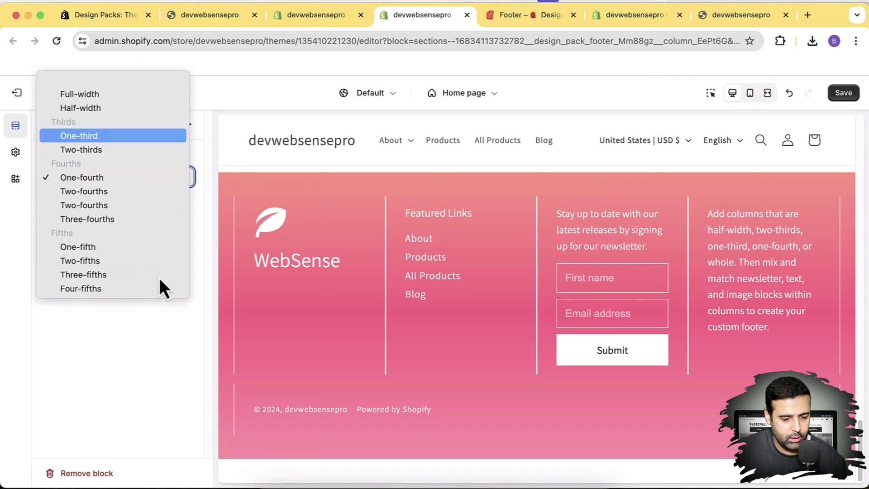
pyautogui.click(153, 335)
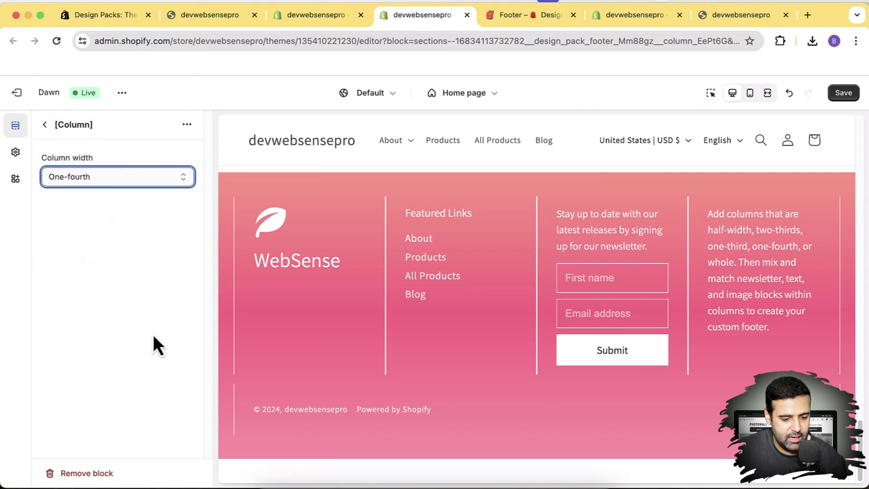
# Open the footer's Copyright info block and turn off its "Powered by Shopify" text.
pyautogui.click(45, 127)
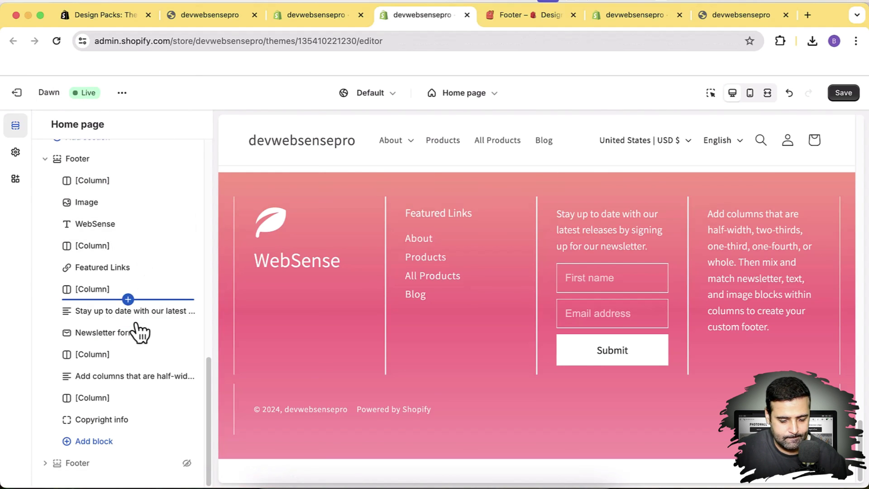
pyautogui.click(128, 414)
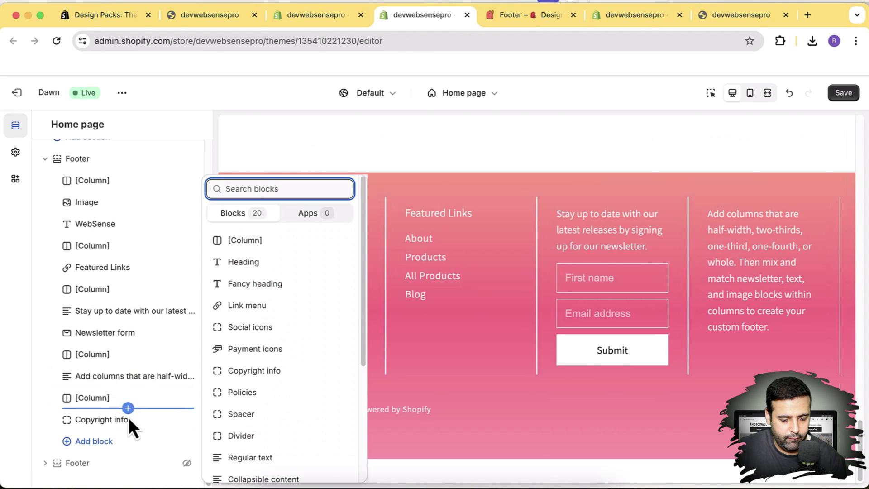
pyautogui.click(113, 420)
pyautogui.click(124, 421)
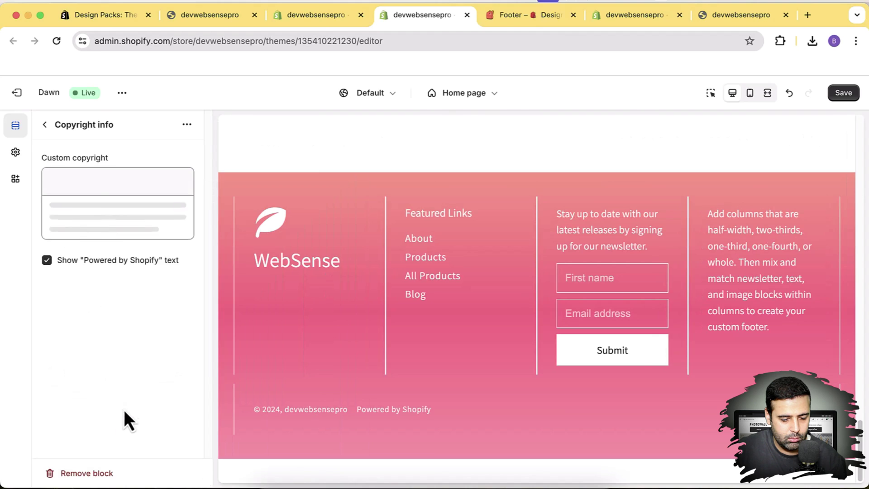
pyautogui.click(139, 211)
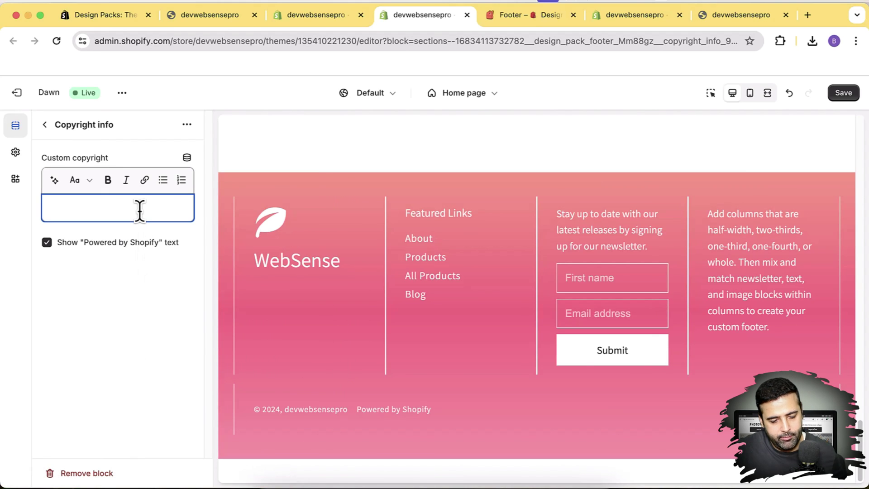
pyautogui.click(102, 246)
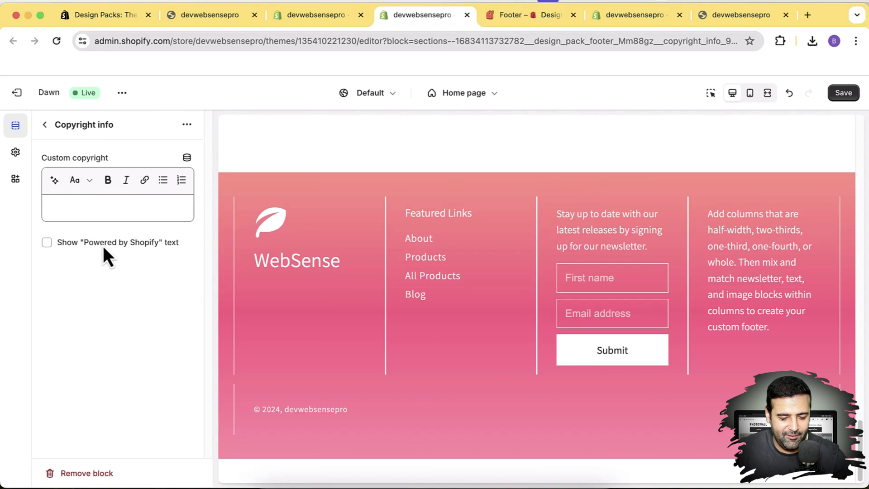
# Set the footer's custom copyright to "Testing copyright text".
pyautogui.click(118, 211)
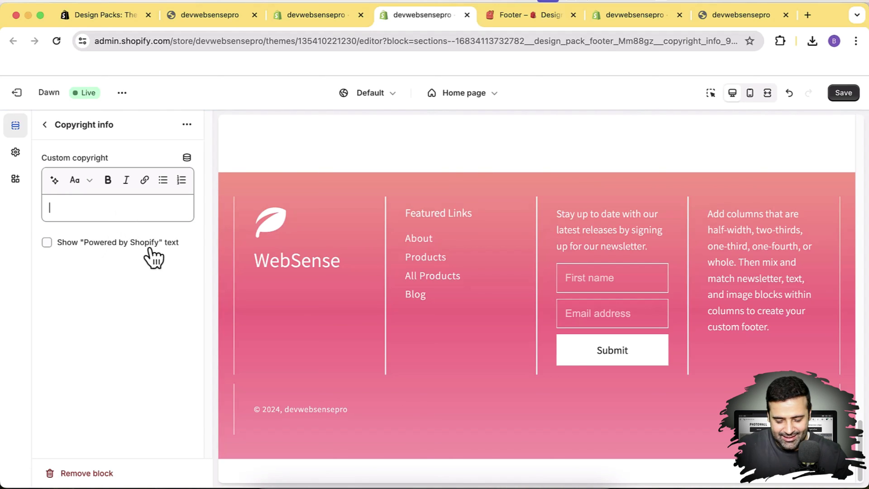
pyautogui.write('Testing c')
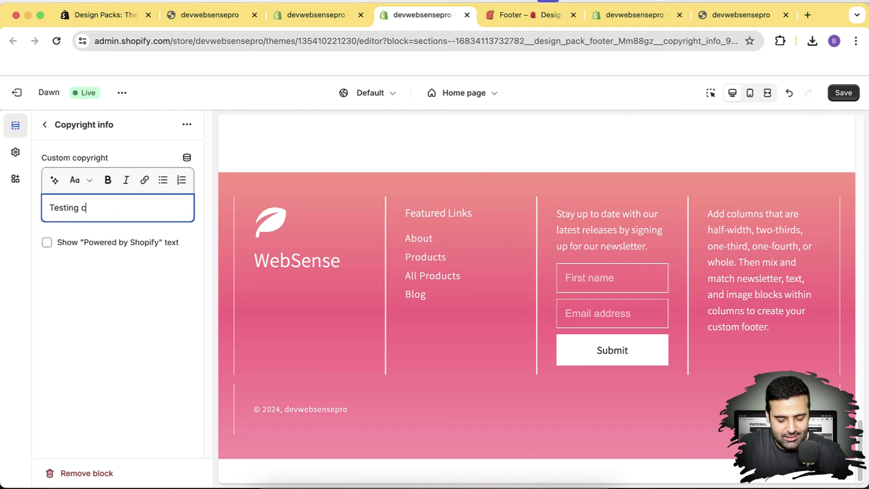
pyautogui.write('opyright text')
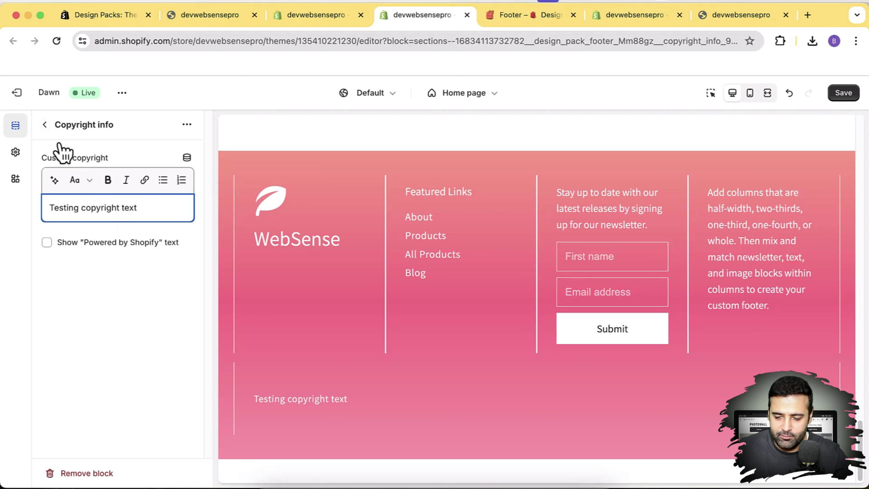
# Review the text and text color settings of the regular text block in the footer's fourth column.
pyautogui.click(44, 126)
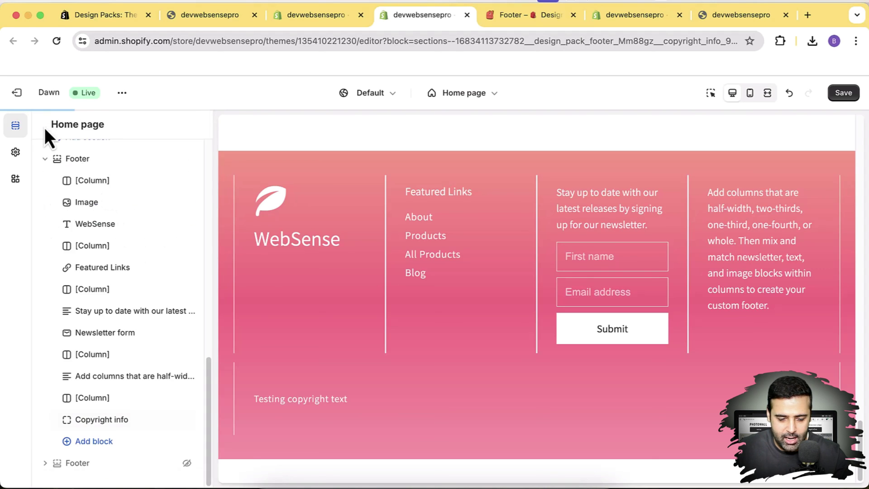
pyautogui.click(115, 379)
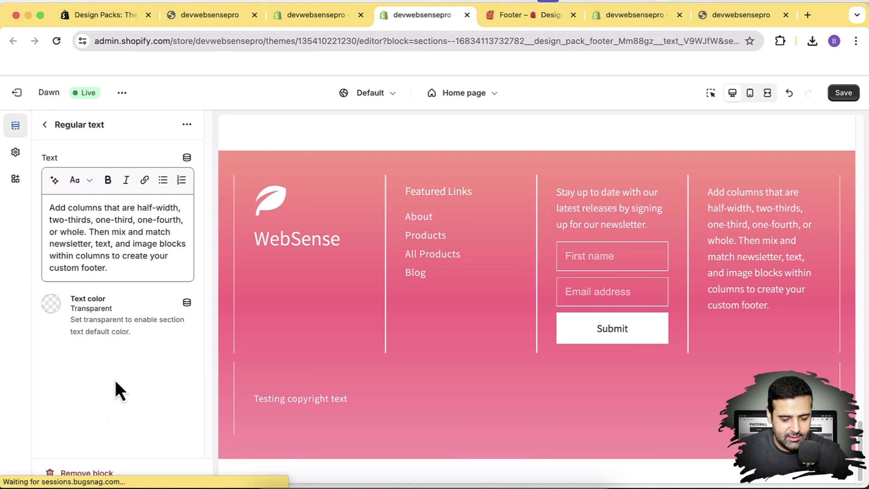
pyautogui.click(44, 126)
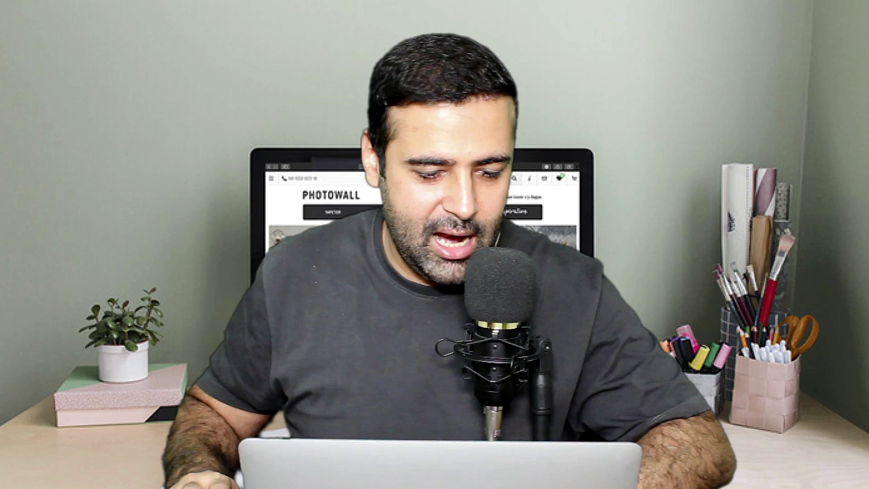